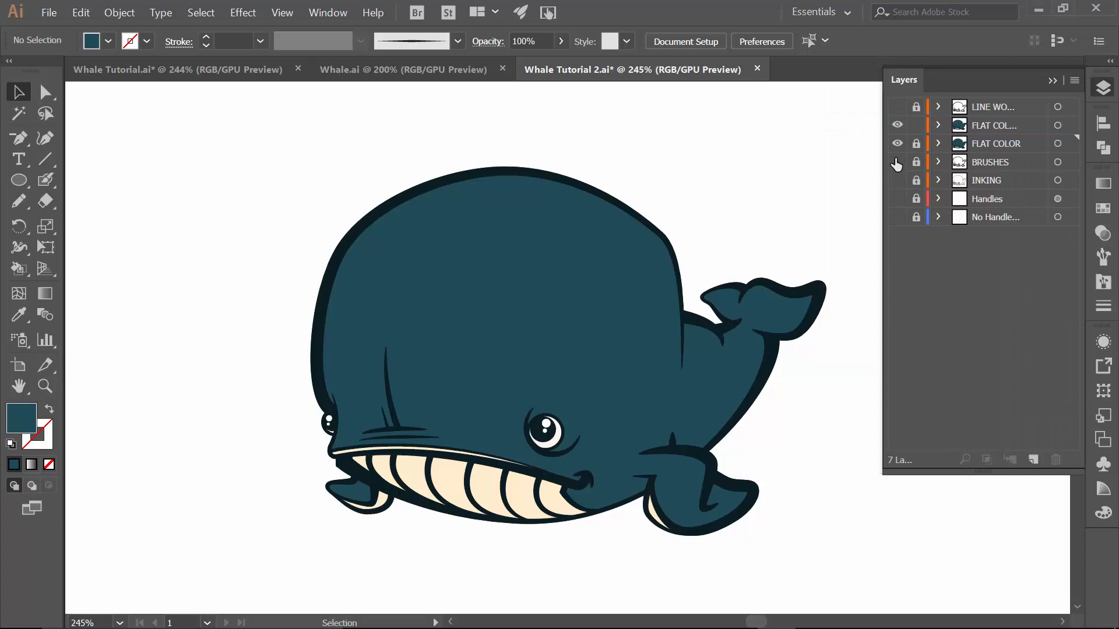
# Hide the FLAT COLOR layer and delete the dark line work from its unlocked copy using the Magic Wand
pyautogui.click(897, 144)
pyautogui.click(18, 115)
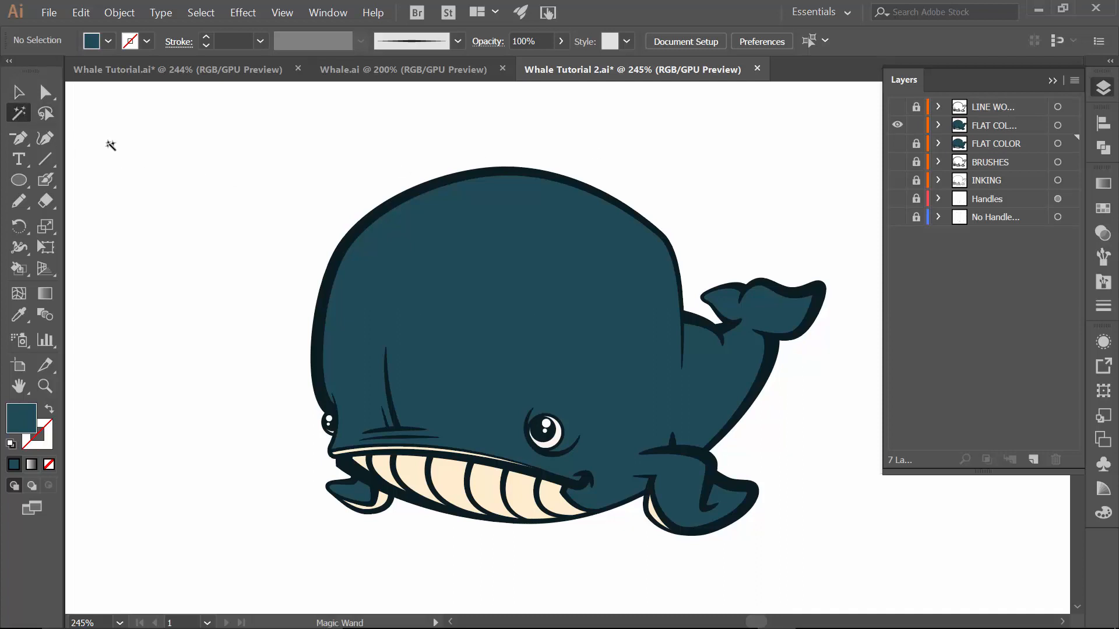
pyautogui.click(329, 262)
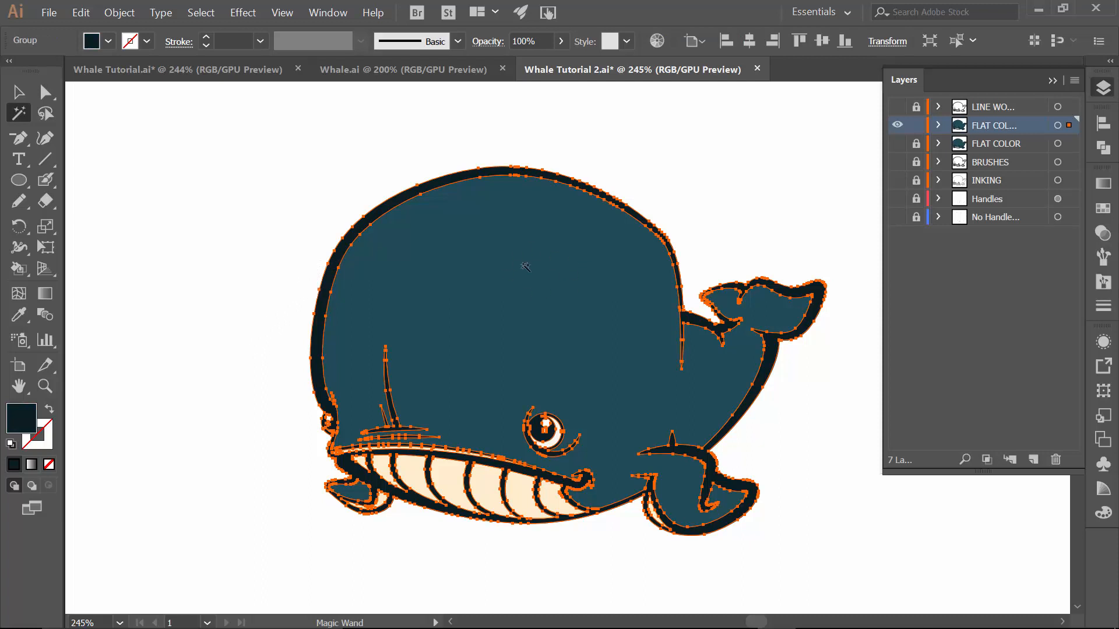
pyautogui.press('Delete')
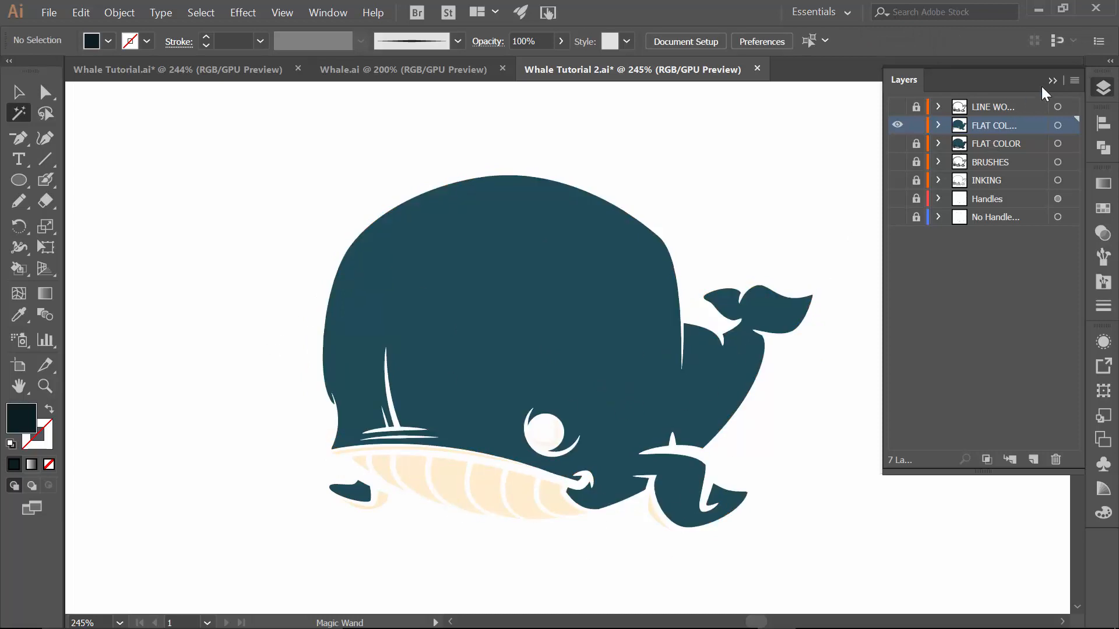
# Duplicate the FLAT COLOR copy layer, then rename the lower copy Shadows and the upper one gradients
pyautogui.click(1074, 80)
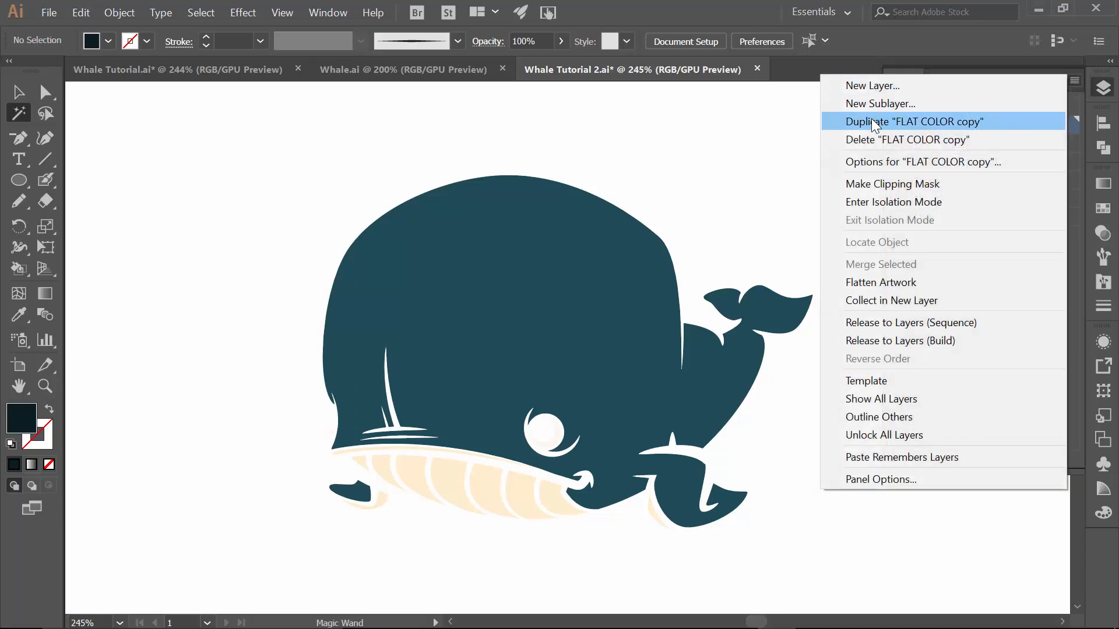
pyautogui.click(872, 119)
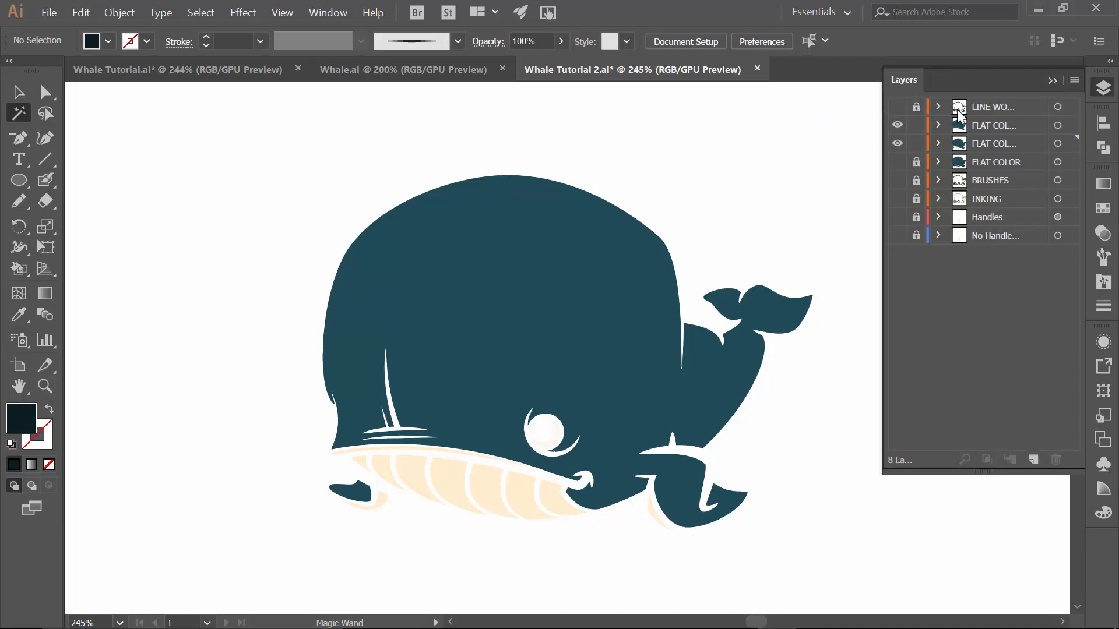
pyautogui.doubleClick(985, 141)
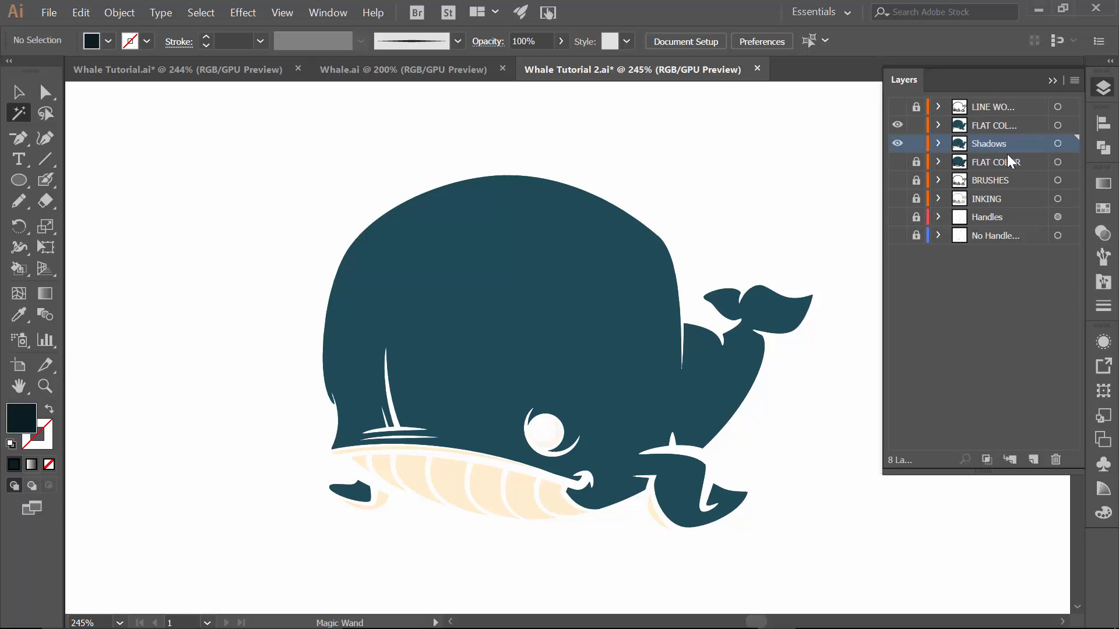
pyautogui.doubleClick(986, 124)
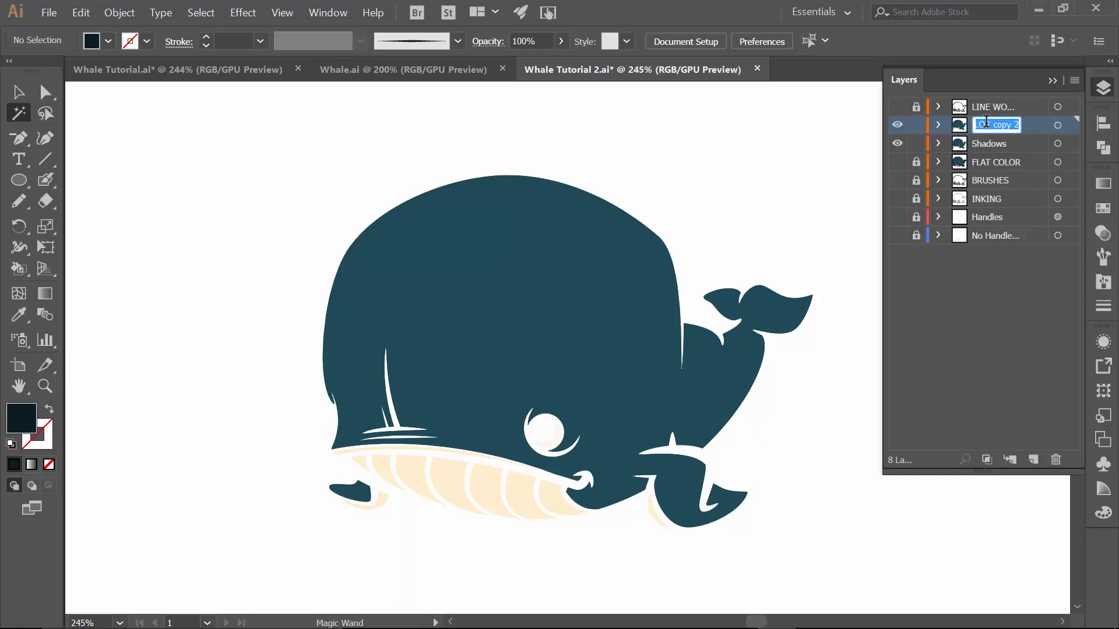
pyautogui.write('gradients')
pyautogui.press('Return')
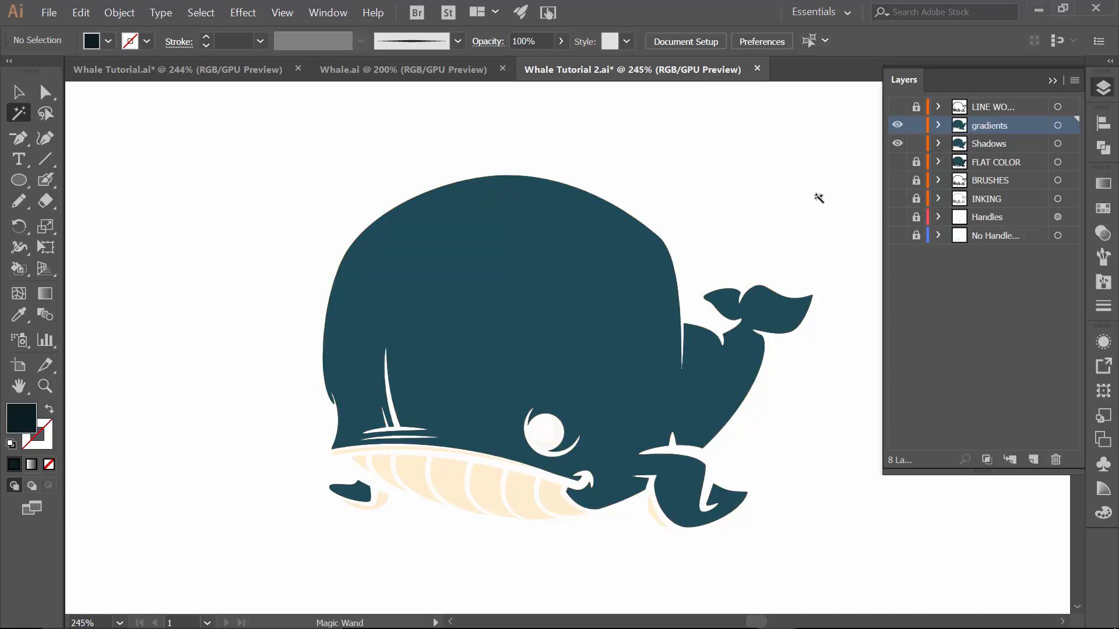
# Lock and hide the gradients layer, show the line work and FLAT COLOR layers, and make Shadows active
pyautogui.click(470, 250)
pyautogui.click(916, 125)
pyautogui.click(897, 107)
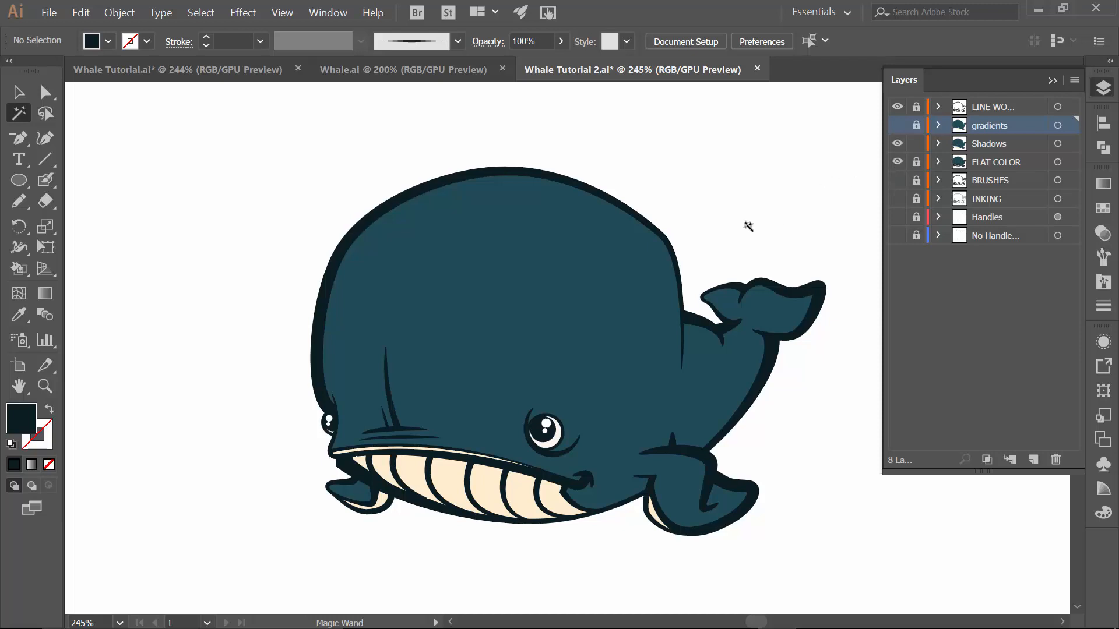
pyautogui.click(529, 252)
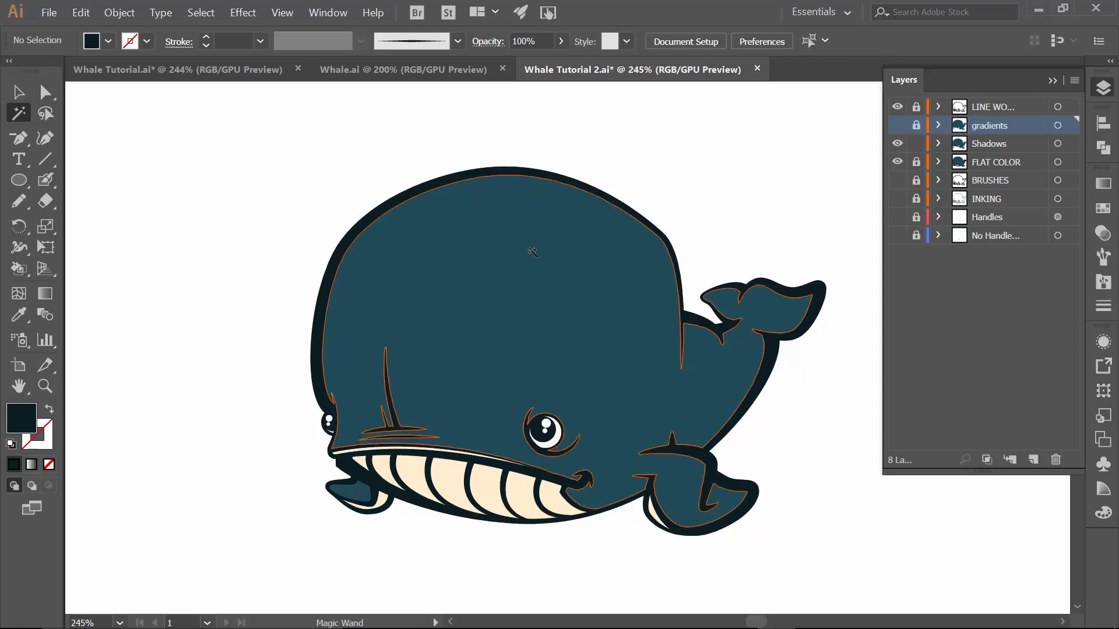
pyautogui.hotkey('ctrl', 'shift', 'a')
pyautogui.click(976, 145)
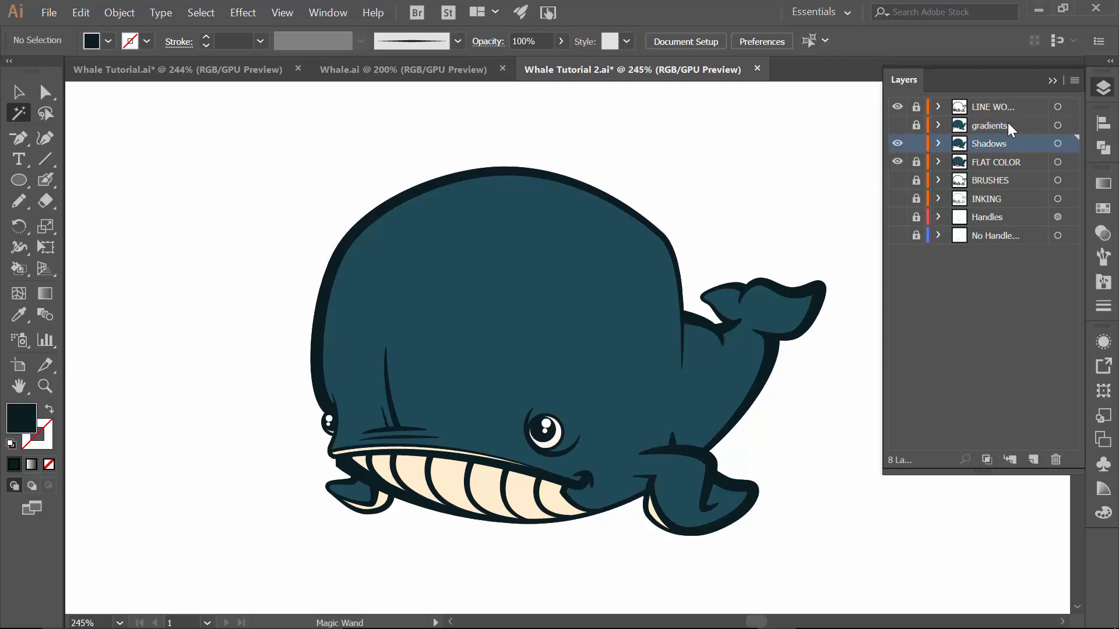
# Paint a small sun above and in front of the whale with an arrow showing the light direction, using the Paintbrush
pyautogui.click(1052, 80)
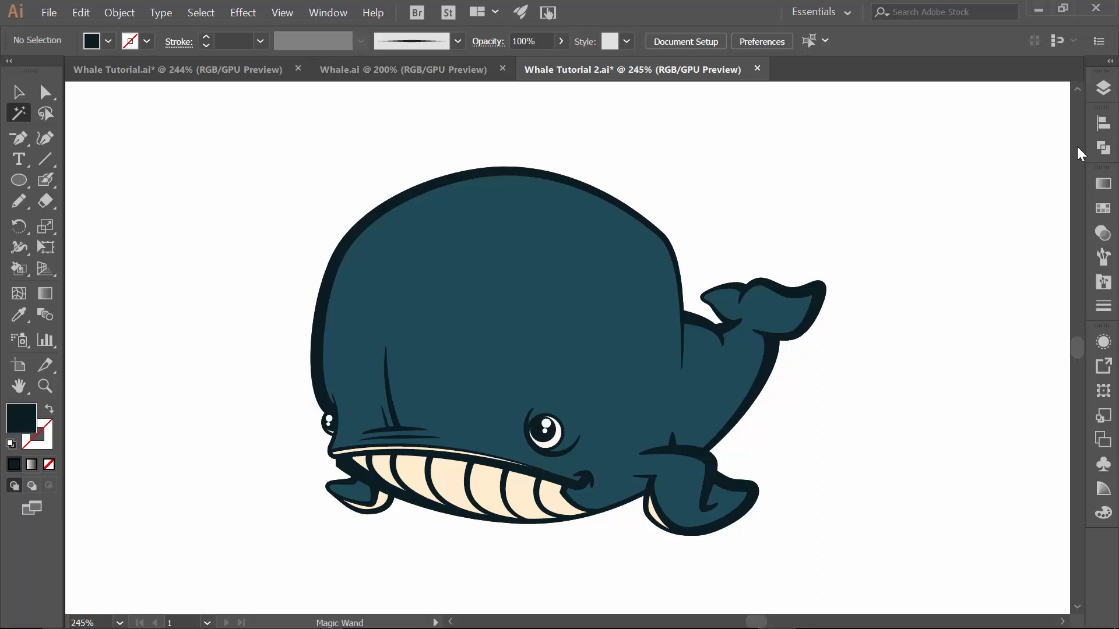
pyautogui.click(45, 182)
pyautogui.click(96, 180)
pyautogui.moveTo(207, 125)
pyautogui.mouseDown()
pyautogui.moveTo(238, 132)
pyautogui.moveTo(208, 117)
pyautogui.moveTo(241, 115)
pyautogui.moveTo(205, 124)
pyautogui.mouseUp()
pyautogui.moveTo(194, 136)
pyautogui.mouseDown()
pyautogui.moveTo(270, 177)
pyautogui.moveTo(269, 167)
pyautogui.mouseUp()
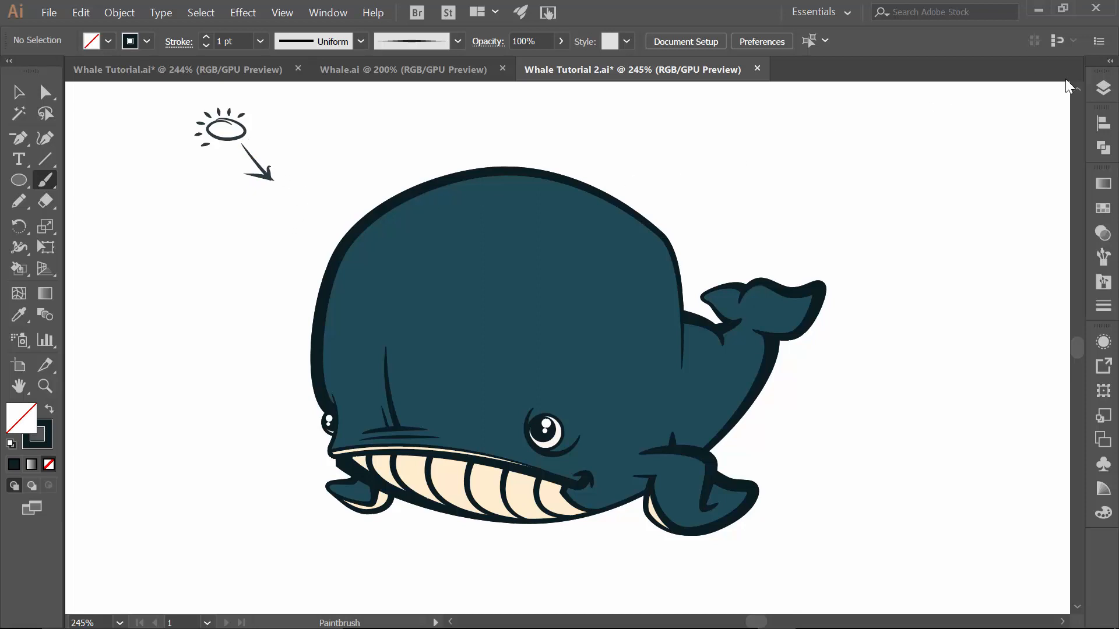
# Add a new layer above Shadows and brush small marks on the whale's forehead, face, fins and tail to plan the shading
pyautogui.click(1103, 93)
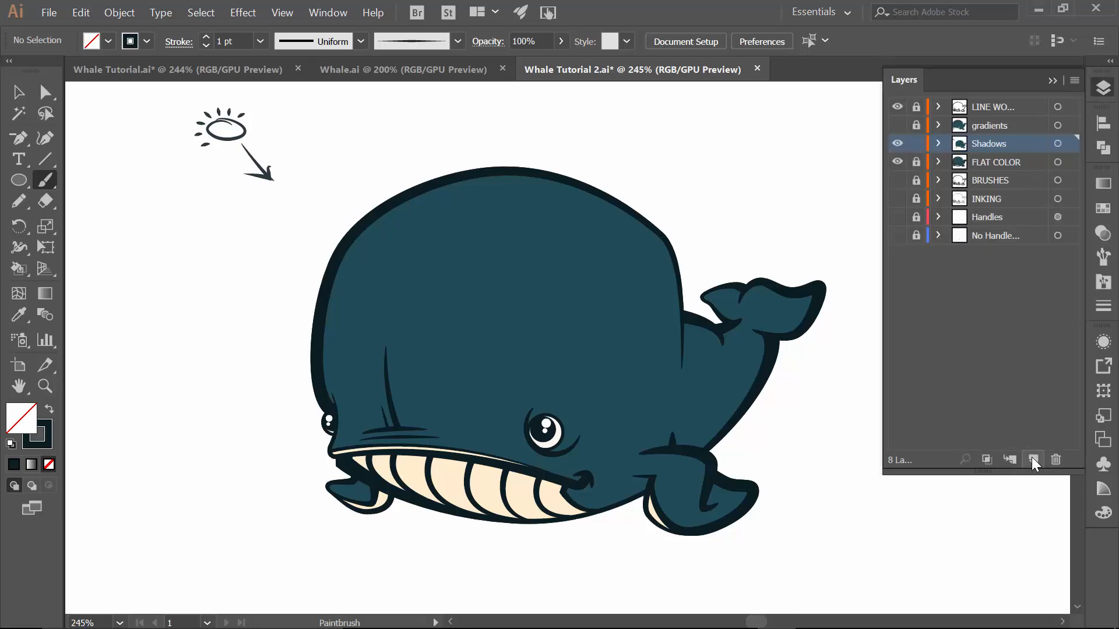
pyautogui.click(1032, 458)
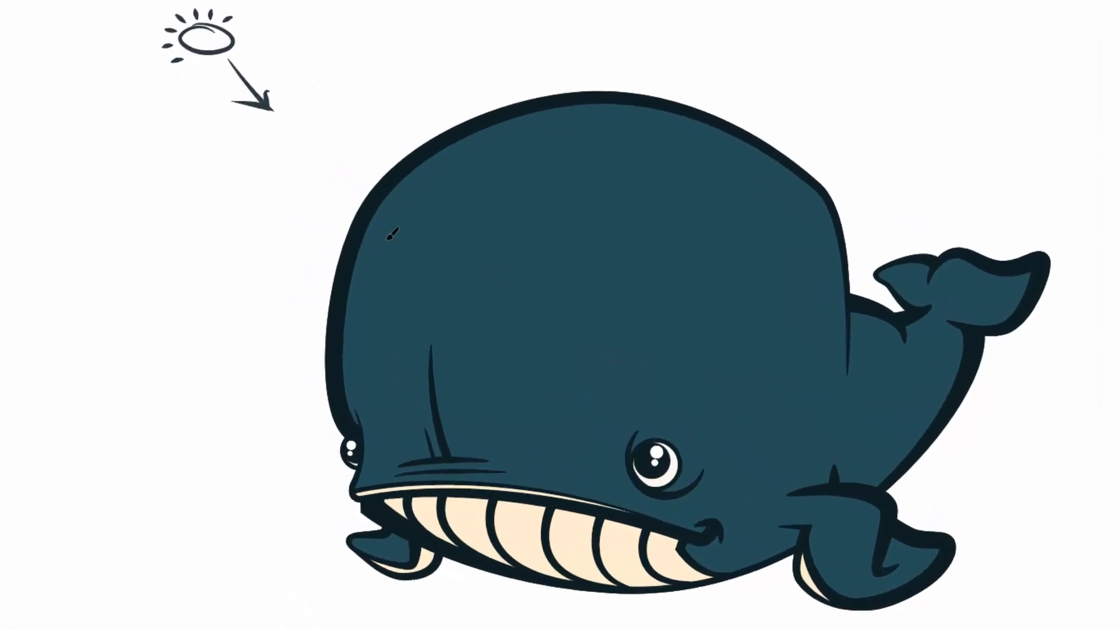
pyautogui.click(377, 469)
pyautogui.click(375, 545)
pyautogui.click(912, 276)
pyautogui.click(960, 270)
pyautogui.click(623, 394)
pyautogui.click(360, 394)
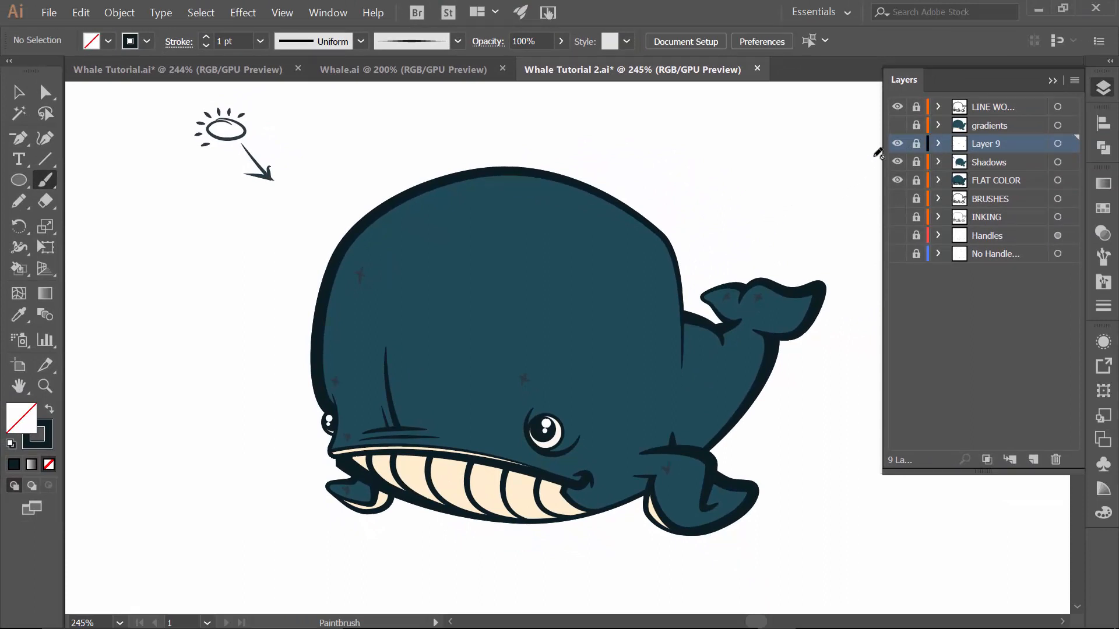
# Unlock and activate the Shadows layer, and select the whale's body shape for a Knife cut around the large eye
pyautogui.click(916, 162)
pyautogui.click(976, 167)
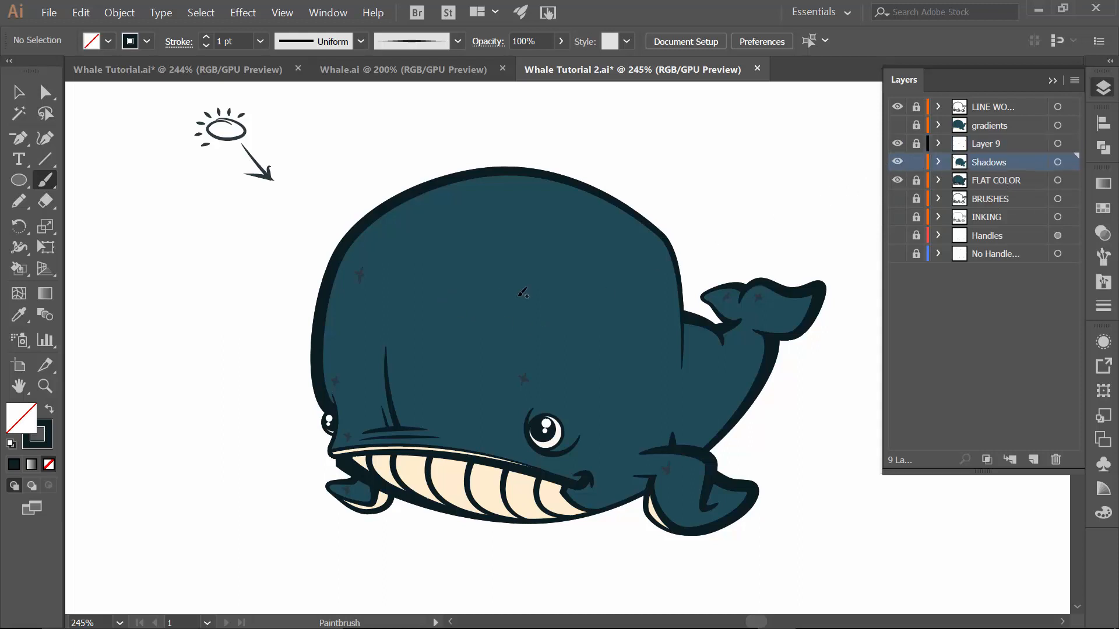
pyautogui.press('v')
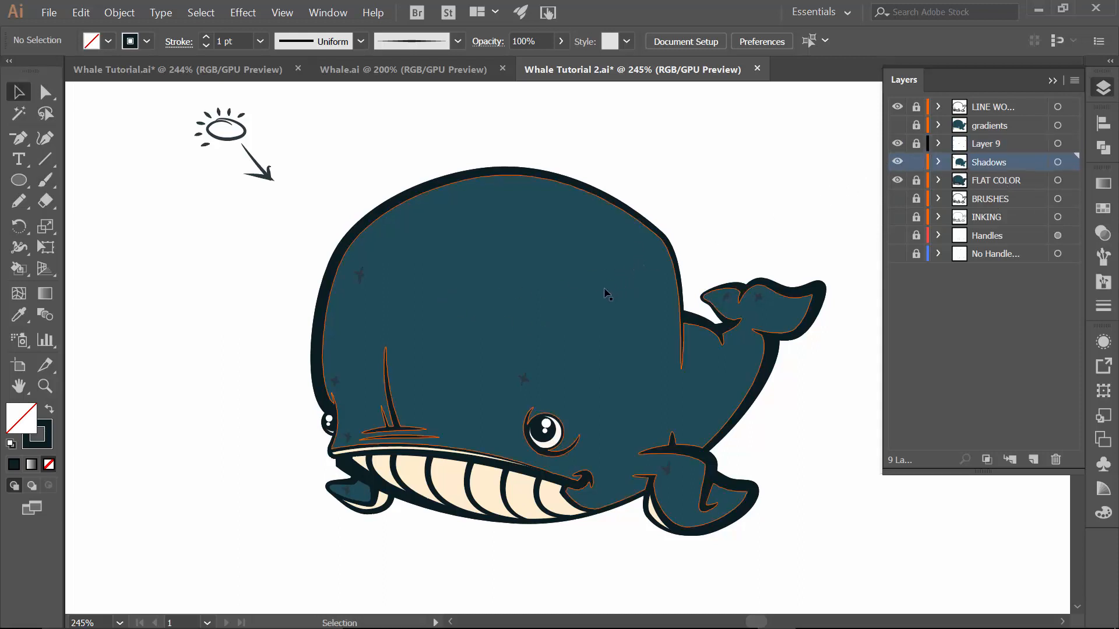
pyautogui.click(545, 304)
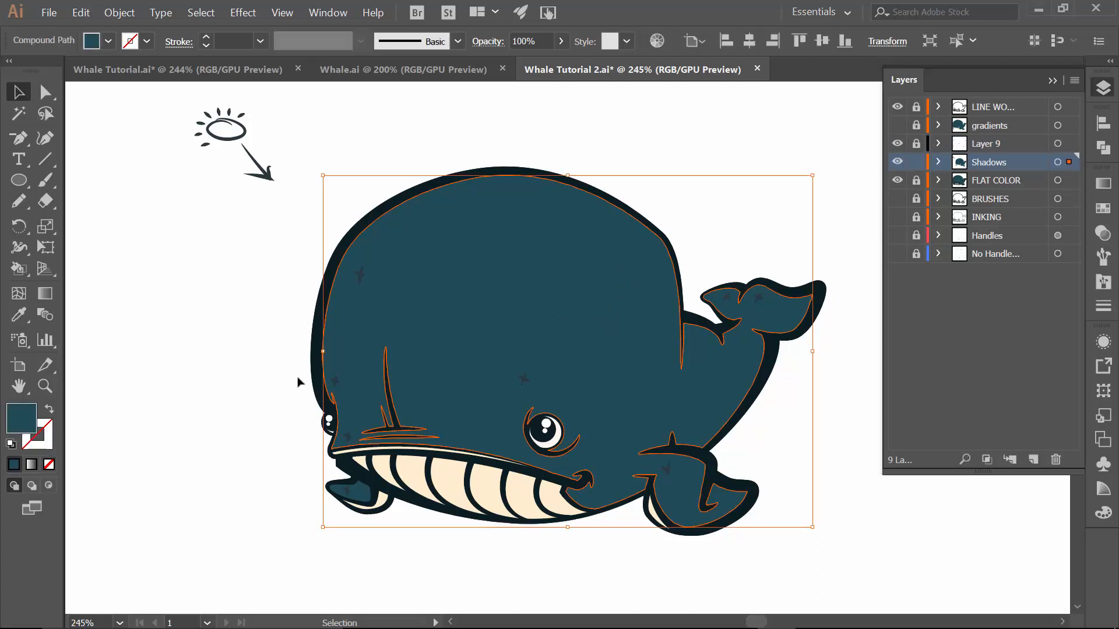
pyautogui.click(45, 203)
pyautogui.click(96, 239)
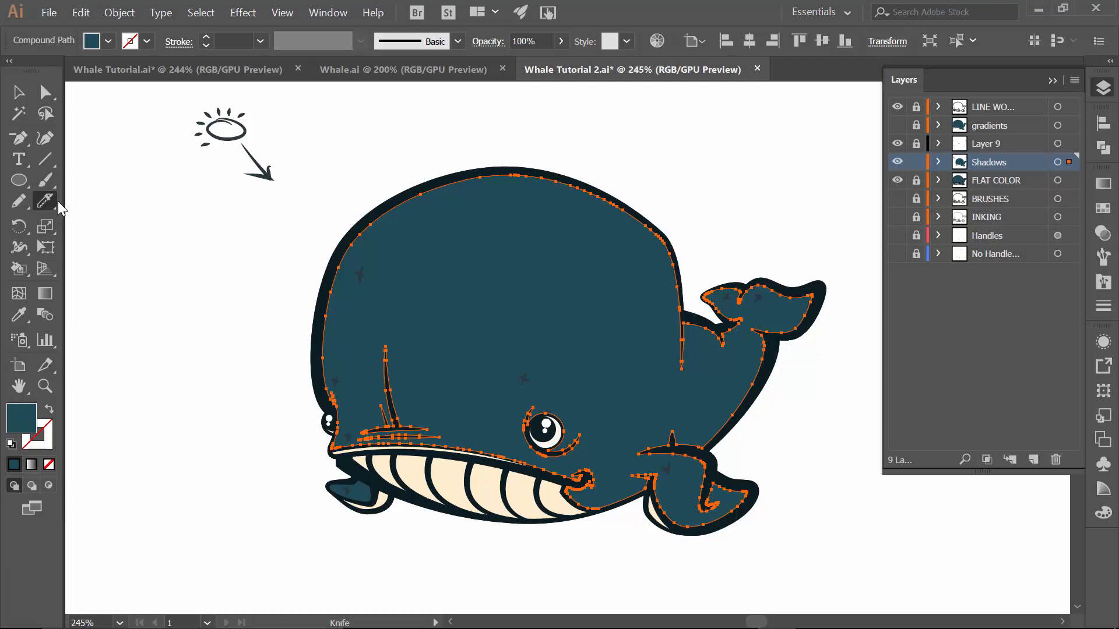
pyautogui.press('z')
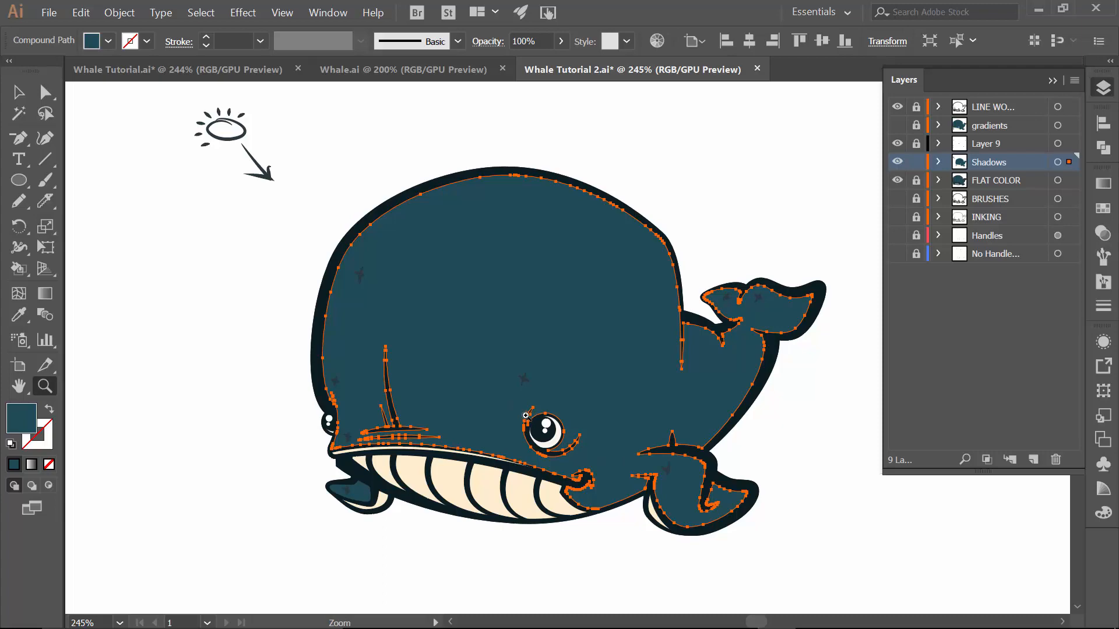
pyautogui.moveTo(526, 415); pyautogui.dragTo(561, 332)
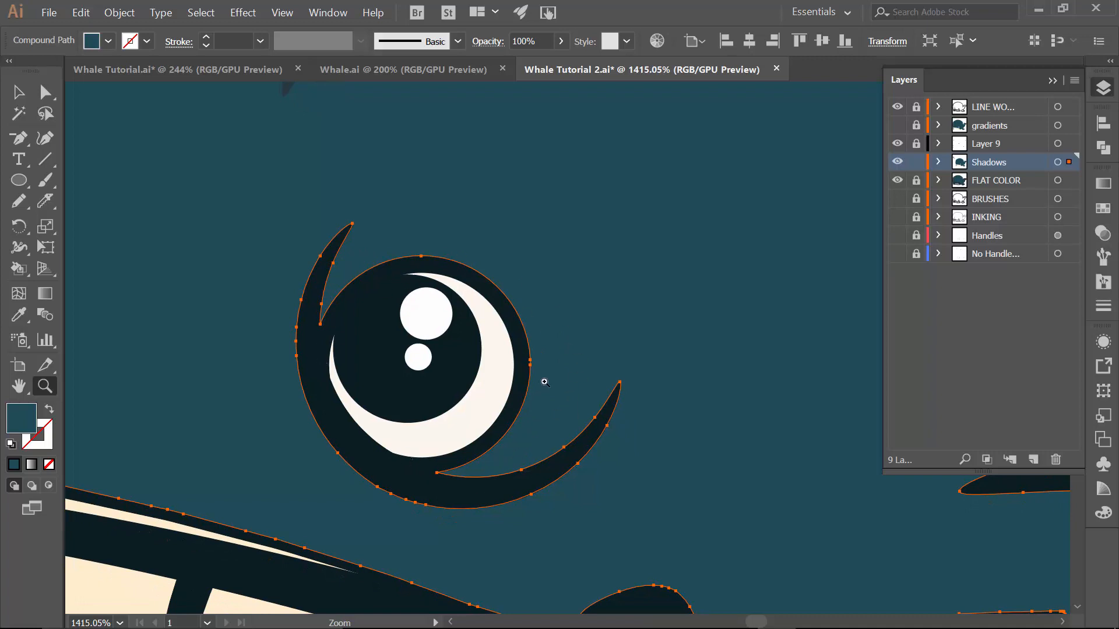
pyautogui.click(44, 201)
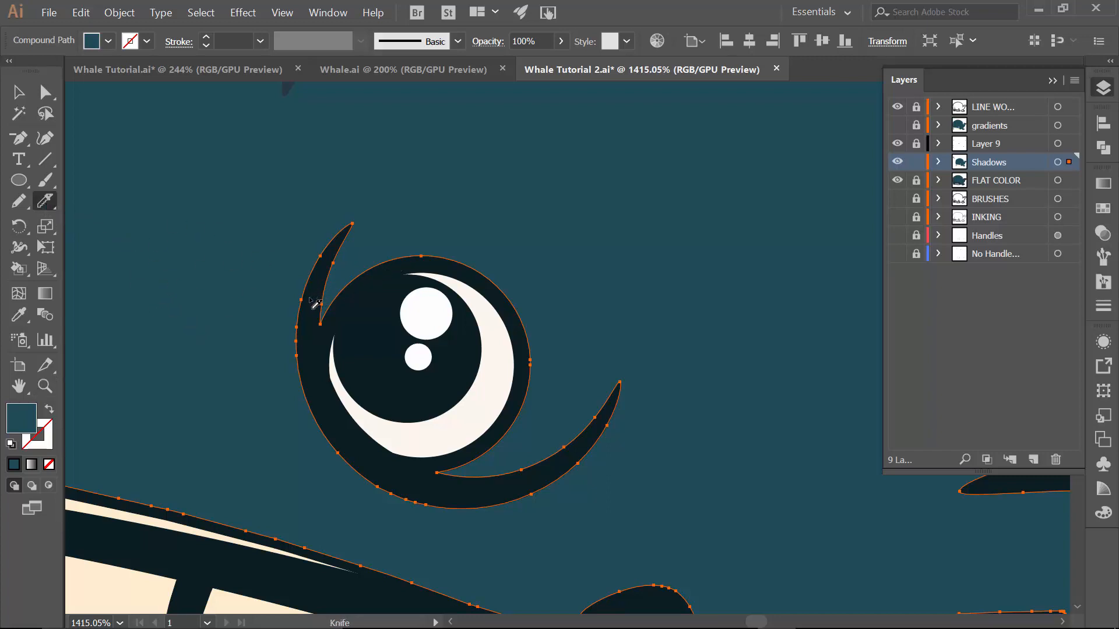
pyautogui.moveTo(316, 324); pyautogui.dragTo(335, 268)
pyautogui.moveTo(452, 211)
pyautogui.mouseDown()
pyautogui.moveTo(575, 241)
pyautogui.moveTo(575, 359)
pyautogui.mouseUp()
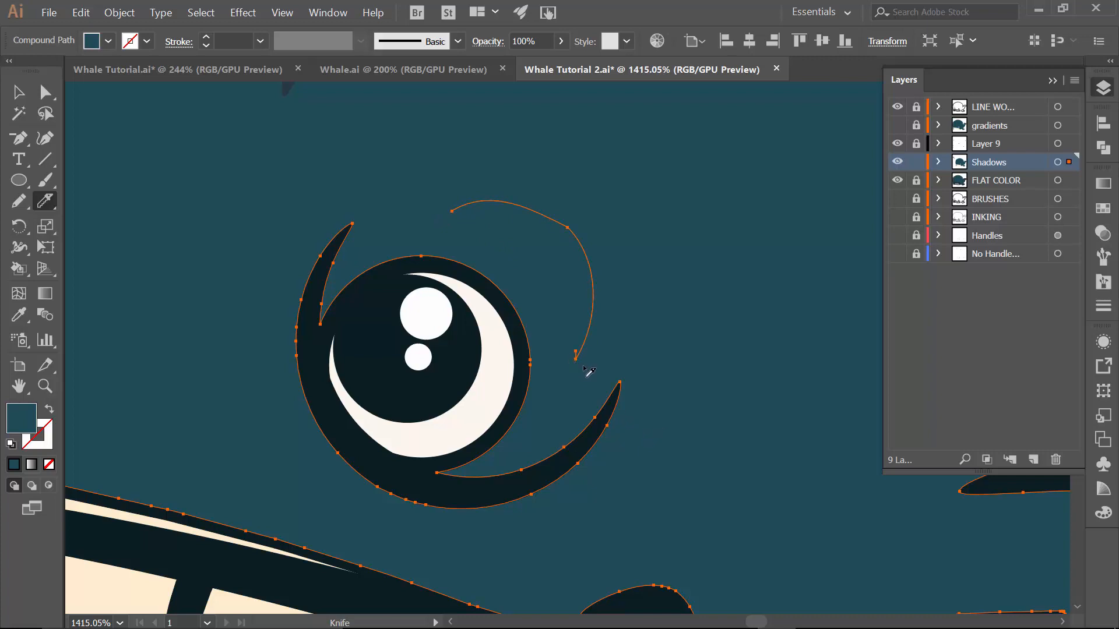
pyautogui.press('ctrl')
pyautogui.hotkey('ctrl', 'z')
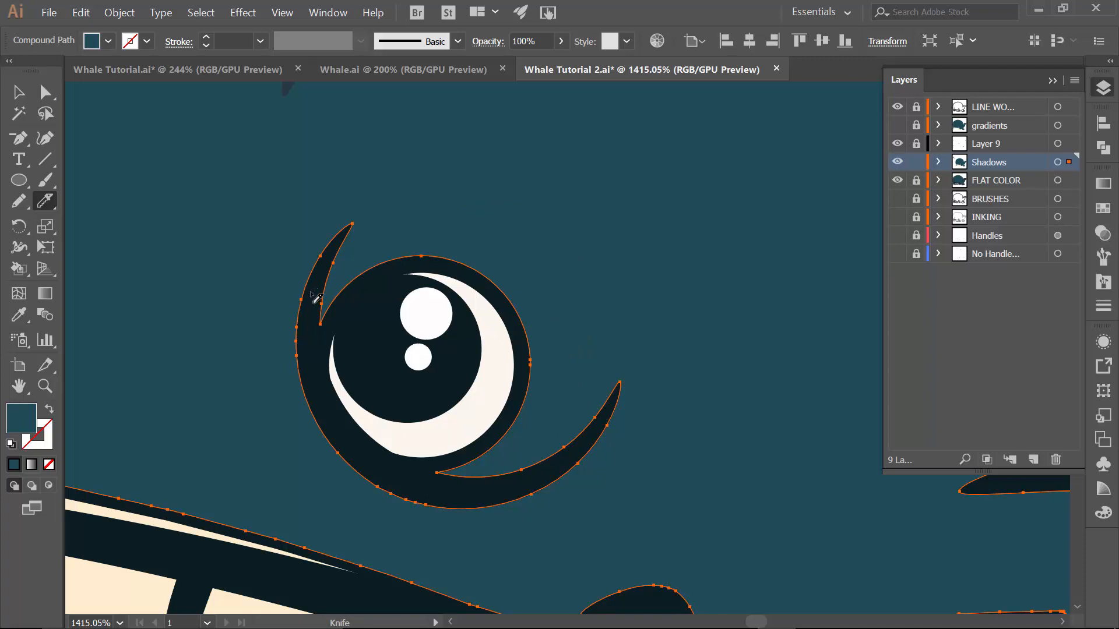
# Cut a crescent-shaped shadow around the upper and outer side of the large eye with the Knife and fill it dark navy
pyautogui.moveTo(312, 297)
pyautogui.mouseDown()
pyautogui.moveTo(399, 225)
pyautogui.moveTo(474, 213)
pyautogui.moveTo(547, 235)
pyautogui.moveTo(571, 279)
pyautogui.moveTo(583, 373)
pyautogui.moveTo(572, 428)
pyautogui.moveTo(530, 470)
pyautogui.moveTo(470, 491)
pyautogui.moveTo(399, 490)
pyautogui.mouseUp()
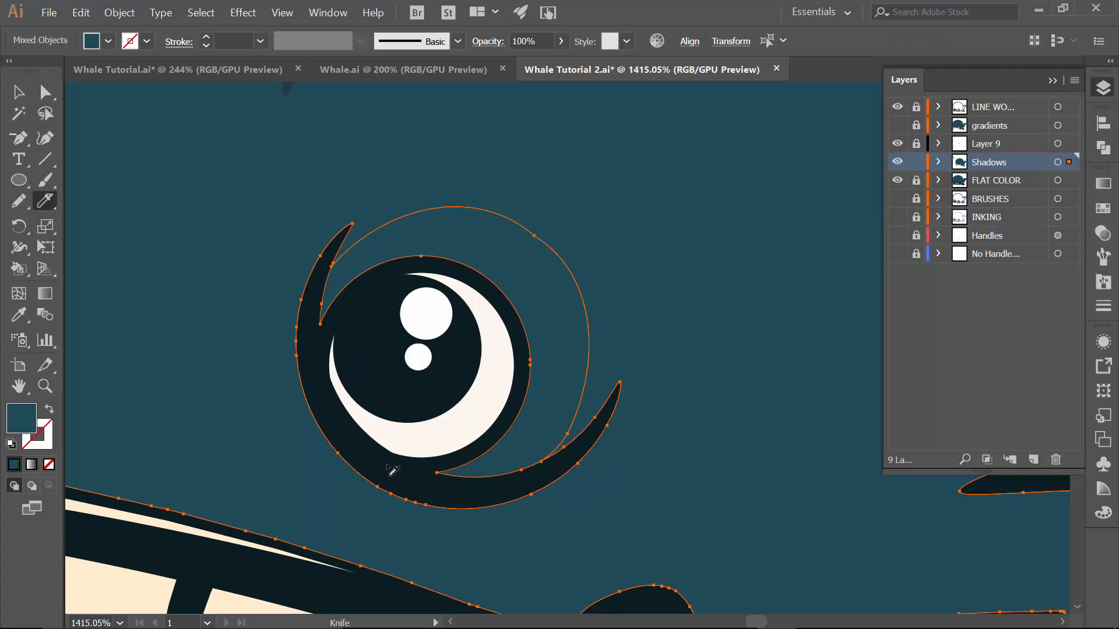
pyautogui.press('v')
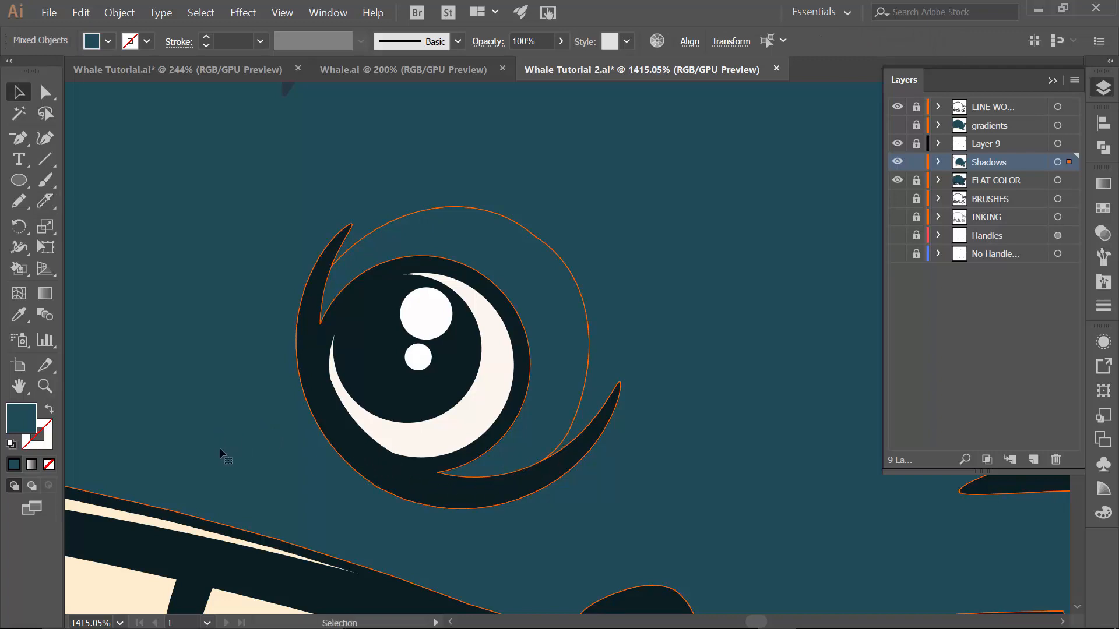
pyautogui.click(231, 568)
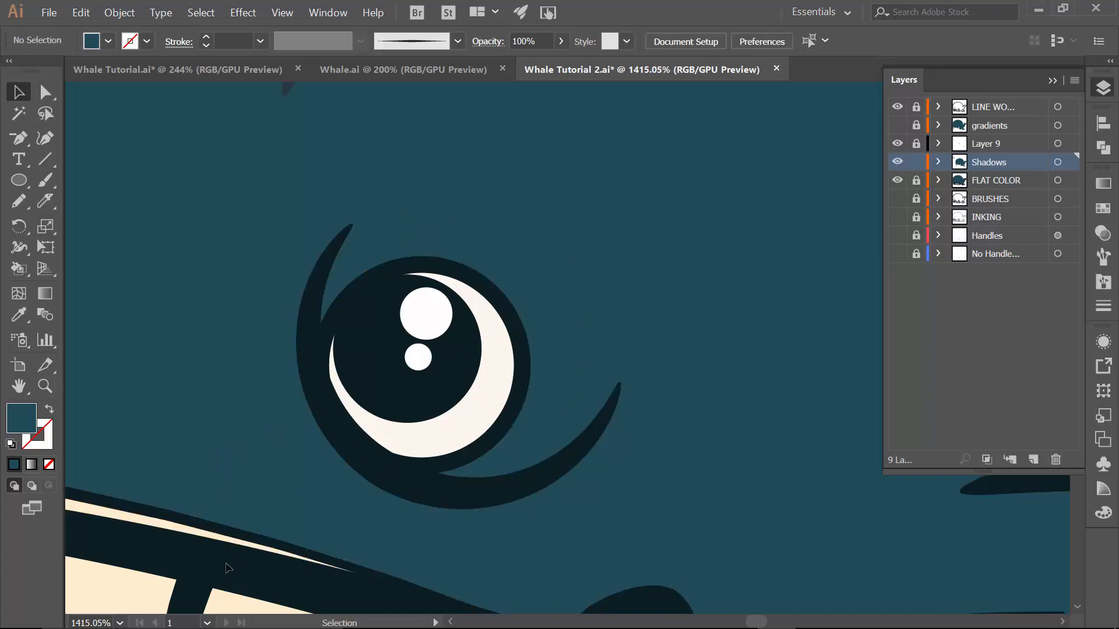
pyautogui.click(395, 251)
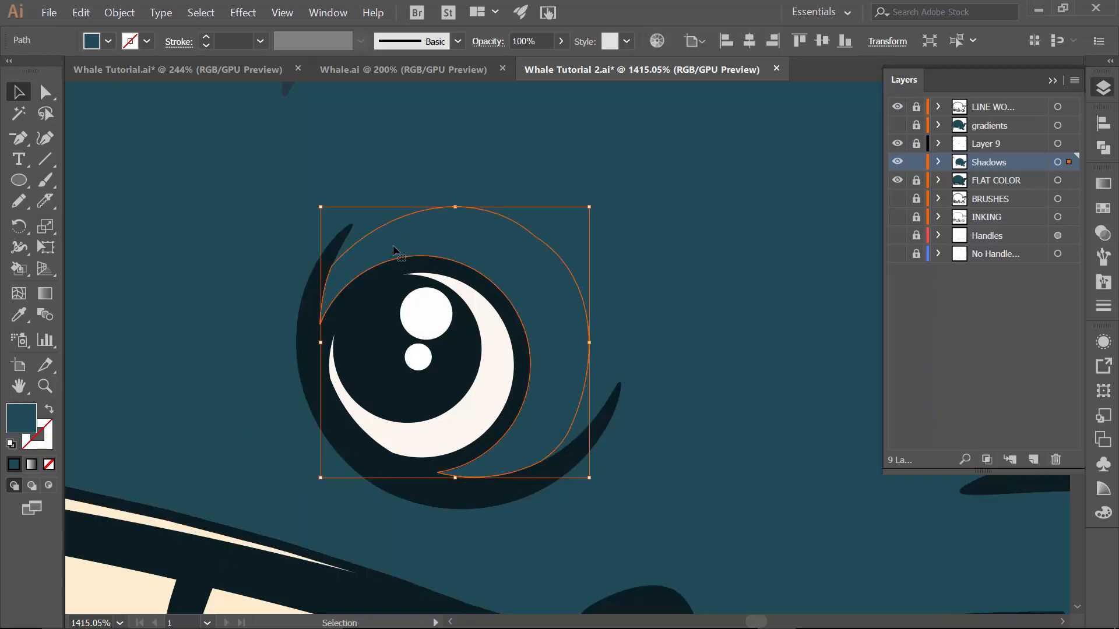
pyautogui.click(108, 40)
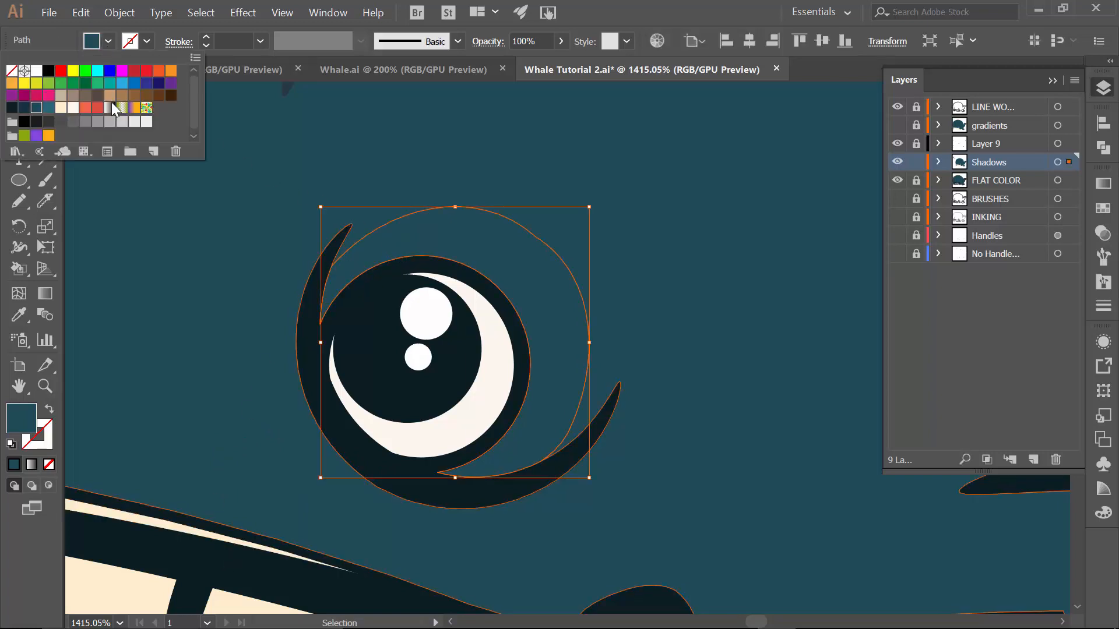
pyautogui.click(25, 110)
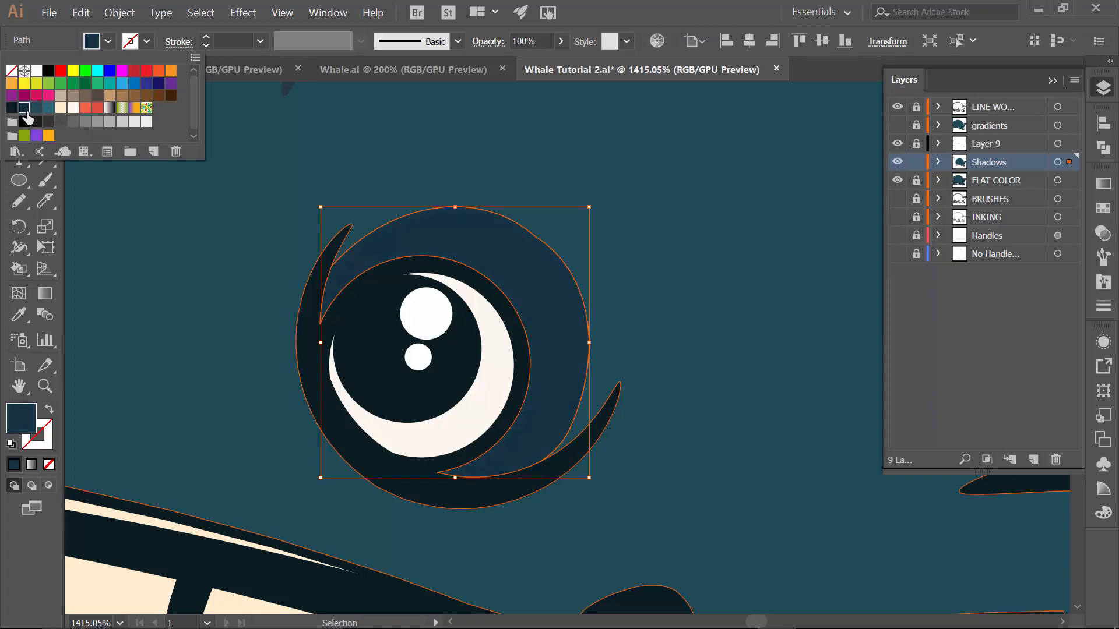
# Select the whale's body and cut a curved shadow area along the lower jaw, from the mouth corner to the near fin, with two Knife strokes
pyautogui.click(424, 164)
pyautogui.click(431, 171)
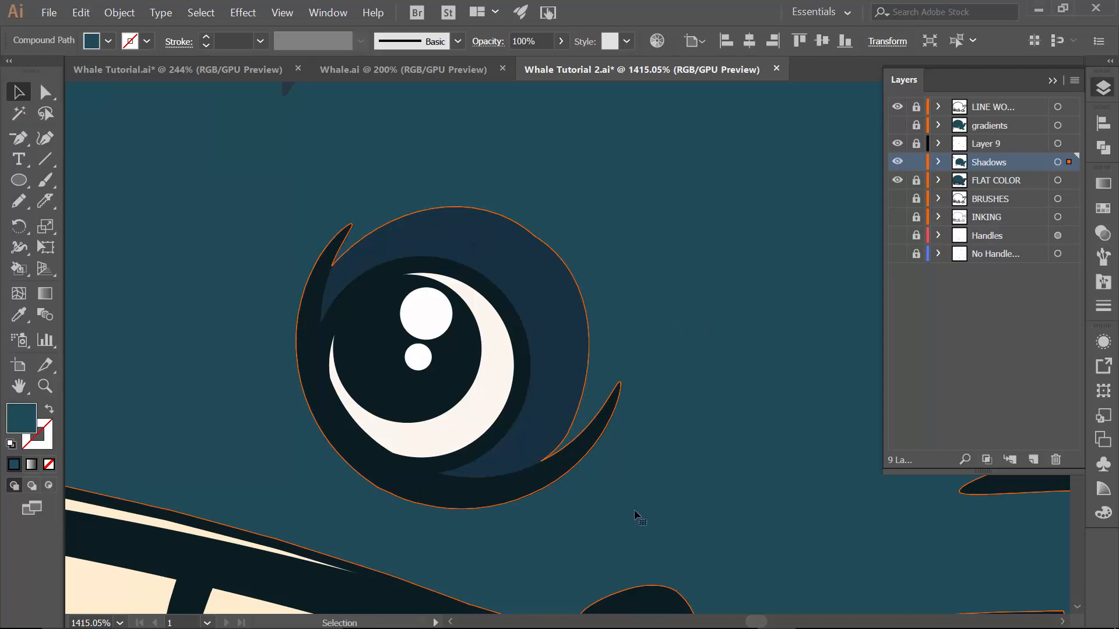
pyautogui.press('space')
pyautogui.moveTo(641, 528); pyautogui.dragTo(739, 332)
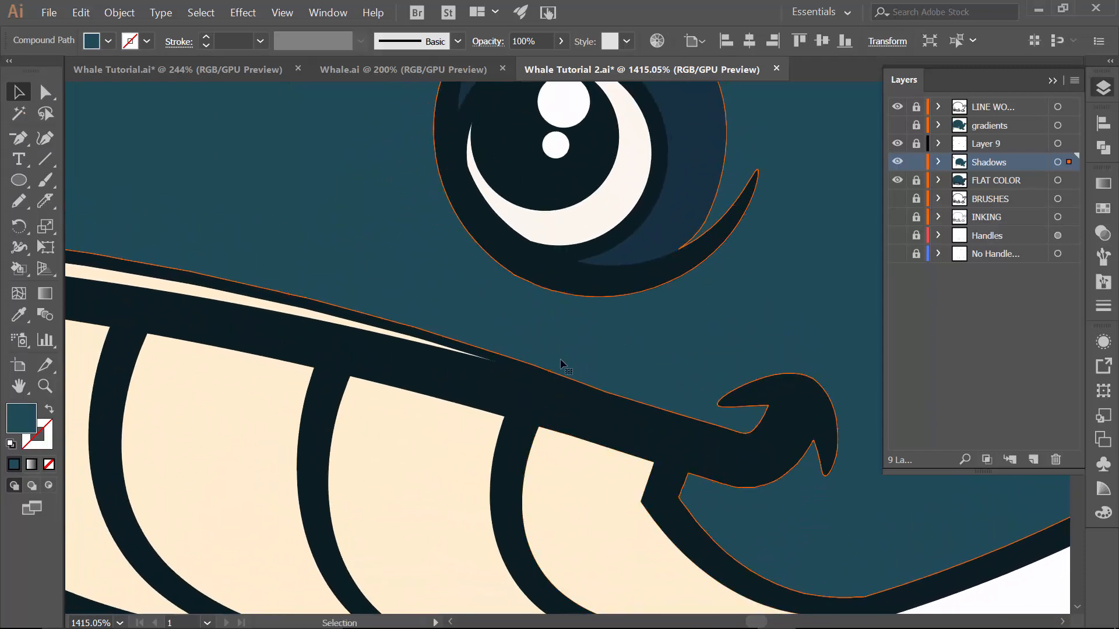
pyautogui.press('space')
pyautogui.moveTo(744, 428); pyautogui.dragTo(457, 294)
pyautogui.moveTo(632, 335); pyautogui.dragTo(526, 362)
pyautogui.hotkey('ctrl', 'space')
pyautogui.moveTo(693, 456); pyautogui.dragTo(547, 464)
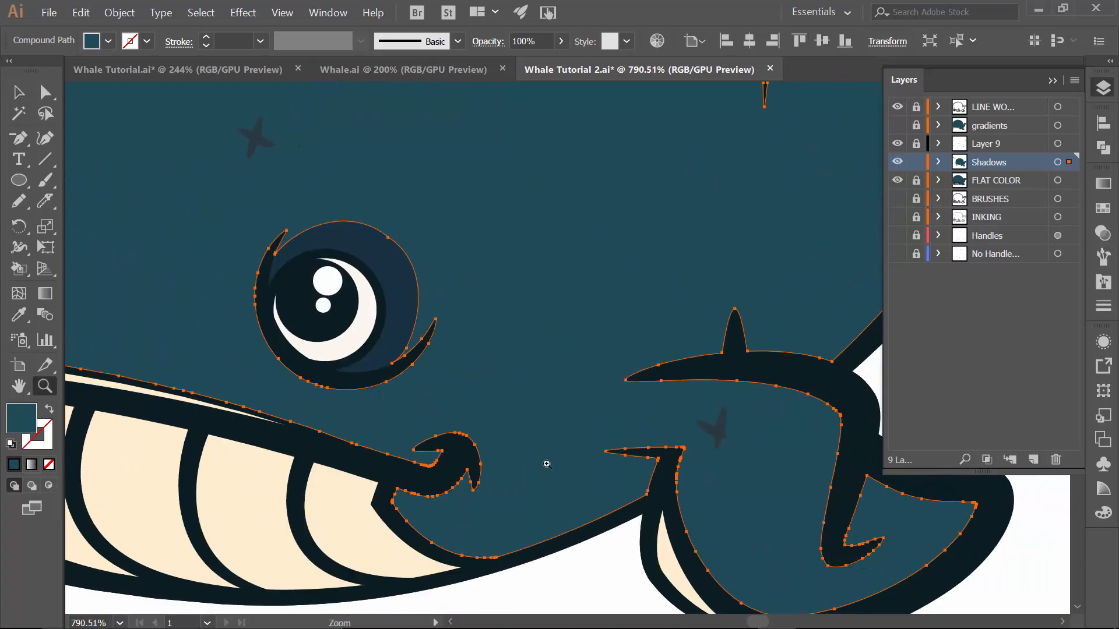
pyautogui.click(44, 201)
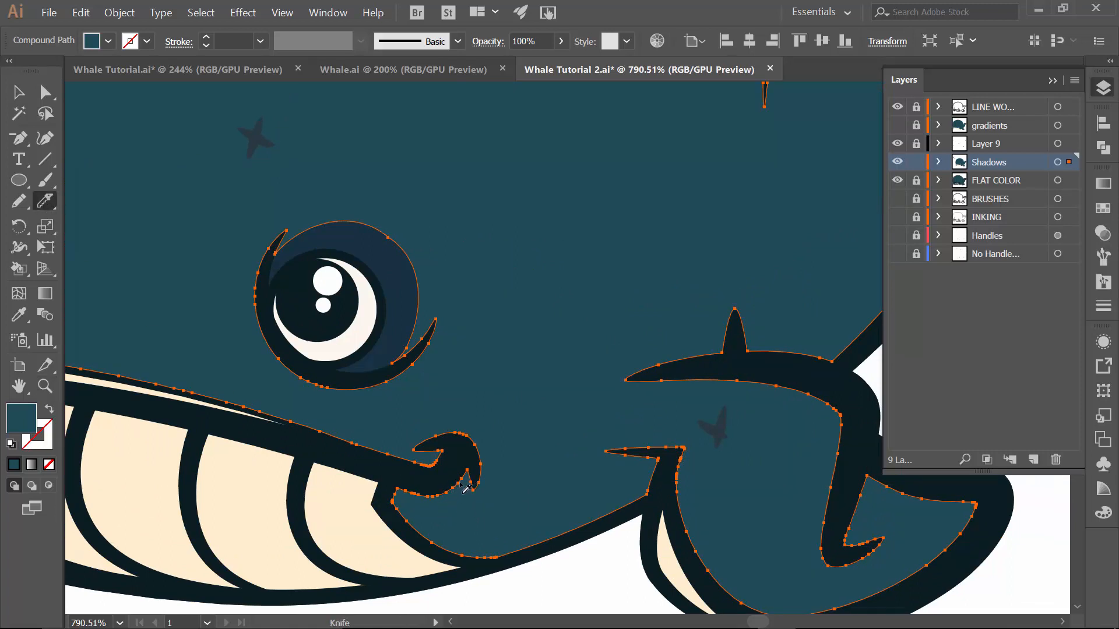
pyautogui.moveTo(470, 463)
pyautogui.mouseDown()
pyautogui.moveTo(461, 491)
pyautogui.moveTo(501, 565)
pyautogui.mouseUp()
pyautogui.moveTo(453, 522)
pyautogui.mouseDown()
pyautogui.moveTo(490, 526)
pyautogui.moveTo(591, 497)
pyautogui.moveTo(660, 457)
pyautogui.mouseUp()
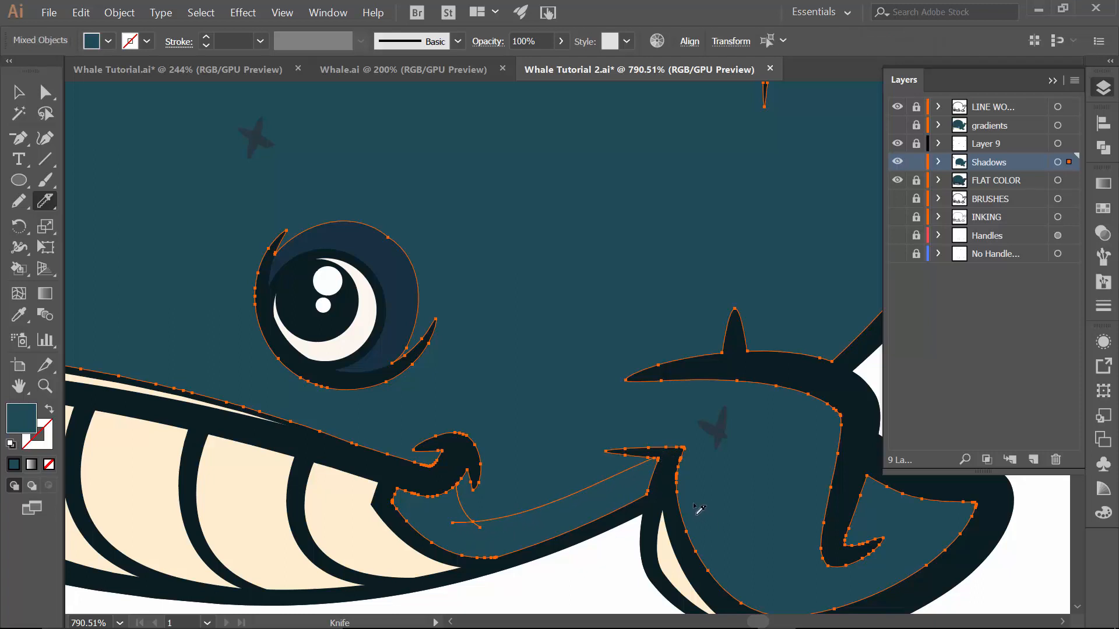
pyautogui.press('v')
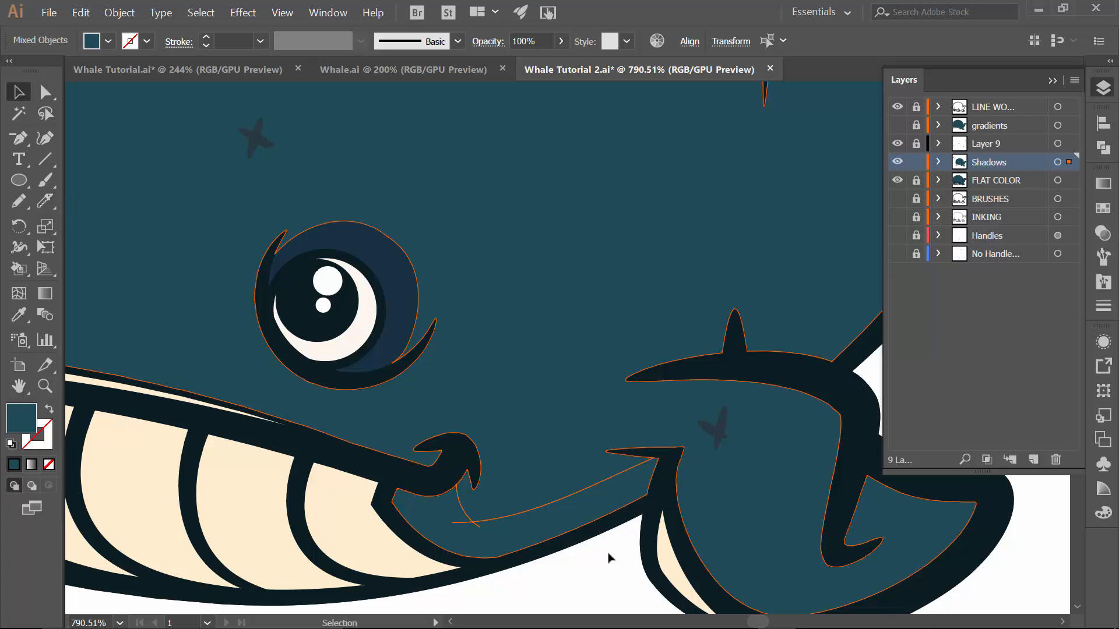
pyautogui.click(608, 559)
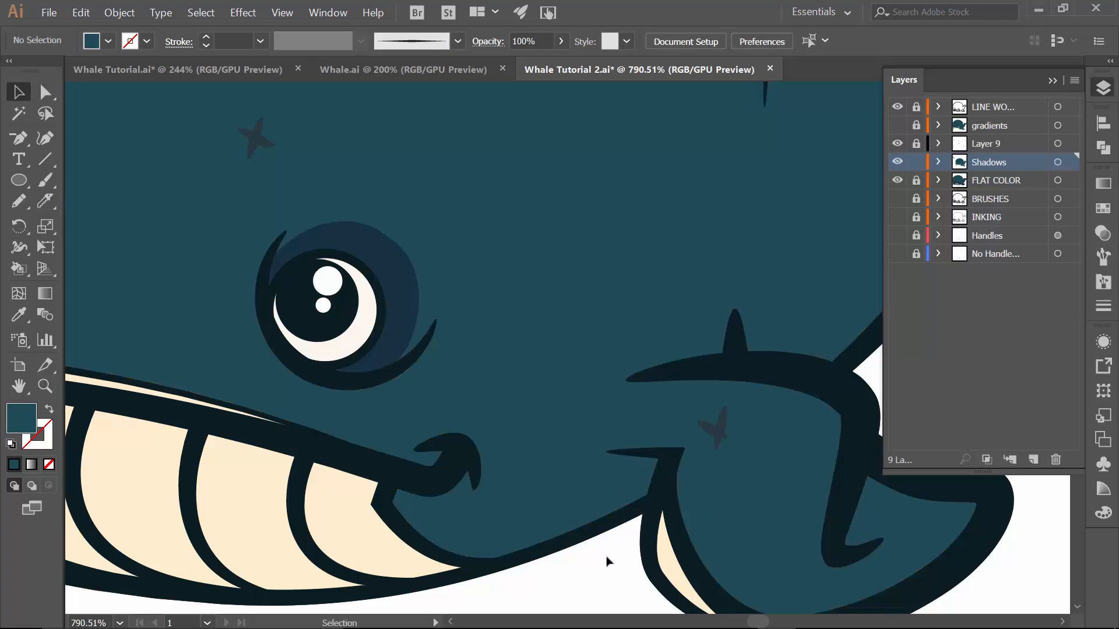
# Fill the cut jaw piece with dark navy and clean up its crossing cut ends with Pathfinder Unite
pyautogui.click(539, 532)
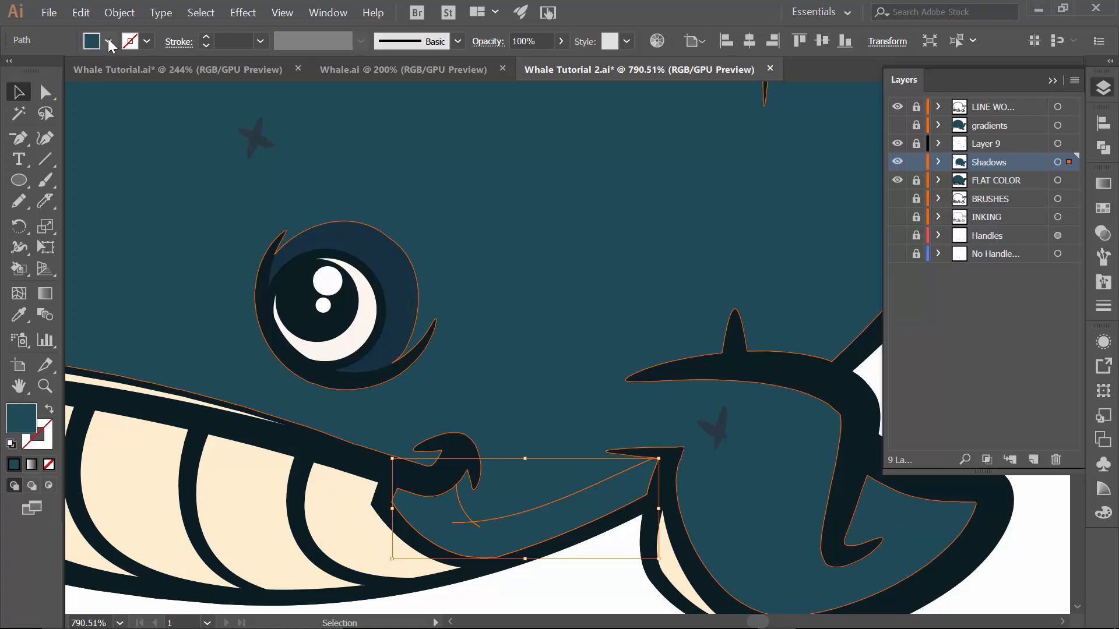
pyautogui.click(108, 41)
pyautogui.click(24, 107)
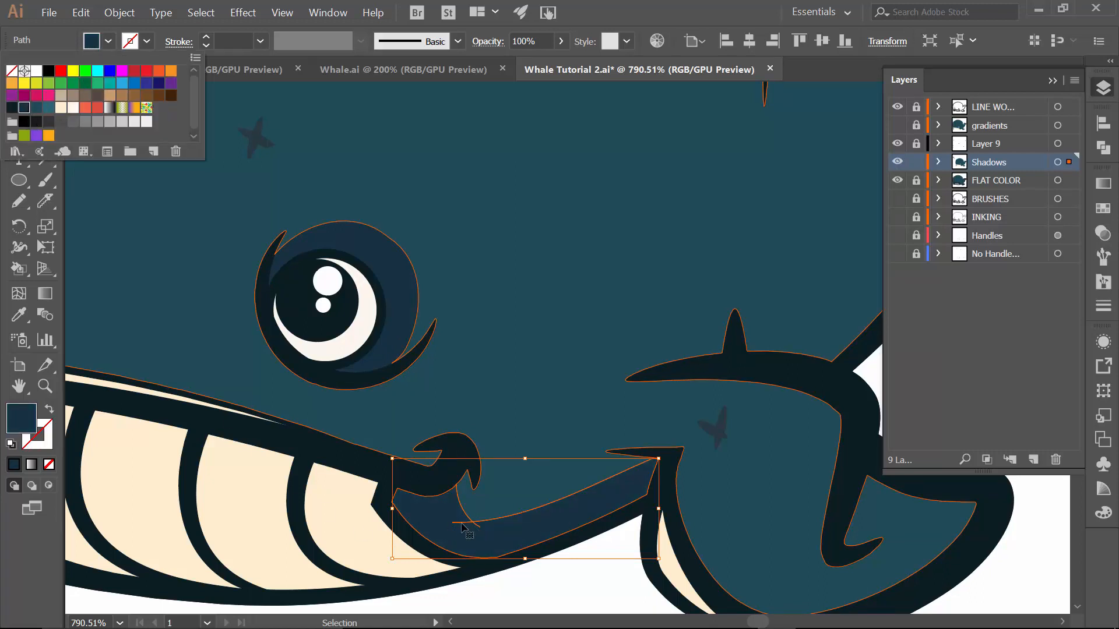
pyautogui.click(1107, 150)
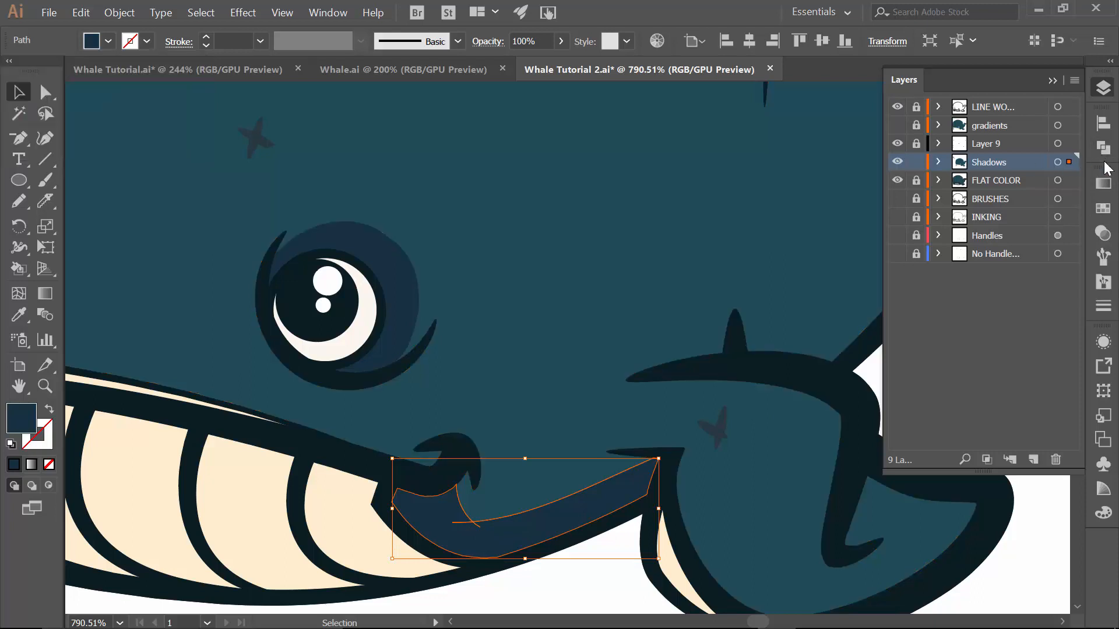
pyautogui.click(1103, 149)
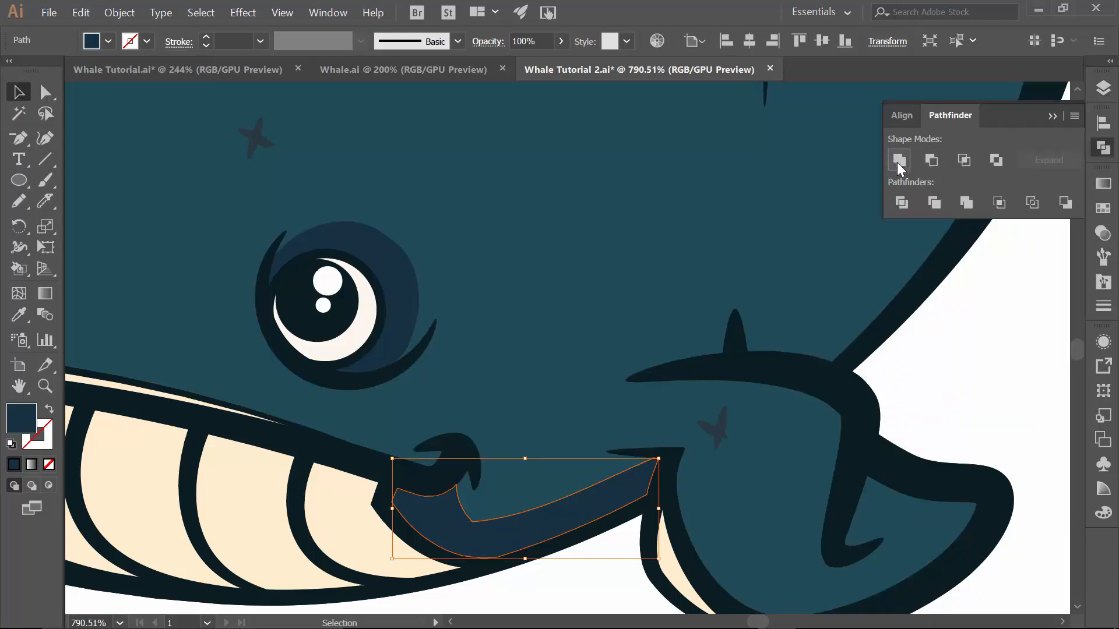
pyautogui.click(1052, 116)
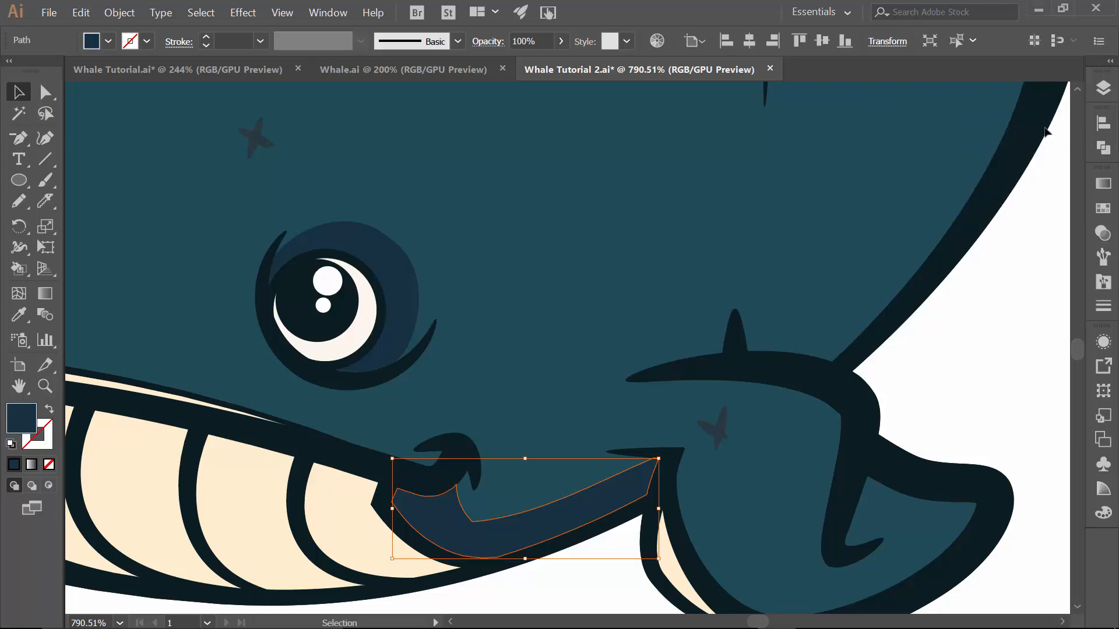
# Select the whale's body and cut a curved line across the near fin, from its front edge to its upper back edge, with the Knife
pyautogui.moveTo(952, 368); pyautogui.dragTo(705, 280)
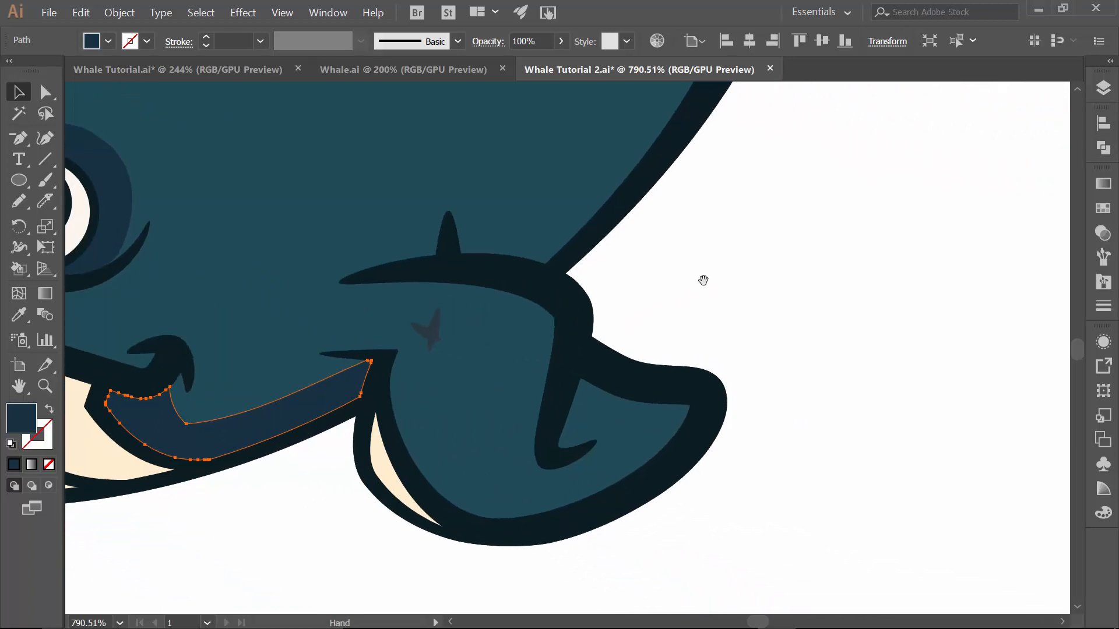
pyautogui.click(456, 457)
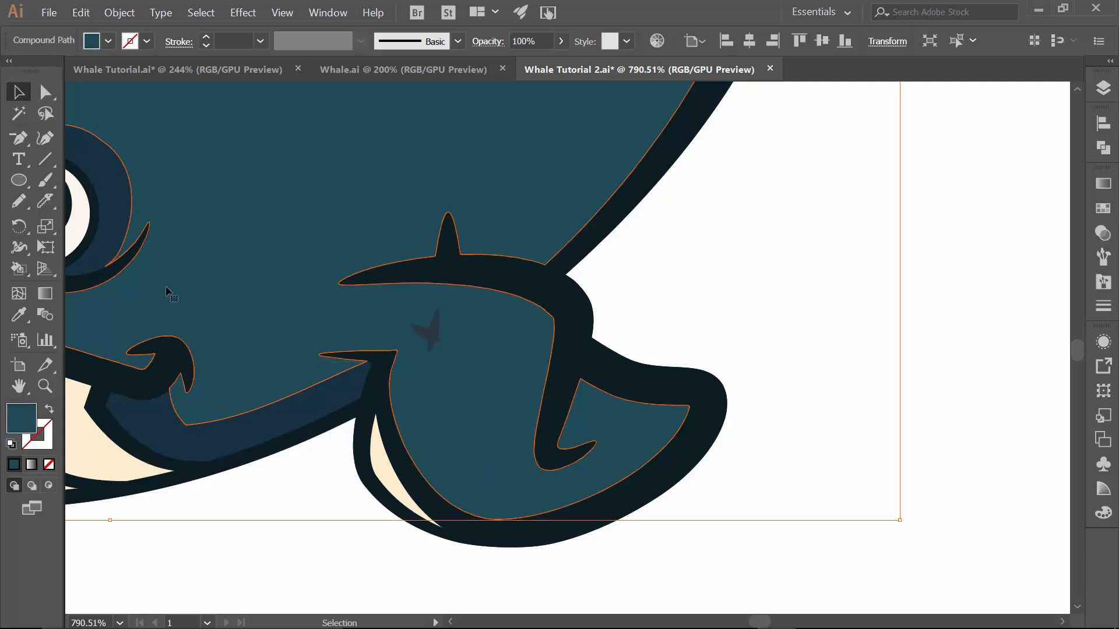
pyautogui.click(45, 202)
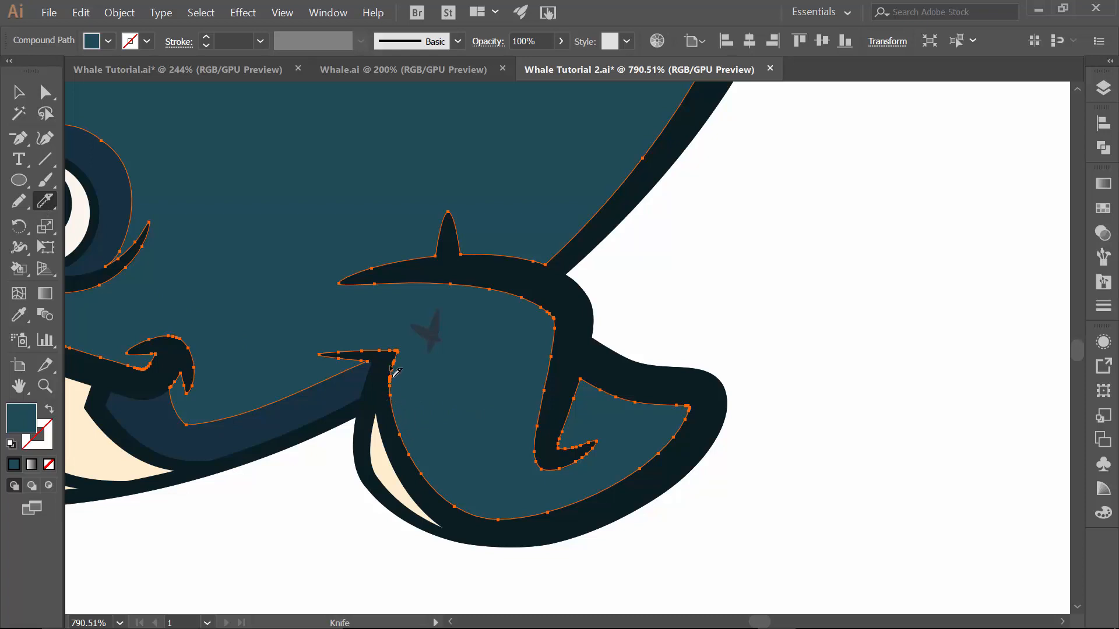
pyautogui.moveTo(394, 371)
pyautogui.mouseDown()
pyautogui.moveTo(406, 423)
pyautogui.moveTo(493, 445)
pyautogui.moveTo(570, 439)
pyautogui.moveTo(654, 374)
pyautogui.mouseUp()
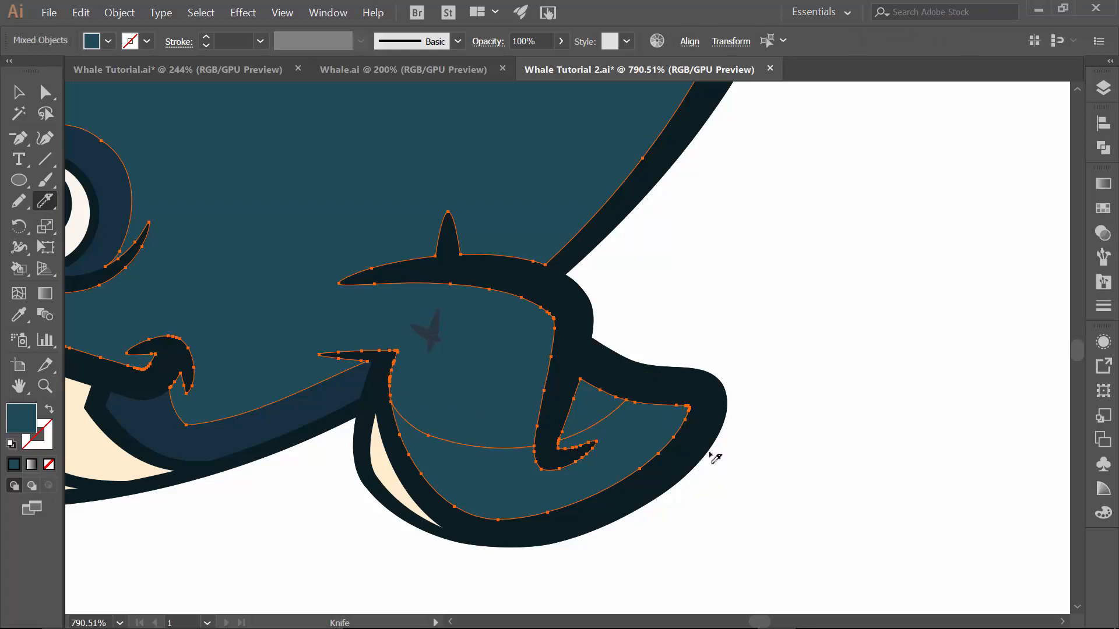
pyautogui.press('v')
pyautogui.click(748, 324)
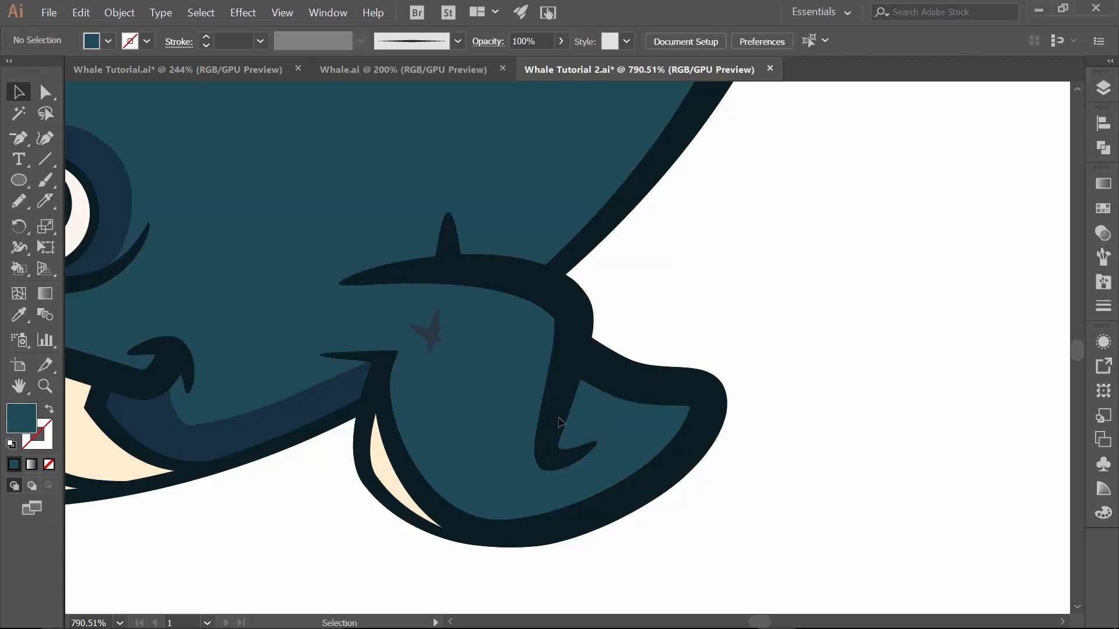
# Fill the two lower fin pieces with dark navy and merge them into one shape with Pathfinder Unite
pyautogui.click(588, 413)
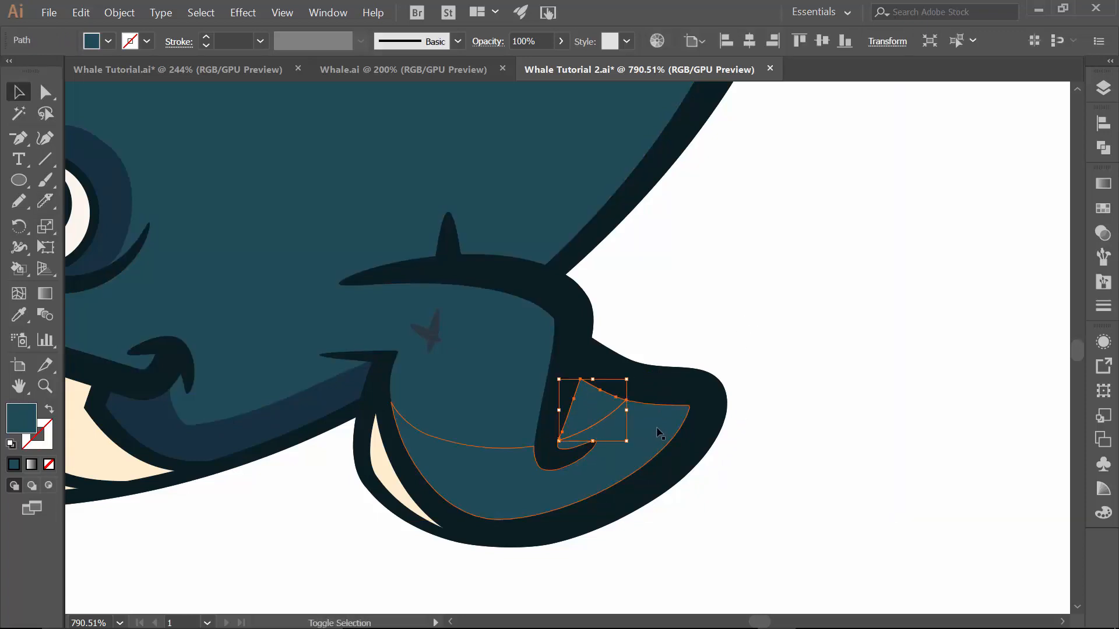
pyautogui.keyDown('shift'); pyautogui.click(653, 438); pyautogui.keyUp('shift')
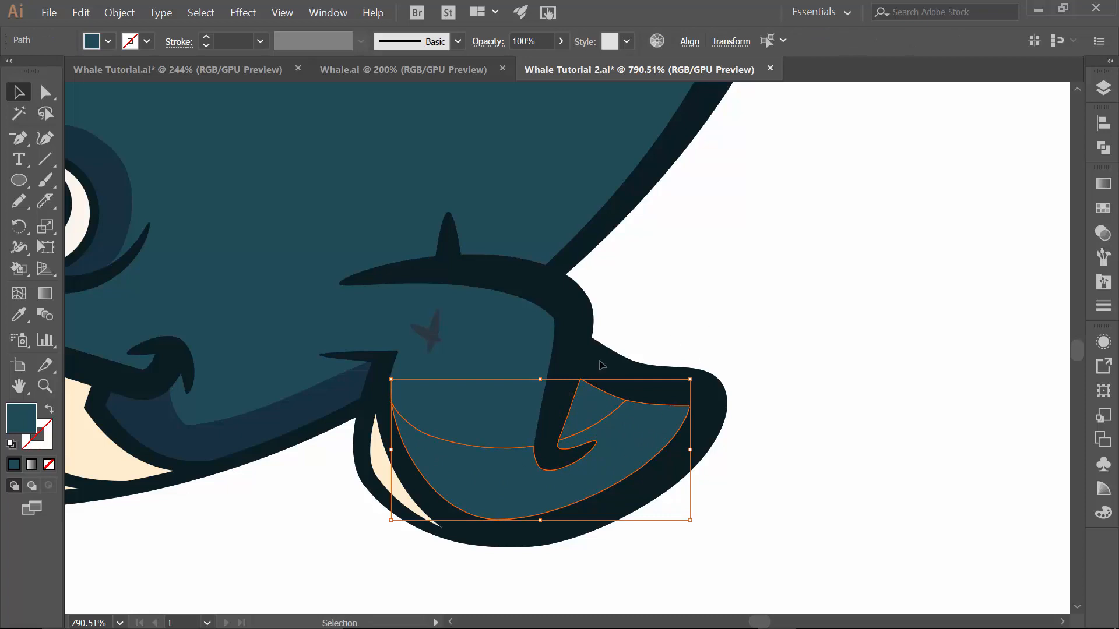
pyautogui.click(107, 41)
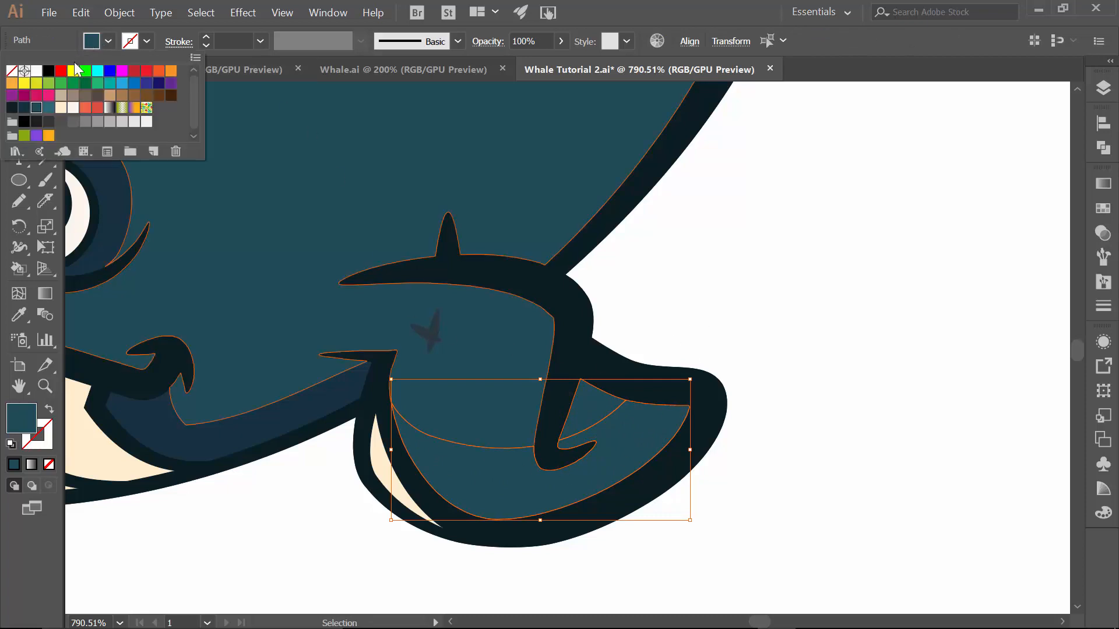
pyautogui.click(23, 108)
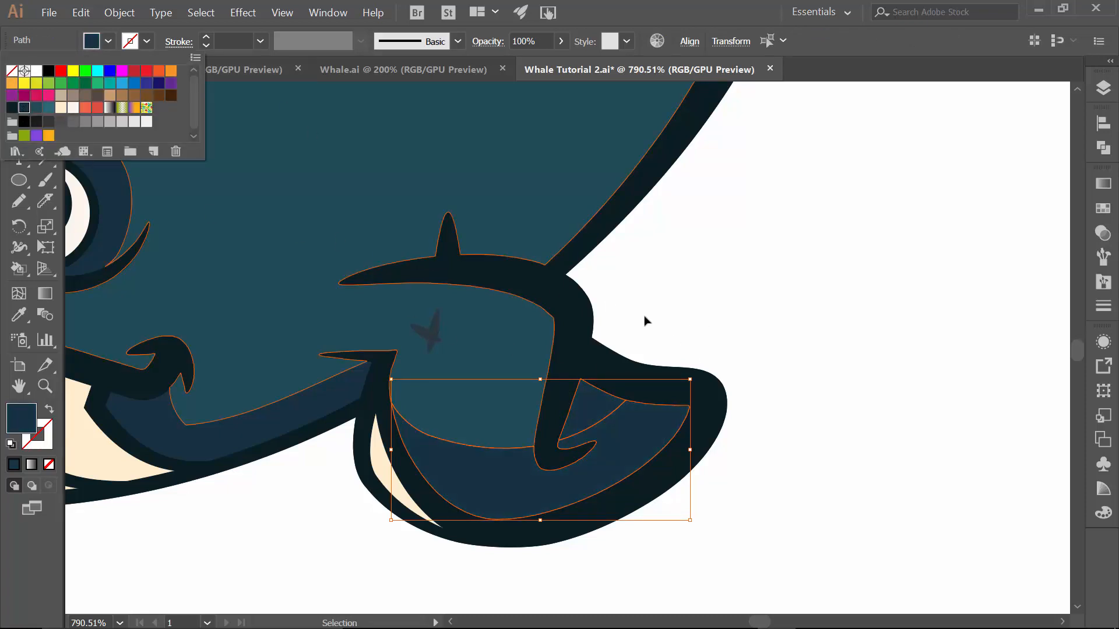
pyautogui.click(1103, 148)
pyautogui.click(901, 162)
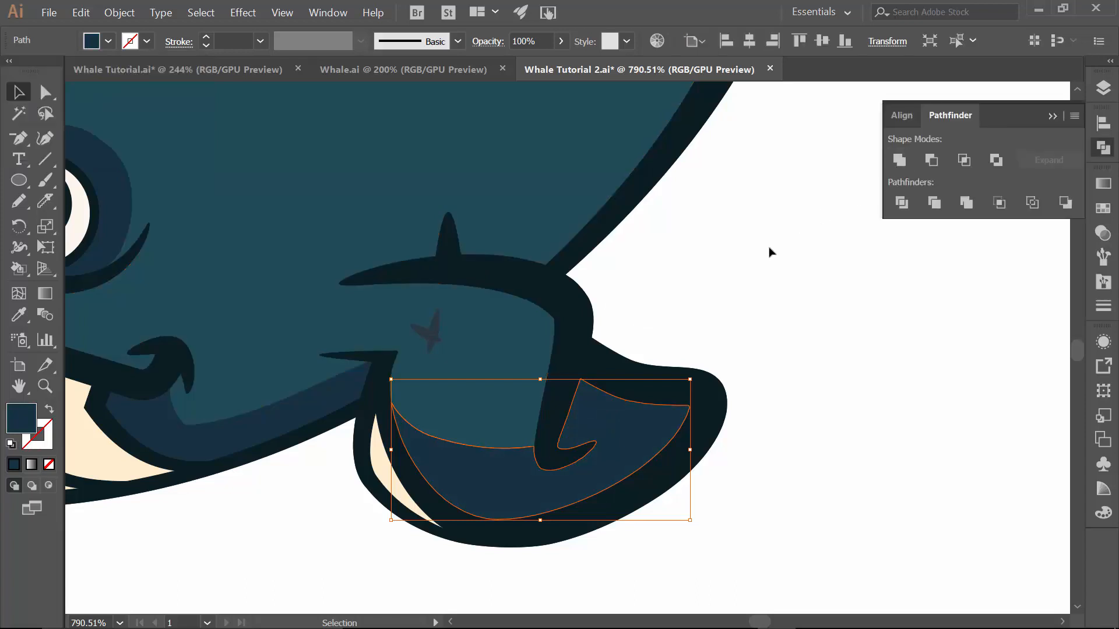
# Select all seven cream belly segments below the mouth and cut one long sweeping curve through their lower part with the Knife
pyautogui.press('space')
pyautogui.moveTo(657, 254); pyautogui.dragTo(628, 387)
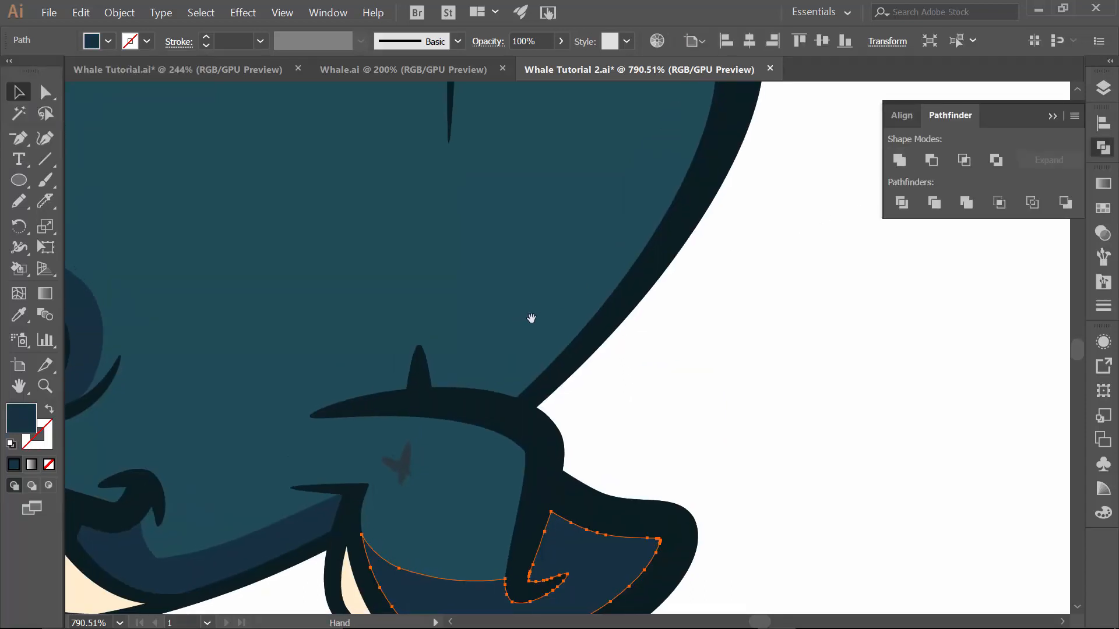
pyautogui.moveTo(437, 356); pyautogui.dragTo(947, 249)
pyautogui.moveTo(396, 322); pyautogui.dragTo(665, 321)
pyautogui.click(201, 335)
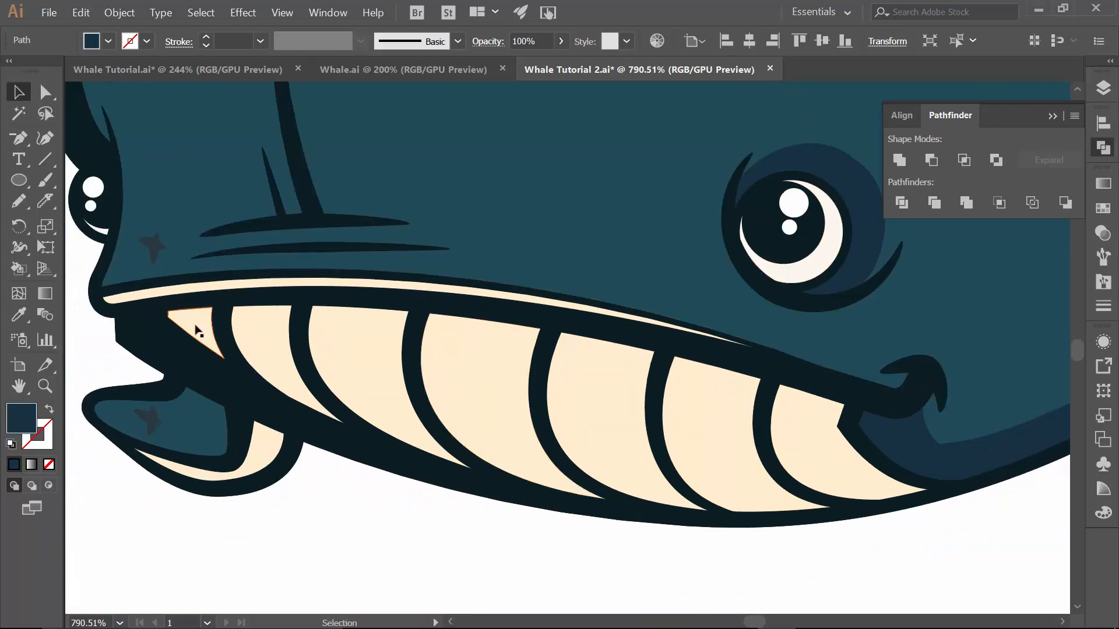
pyautogui.click(198, 331)
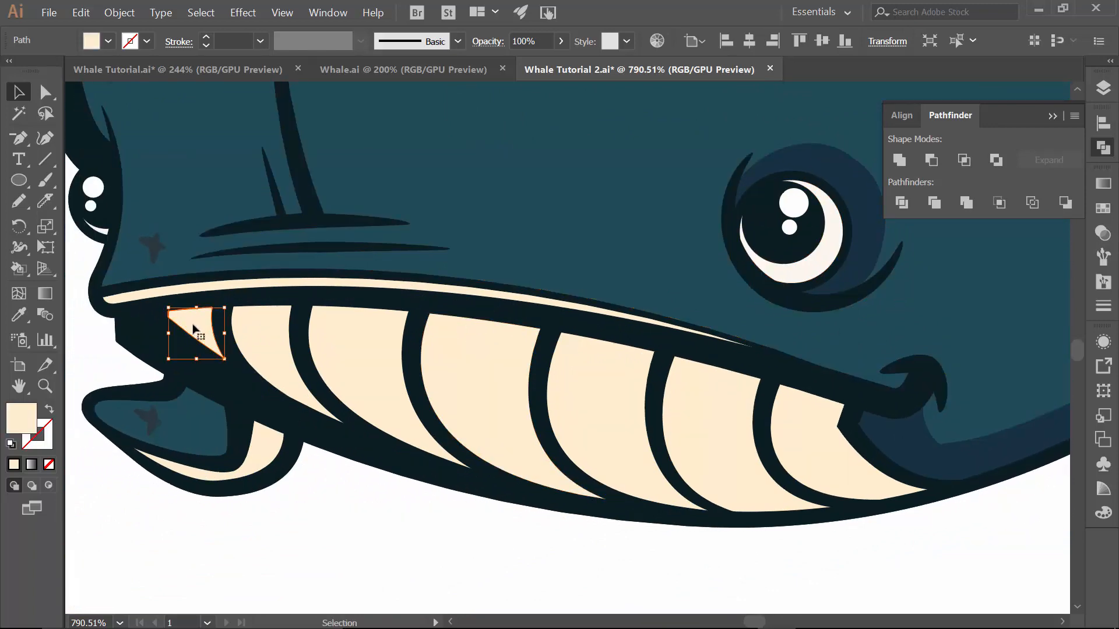
pyautogui.keyDown('shift'); pyautogui.click(269, 345); pyautogui.keyUp('shift')
pyautogui.keyDown('shift'); pyautogui.click(362, 346); pyautogui.keyUp('shift')
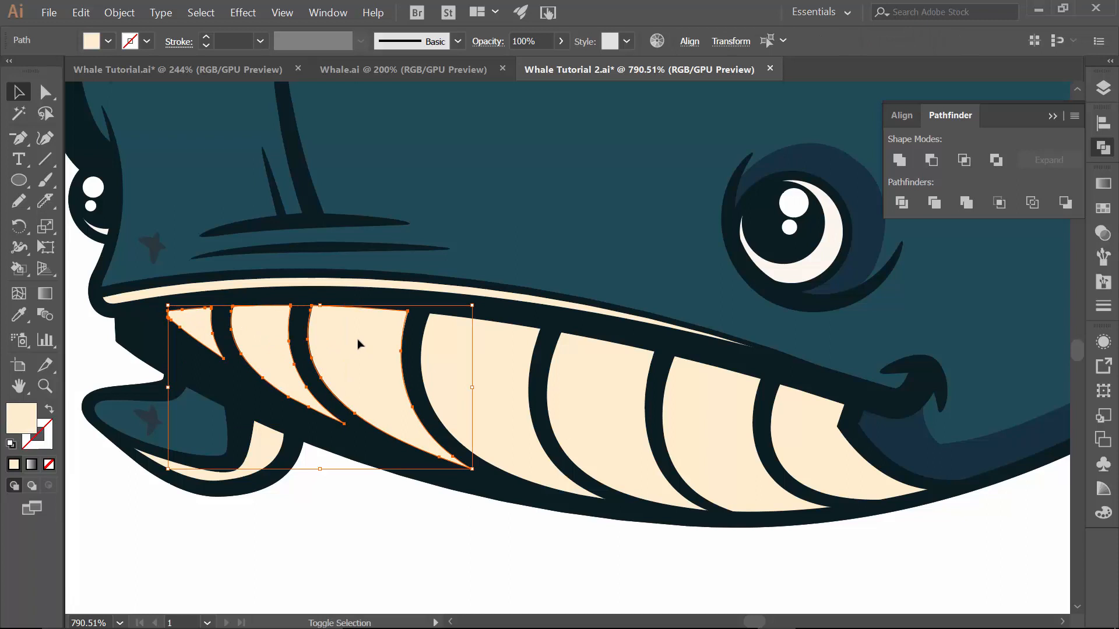
pyautogui.keyDown('shift'); pyautogui.click(494, 370); pyautogui.keyUp('shift')
pyautogui.keyDown('shift'); pyautogui.click(587, 387); pyautogui.keyUp('shift')
pyautogui.keyDown('shift'); pyautogui.click(689, 405); pyautogui.keyUp('shift')
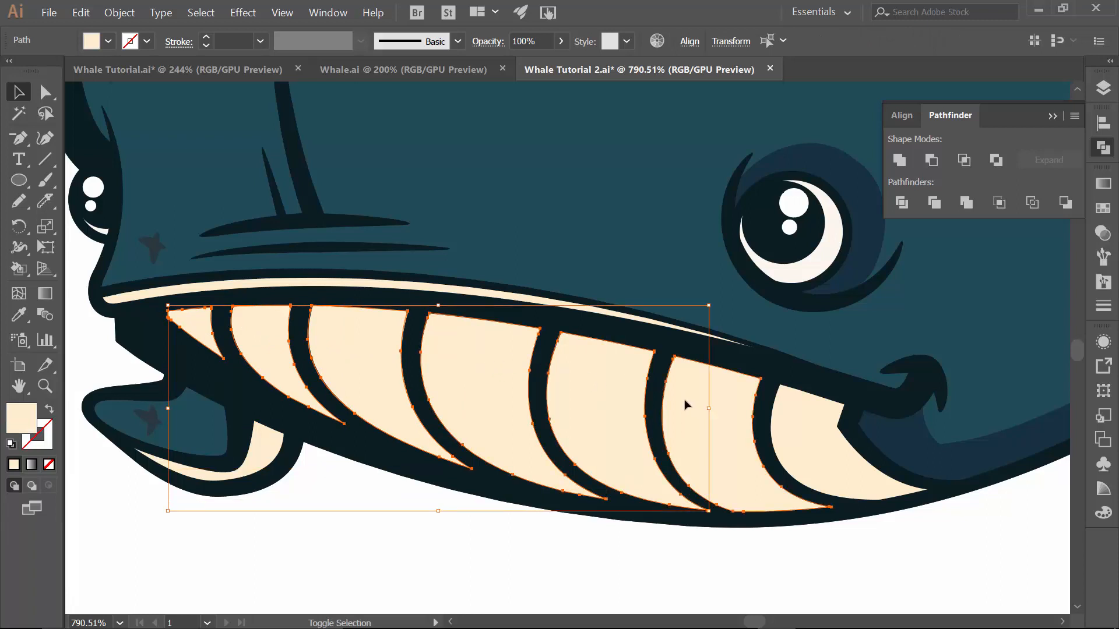
pyautogui.keyDown('shift'); pyautogui.click(807, 437); pyautogui.keyUp('shift')
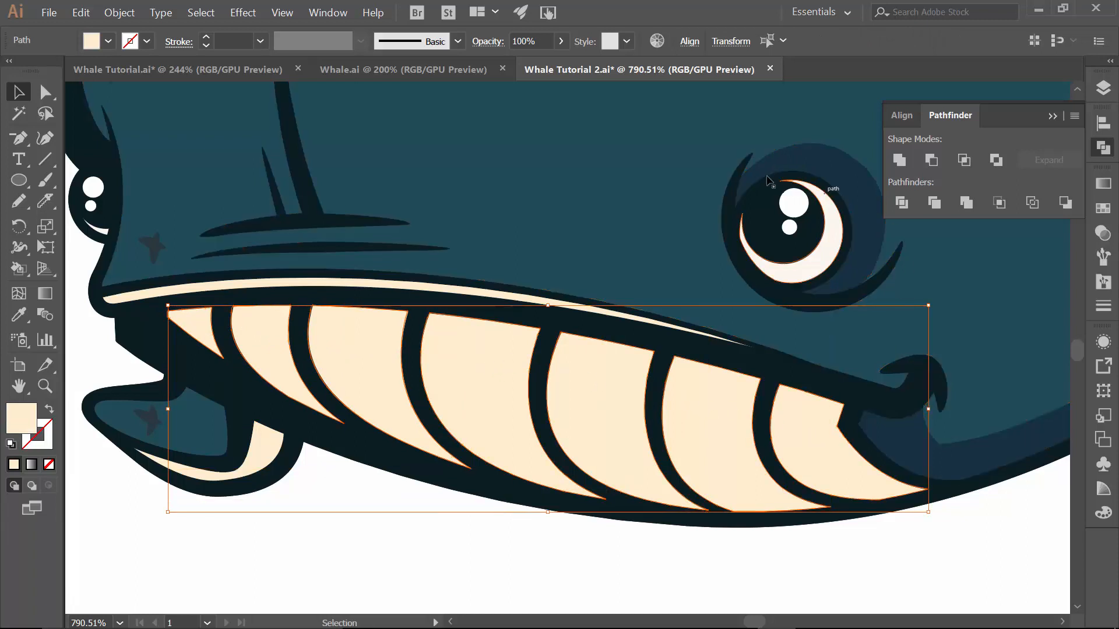
pyautogui.click(45, 199)
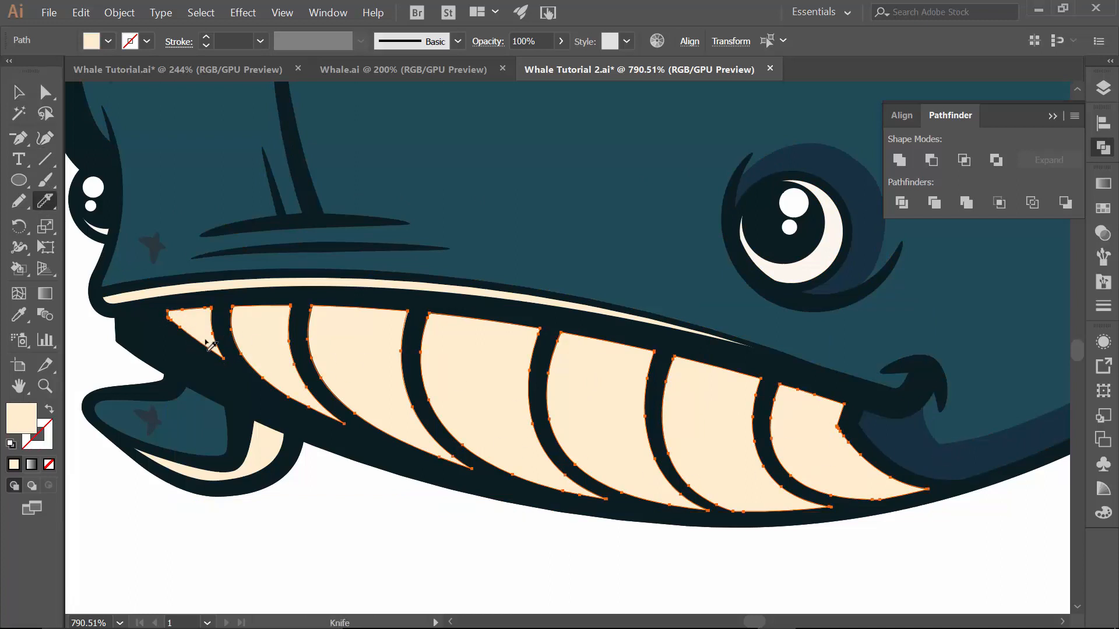
pyautogui.moveTo(159, 308)
pyautogui.mouseDown()
pyautogui.moveTo(418, 412)
pyautogui.moveTo(685, 465)
pyautogui.moveTo(859, 474)
pyautogui.moveTo(971, 448)
pyautogui.mouseUp()
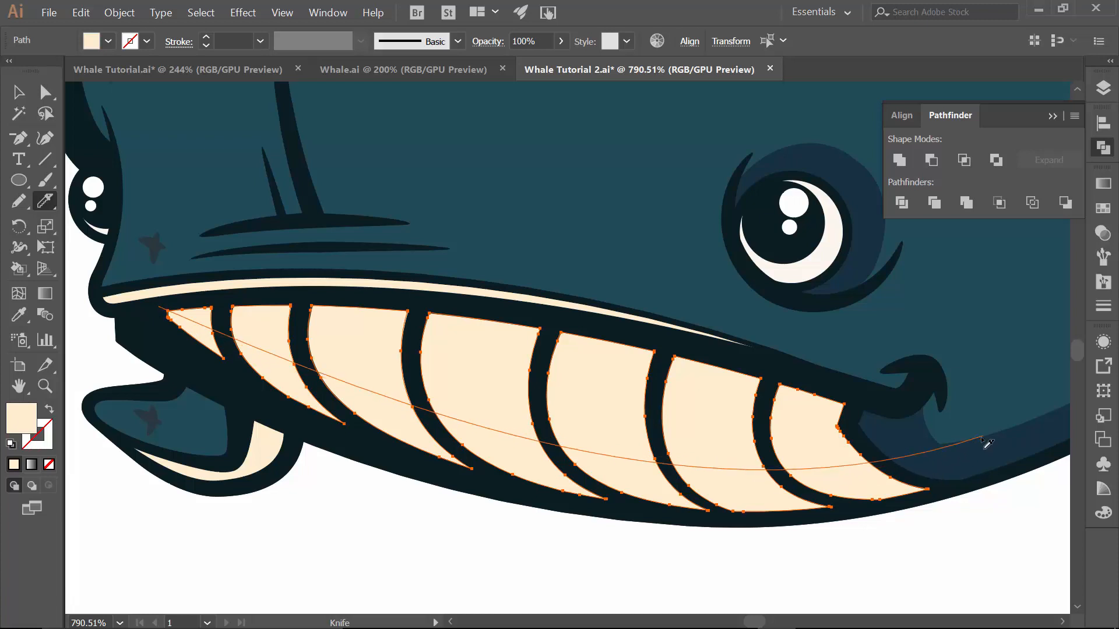
pyautogui.press('v')
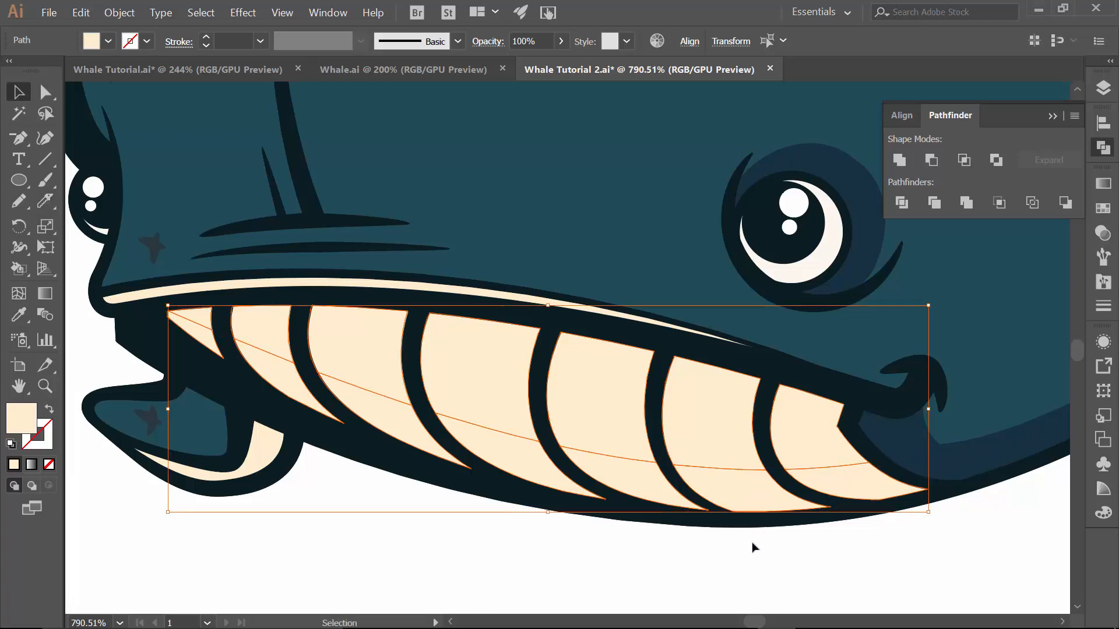
pyautogui.click(760, 551)
# Select the seven lower belly pieces below the cut and fill them with tan D8CAB2
pyautogui.click(839, 485)
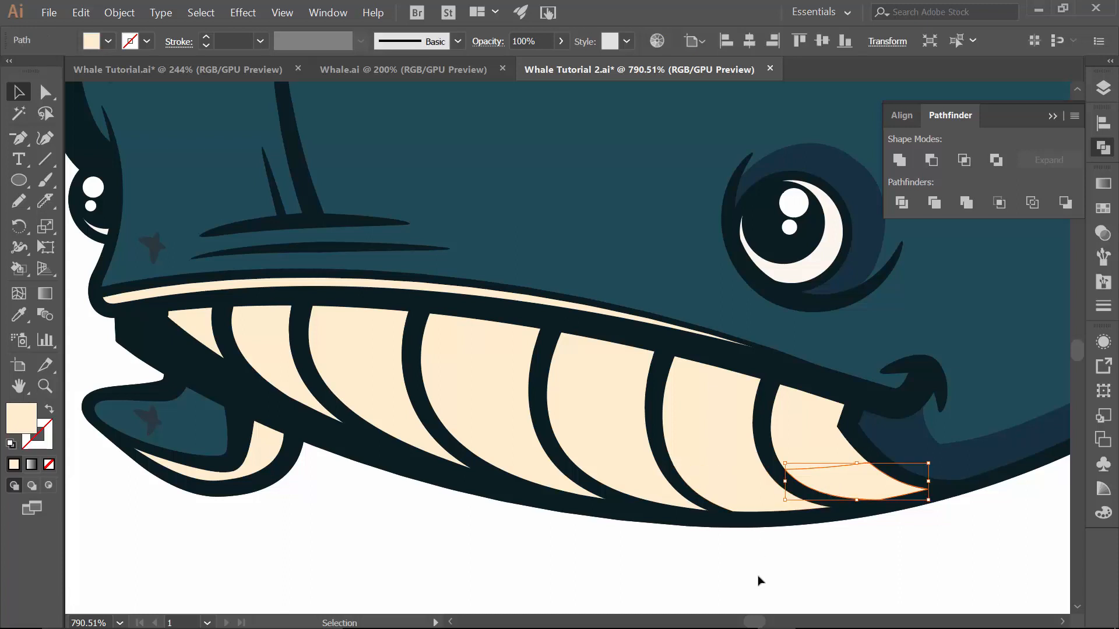
pyautogui.keyDown('shift'); pyautogui.click(732, 488); pyautogui.keyUp('shift')
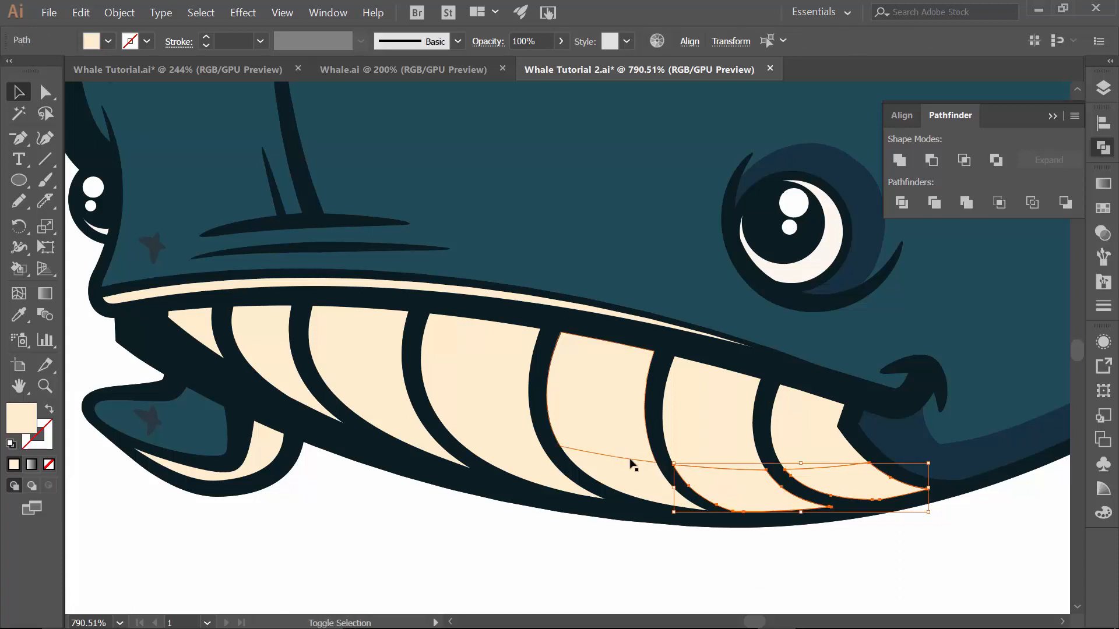
pyautogui.keyDown('shift'); pyautogui.click(631, 466); pyautogui.keyUp('shift')
pyautogui.keyDown('shift'); pyautogui.click(483, 452); pyautogui.keyUp('shift')
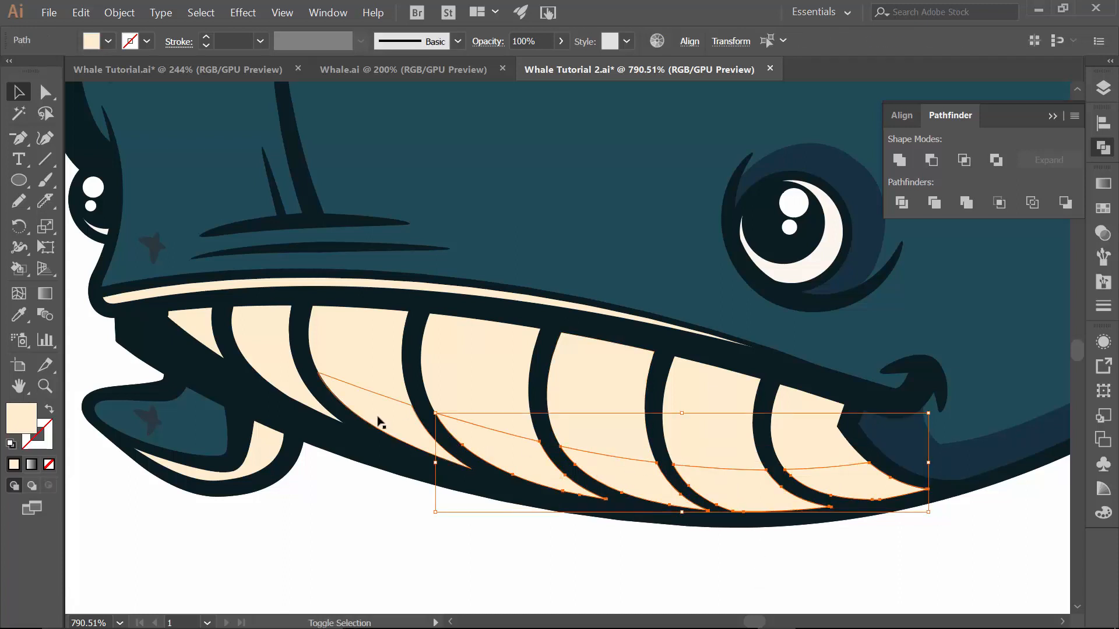
pyautogui.keyDown('shift'); pyautogui.click(322, 377); pyautogui.keyUp('shift')
pyautogui.keyDown('shift'); pyautogui.click(274, 370); pyautogui.keyUp('shift')
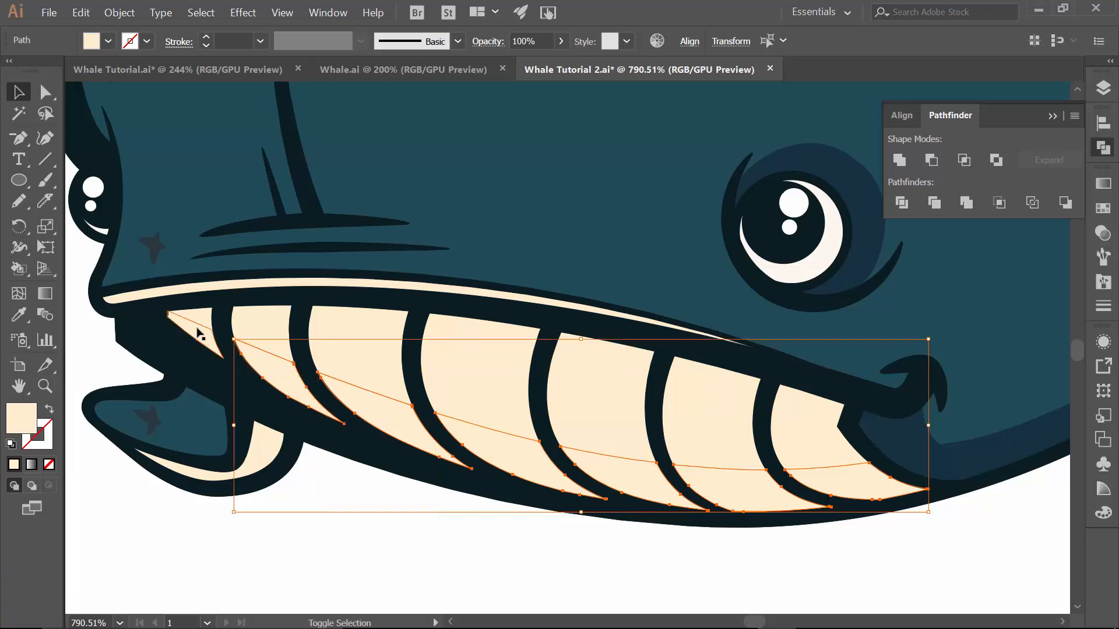
pyautogui.keyDown('shift'); pyautogui.click(198, 337); pyautogui.keyUp('shift')
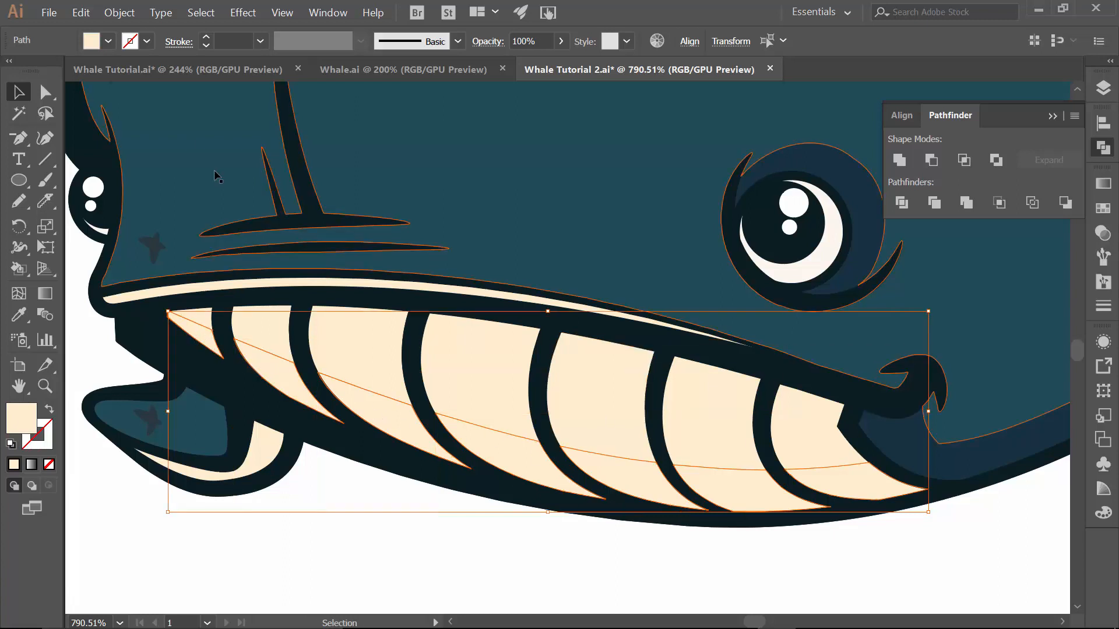
pyautogui.click(107, 42)
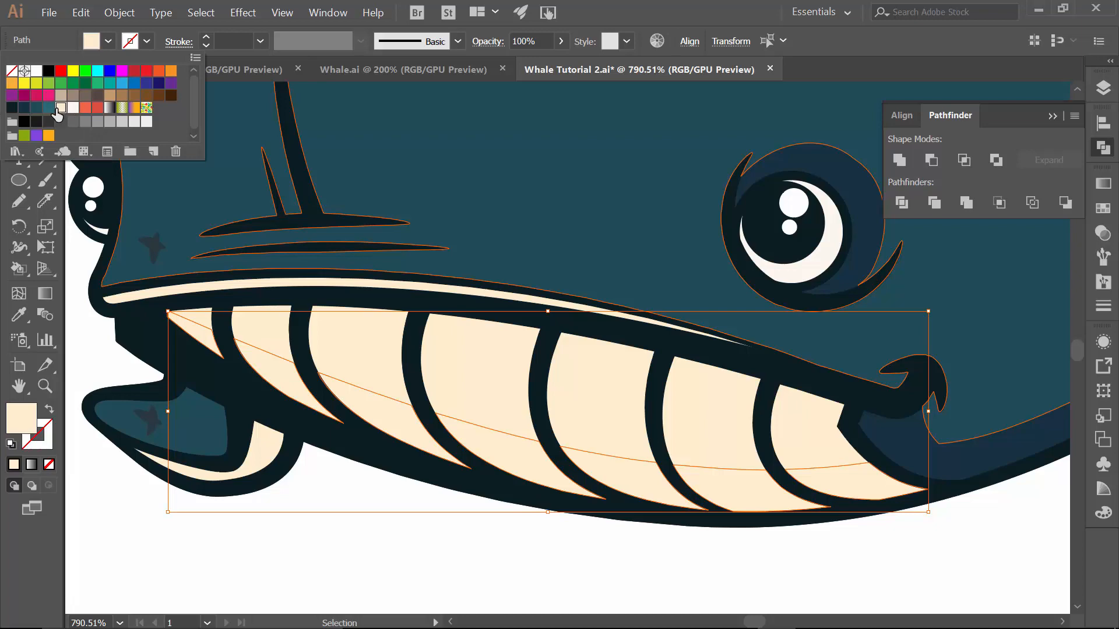
pyautogui.doubleClick(8, 431)
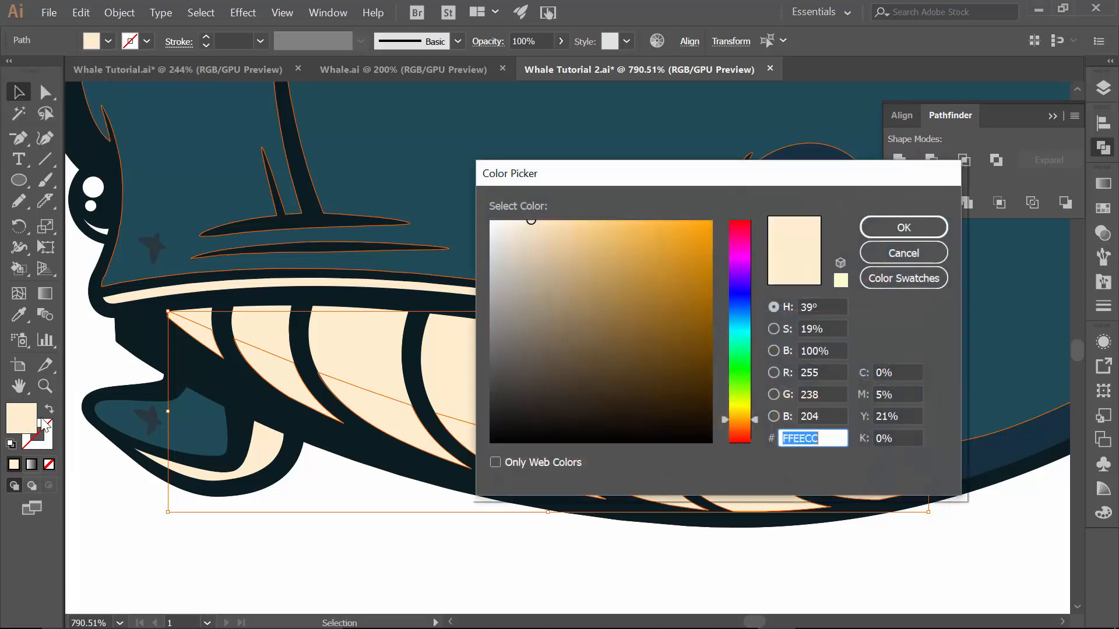
pyautogui.moveTo(531, 222); pyautogui.dragTo(532, 251)
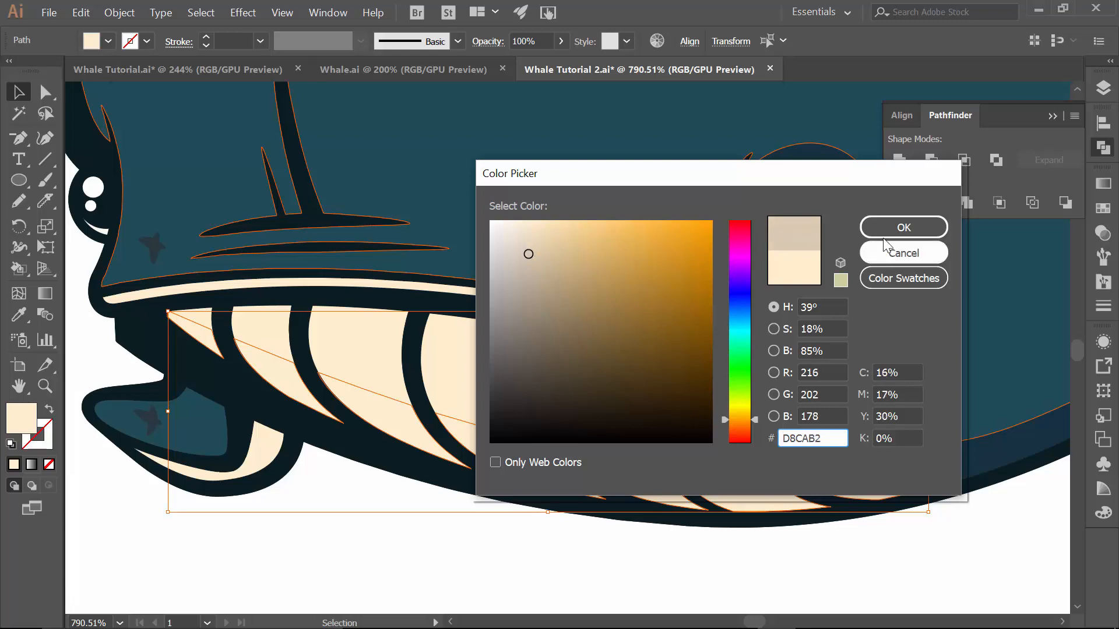
pyautogui.click(903, 227)
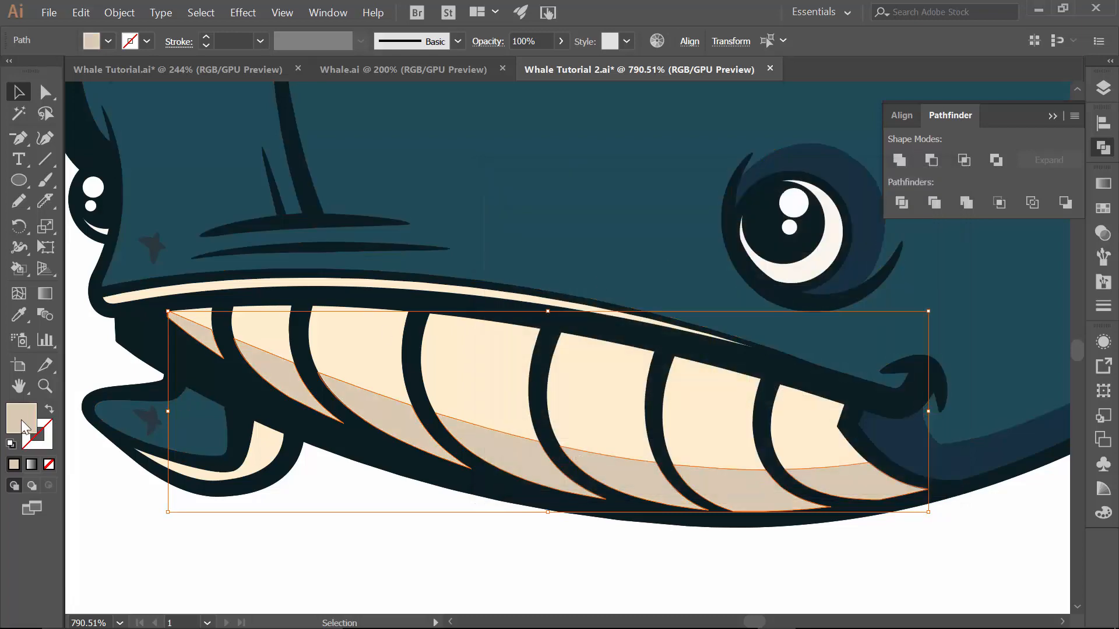
# Save the belly shadow's tan fill as a new swatch and deselect the pieces
pyautogui.click(1103, 208)
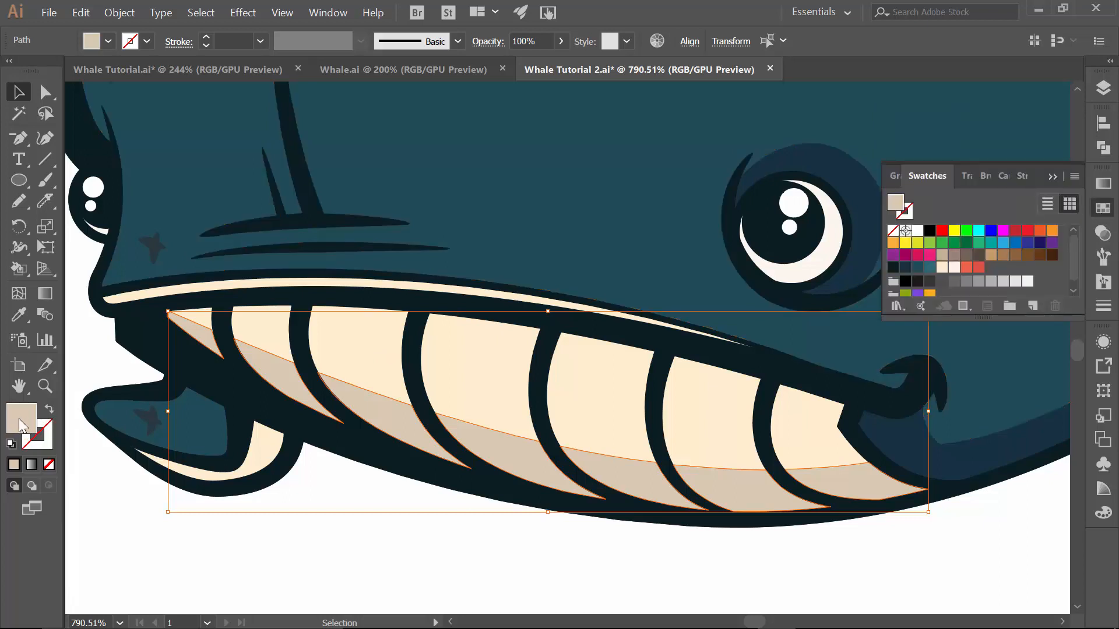
pyautogui.moveTo(775, 295); pyautogui.dragTo(940, 272)
pyautogui.click(364, 563)
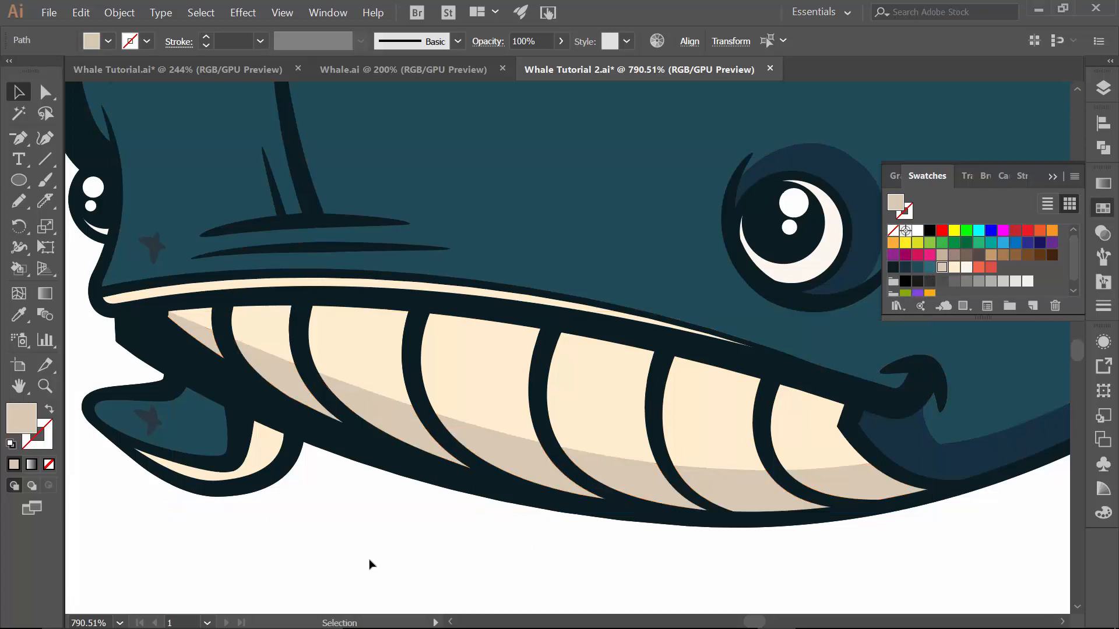
# Select the far fin's teal and cream shapes and cut a diagonal line across both with the Knife
pyautogui.click(265, 451)
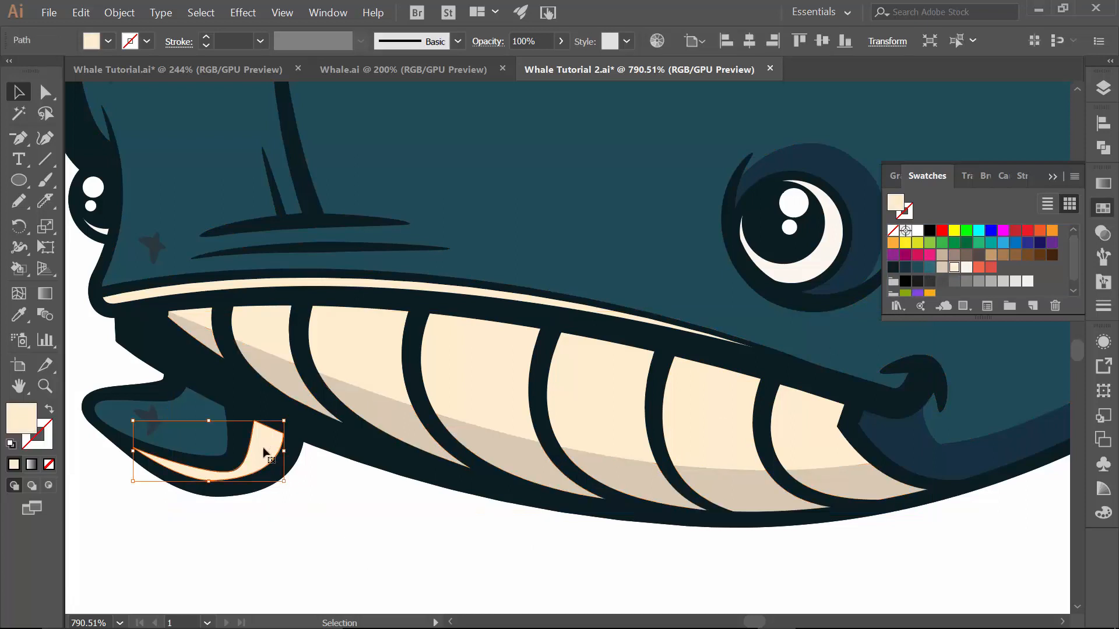
pyautogui.keyDown('shift'); pyautogui.click(205, 431); pyautogui.keyUp('shift')
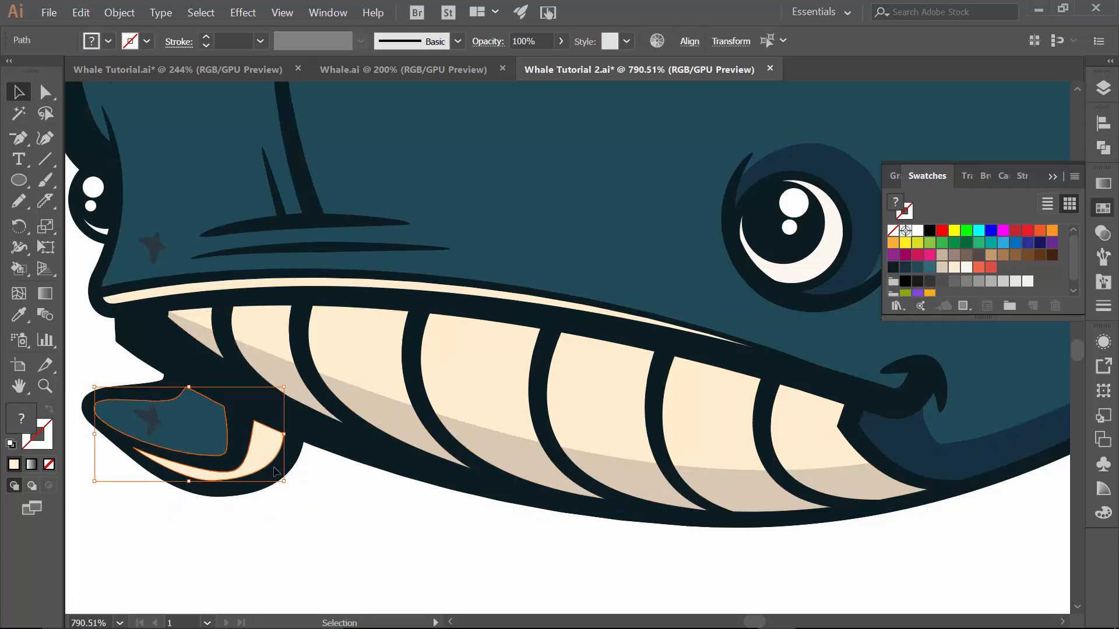
pyautogui.click(44, 202)
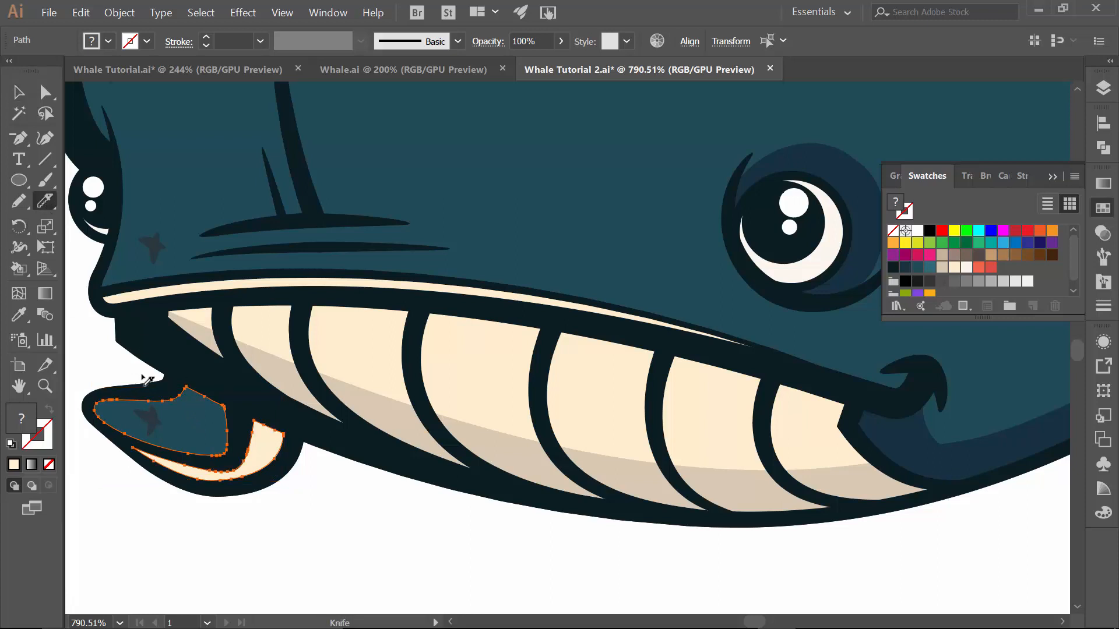
pyautogui.moveTo(137, 369); pyautogui.dragTo(262, 478)
pyautogui.press('v')
pyautogui.click(312, 499)
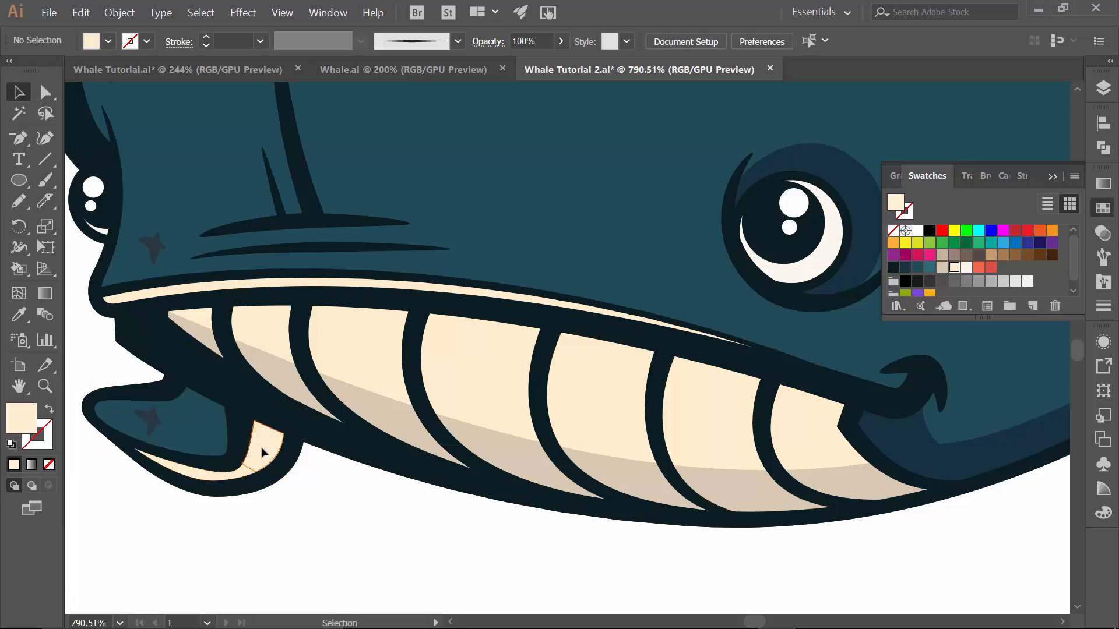
# Fill the far fin's cut cream piece nearest the body with the tan swatch and the matching teal piece with dark navy
pyautogui.click(264, 450)
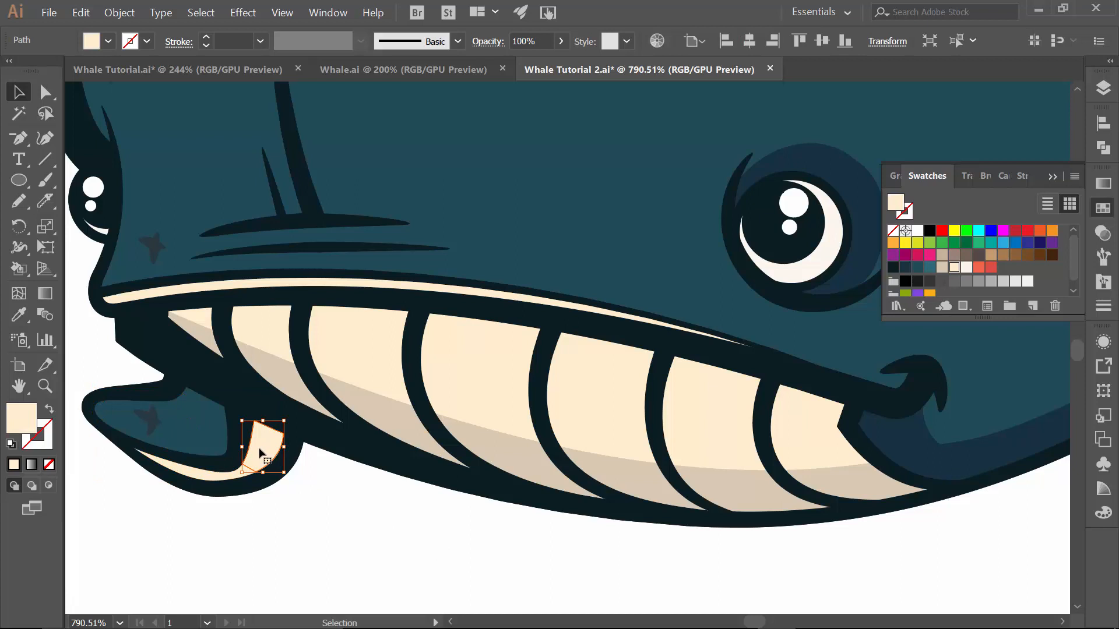
pyautogui.click(943, 268)
pyautogui.click(194, 415)
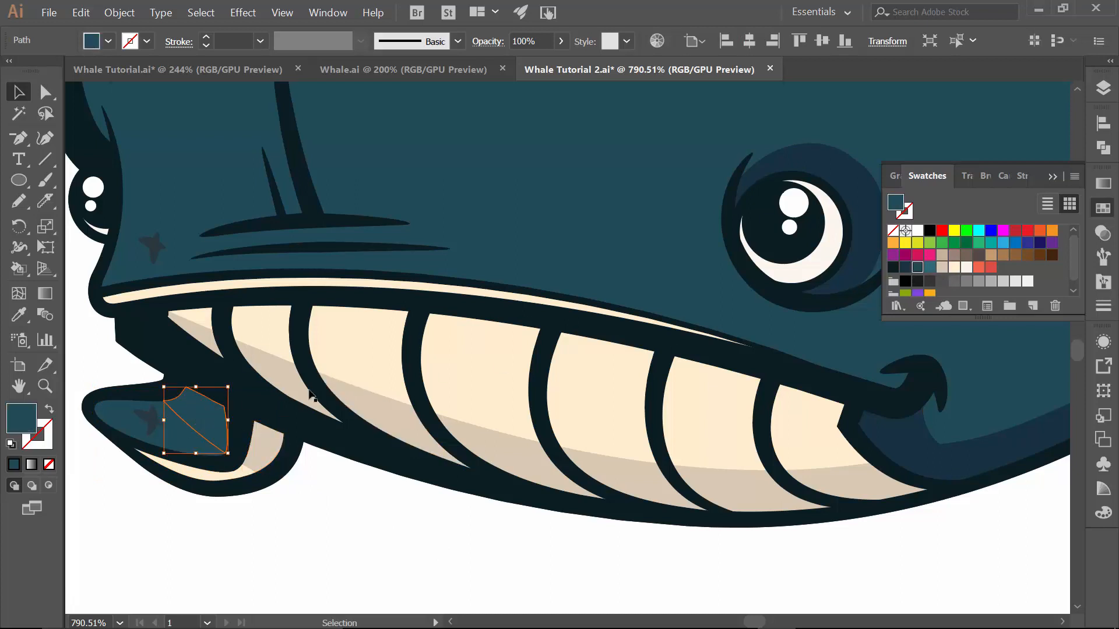
pyautogui.click(905, 269)
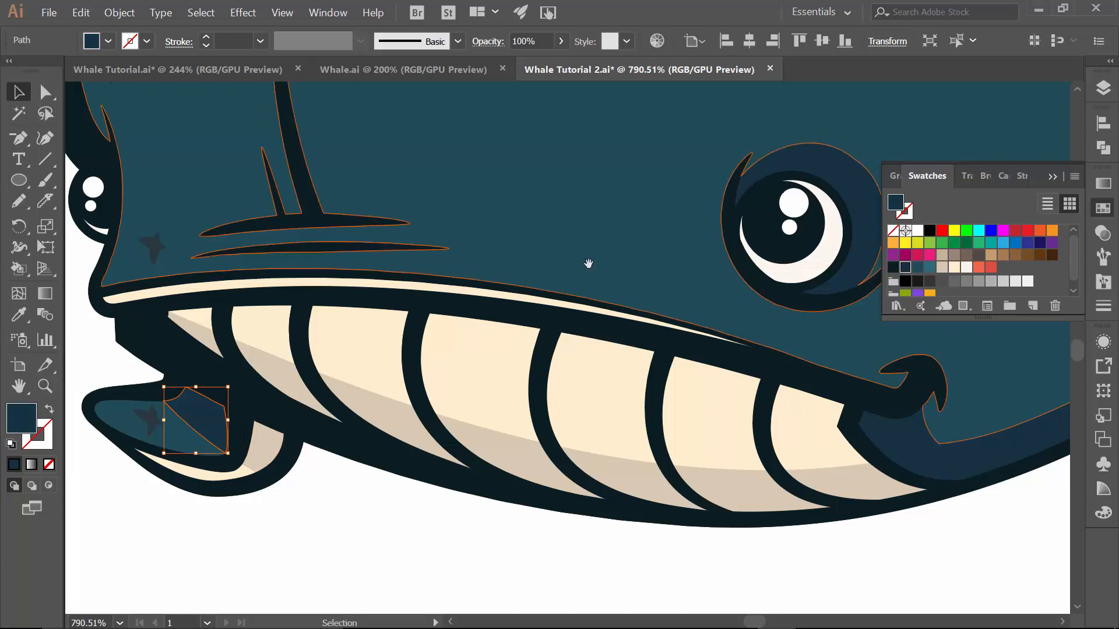
# Select the whale's body and cut a narrow curved wedge beside the tall wrinkle above the mouth with the Knife
pyautogui.moveTo(587, 263); pyautogui.dragTo(417, 382)
pyautogui.click(233, 402)
pyautogui.press('k')
pyautogui.moveTo(310, 153)
pyautogui.mouseDown()
pyautogui.moveTo(336, 295)
pyautogui.moveTo(390, 406)
pyautogui.mouseUp()
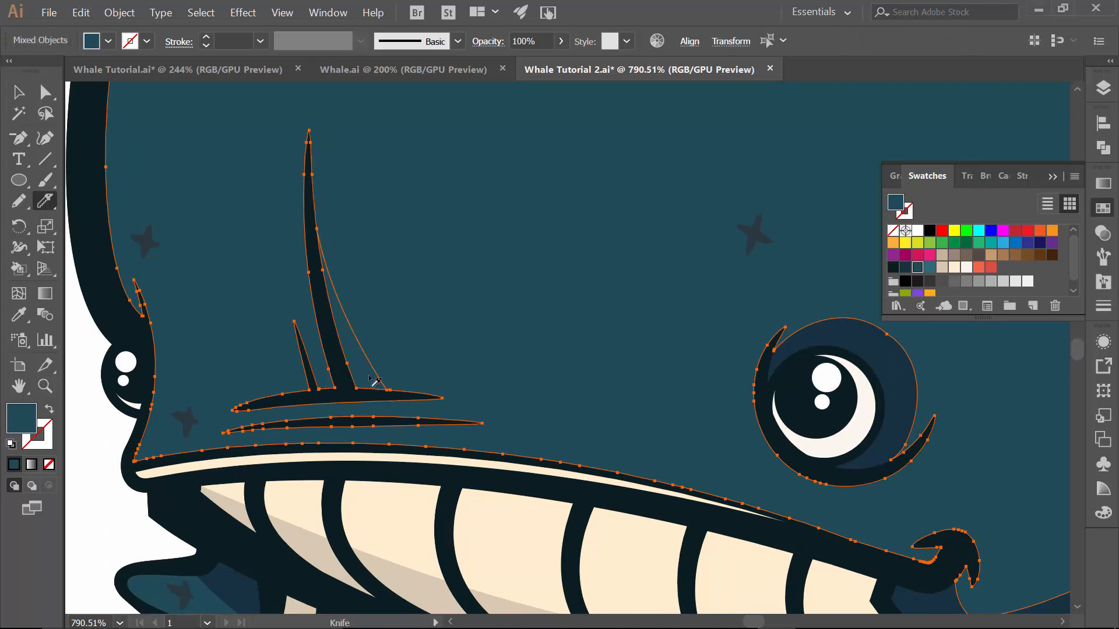
pyautogui.press('v')
pyautogui.click(95, 434)
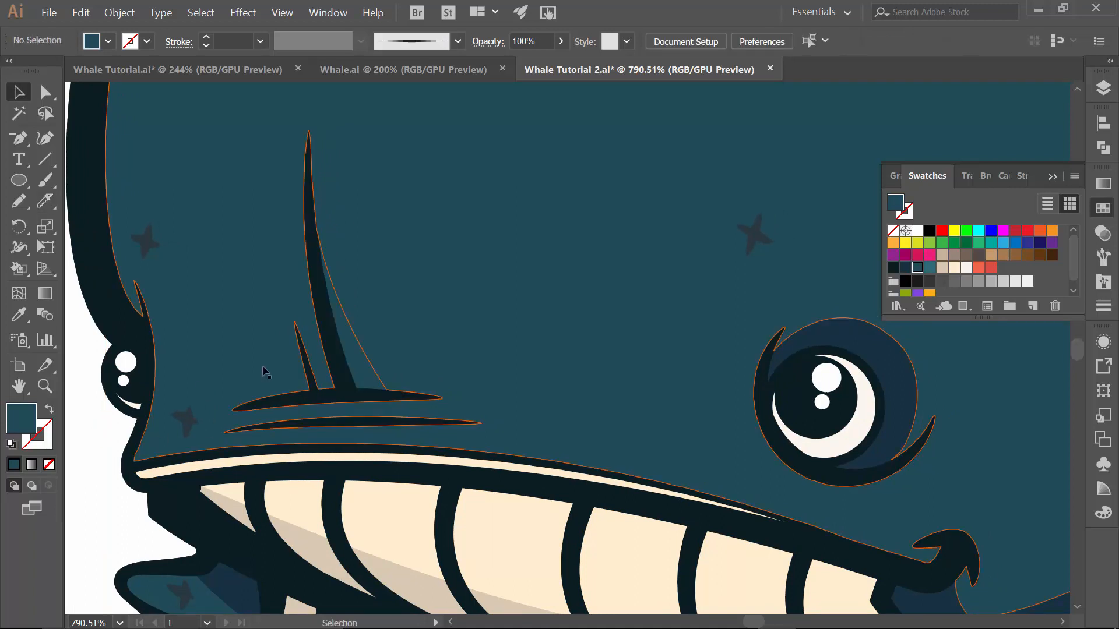
# Fill the cut wedge beside the tall wrinkle with dark navy
pyautogui.click(355, 356)
pyautogui.click(905, 269)
pyautogui.click(825, 271)
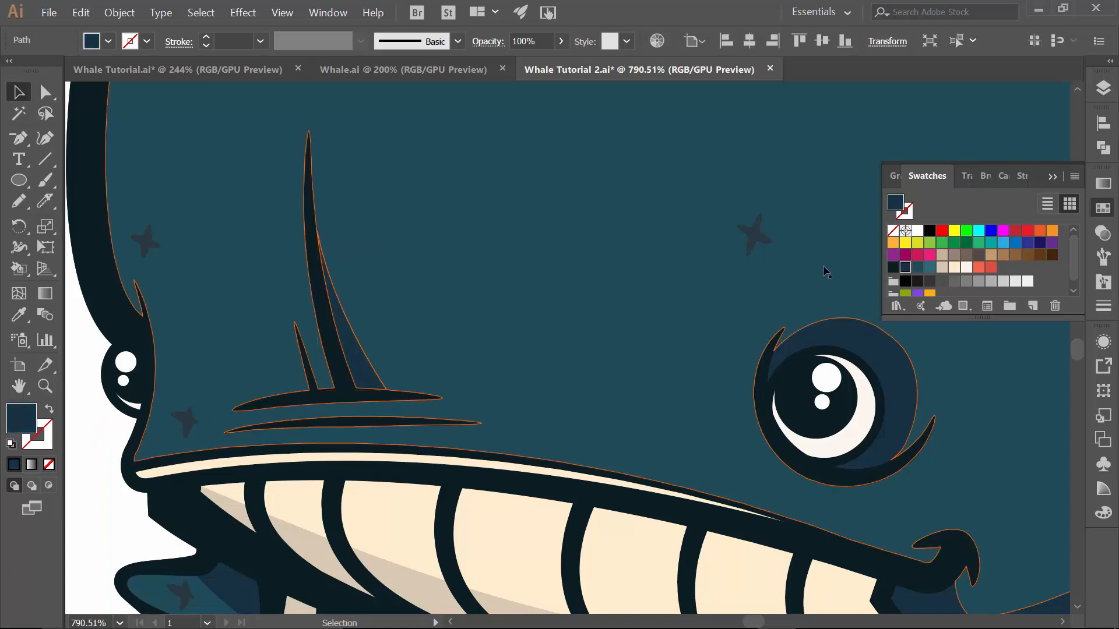
# Select the whale's body and Knife-cut curved shadow lines along the tail's rear edge, through both flukes, and across the back behind the head
pyautogui.hotkey('ctrl', '-')
pyautogui.hotkey('ctrl', '-')
pyautogui.moveTo(705, 430); pyautogui.dragTo(235, 489)
pyautogui.click(597, 414)
pyautogui.press('k')
pyautogui.moveTo(545, 481)
pyautogui.mouseDown()
pyautogui.moveTo(635, 425)
pyautogui.moveTo(695, 304)
pyautogui.mouseUp()
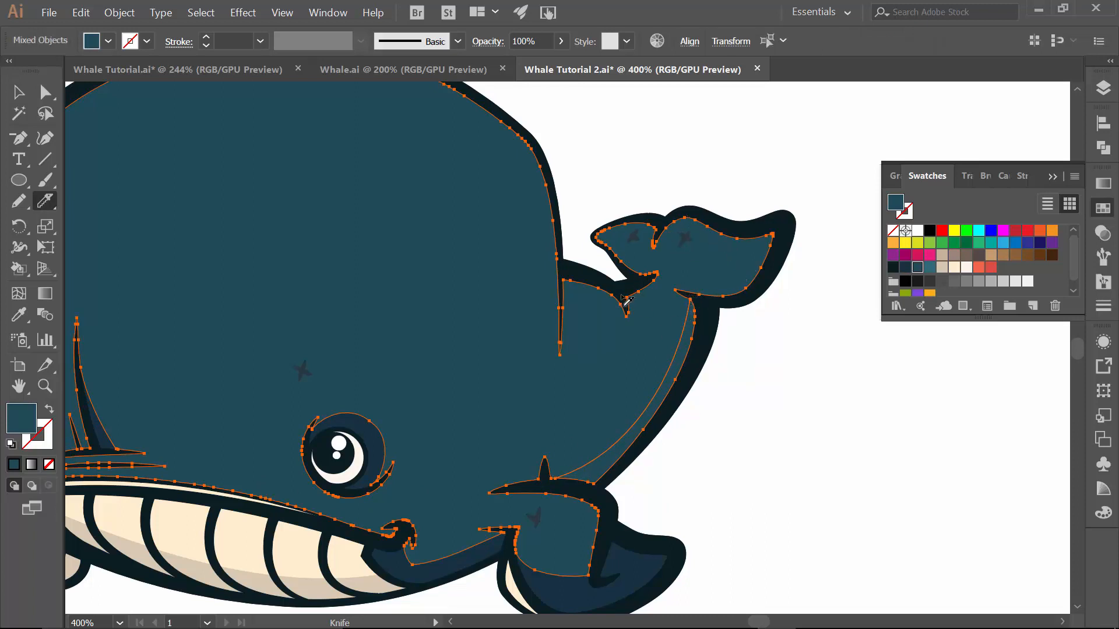
pyautogui.moveTo(658, 326)
pyautogui.mouseDown()
pyautogui.moveTo(662, 357)
pyautogui.moveTo(643, 418)
pyautogui.mouseUp()
pyautogui.moveTo(648, 250)
pyautogui.mouseDown()
pyautogui.moveTo(618, 220)
pyautogui.moveTo(605, 230)
pyautogui.moveTo(666, 236)
pyautogui.moveTo(669, 257)
pyautogui.moveTo(707, 275)
pyautogui.moveTo(752, 259)
pyautogui.moveTo(771, 218)
pyautogui.mouseUp()
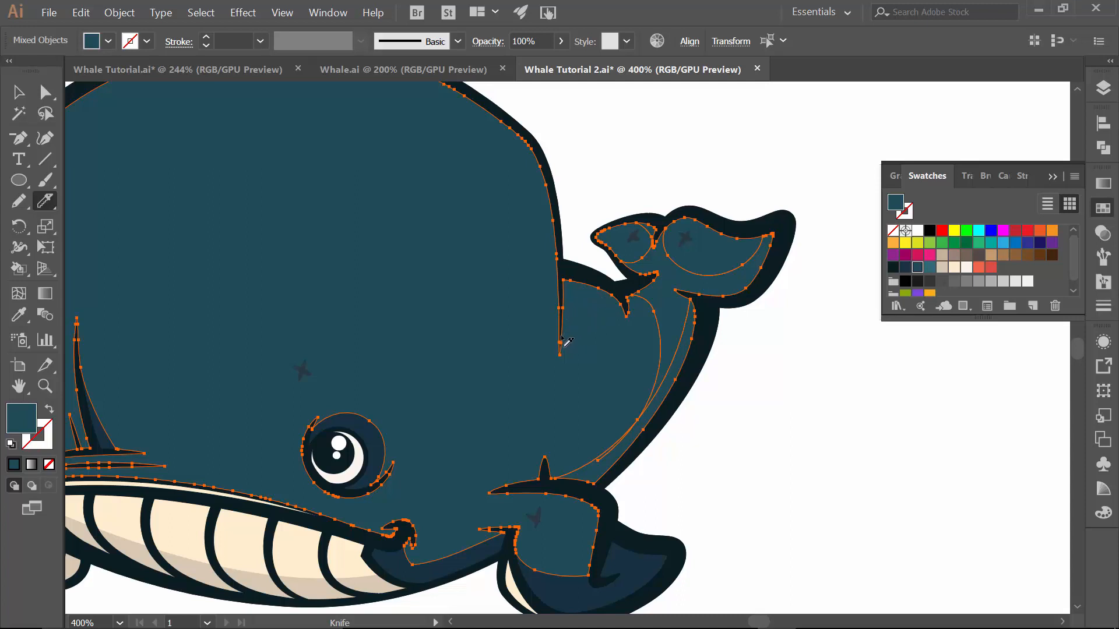
pyautogui.moveTo(572, 322); pyautogui.dragTo(623, 298)
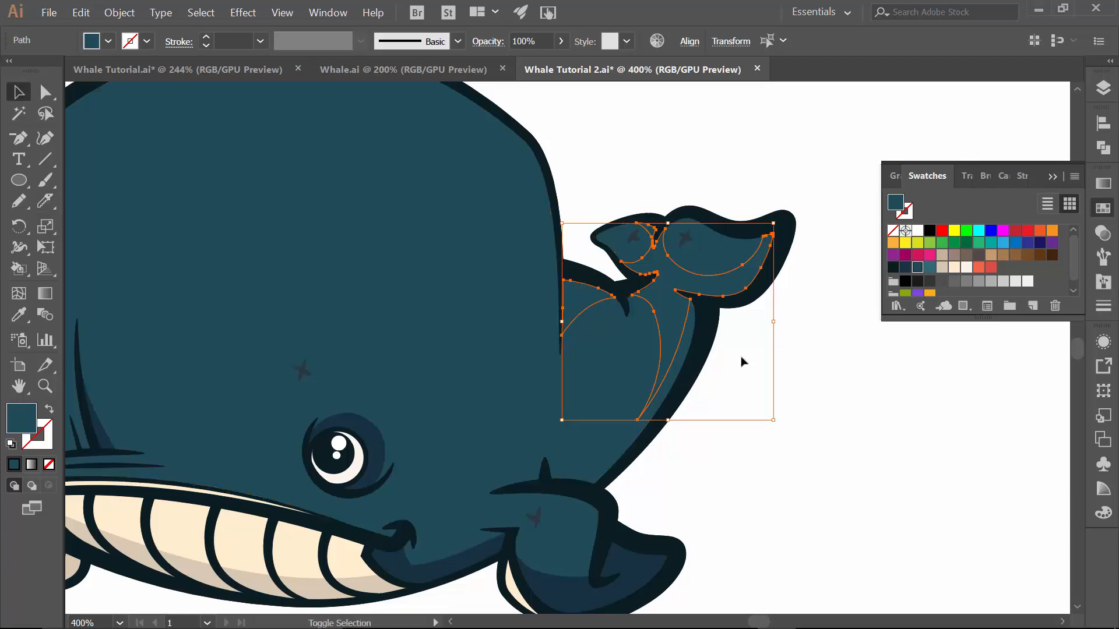
# Fill the cut tail, fluke and back pieces with dark navy and merge them with Pathfinder Unite
pyautogui.keyDown('shift'); pyautogui.click(686, 341); pyautogui.keyUp('shift')
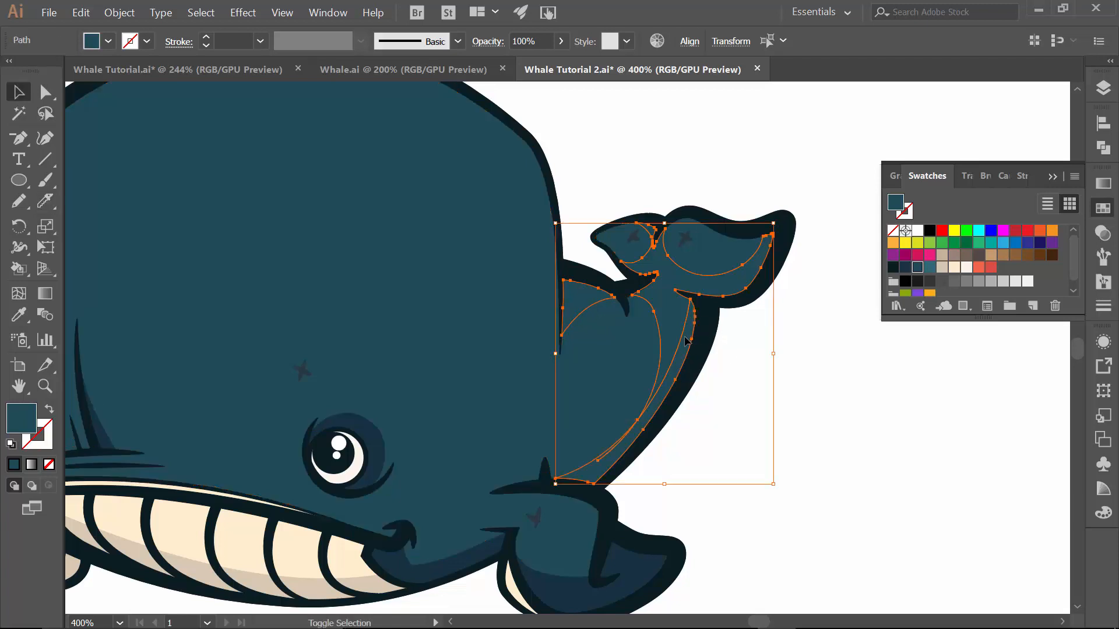
pyautogui.click(905, 267)
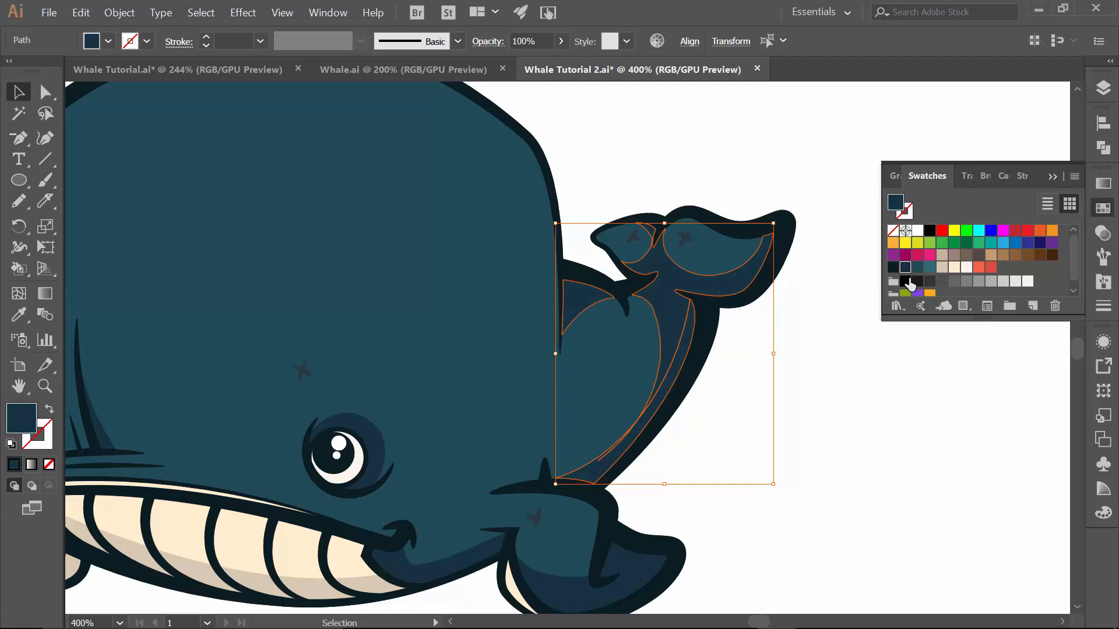
pyautogui.click(1104, 147)
pyautogui.click(899, 165)
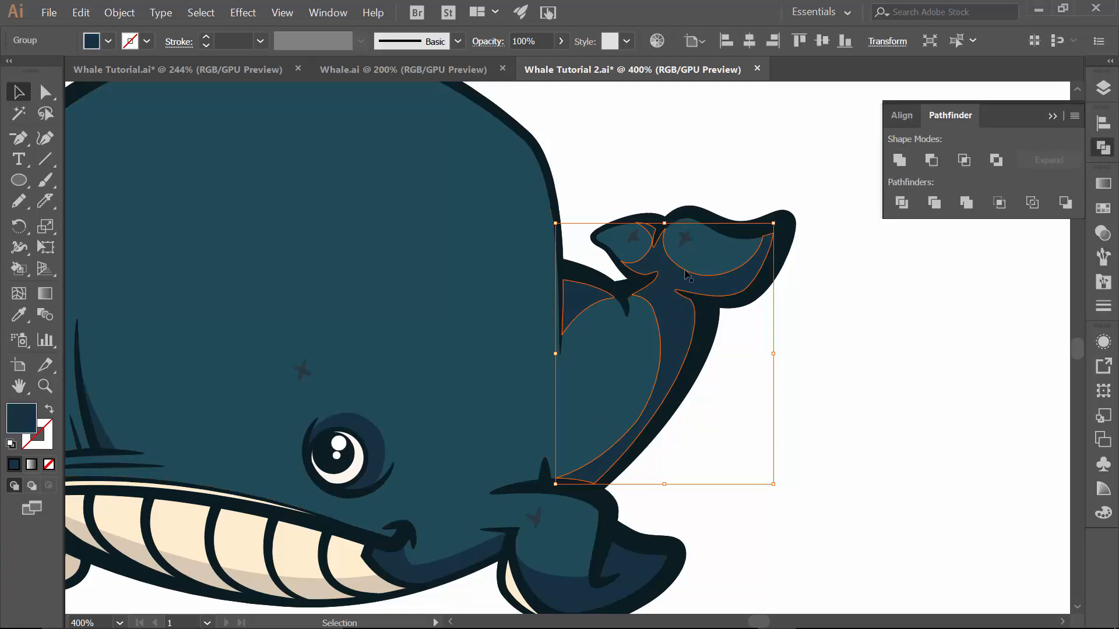
pyautogui.click(831, 402)
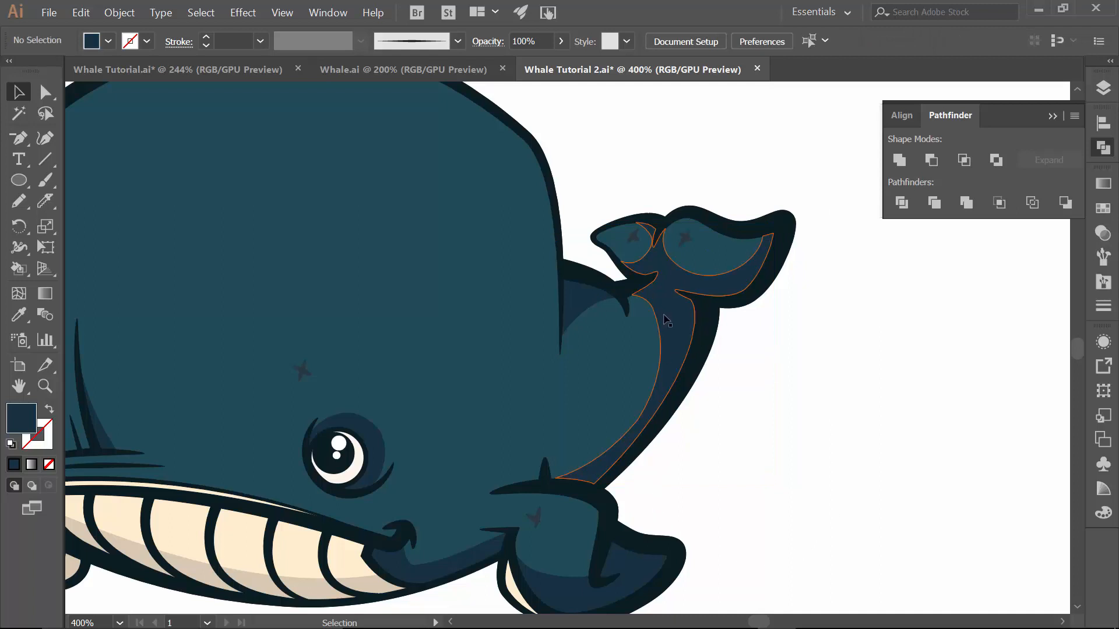
# Draw a straight Pen path across the cream belly panels, from beyond their narrow front end to the mouth corner
pyautogui.press('space')
pyautogui.moveTo(703, 468)
pyautogui.mouseDown()
pyautogui.moveTo(834, 403)
pyautogui.moveTo(879, 472)
pyautogui.moveTo(912, 490)
pyautogui.mouseUp()
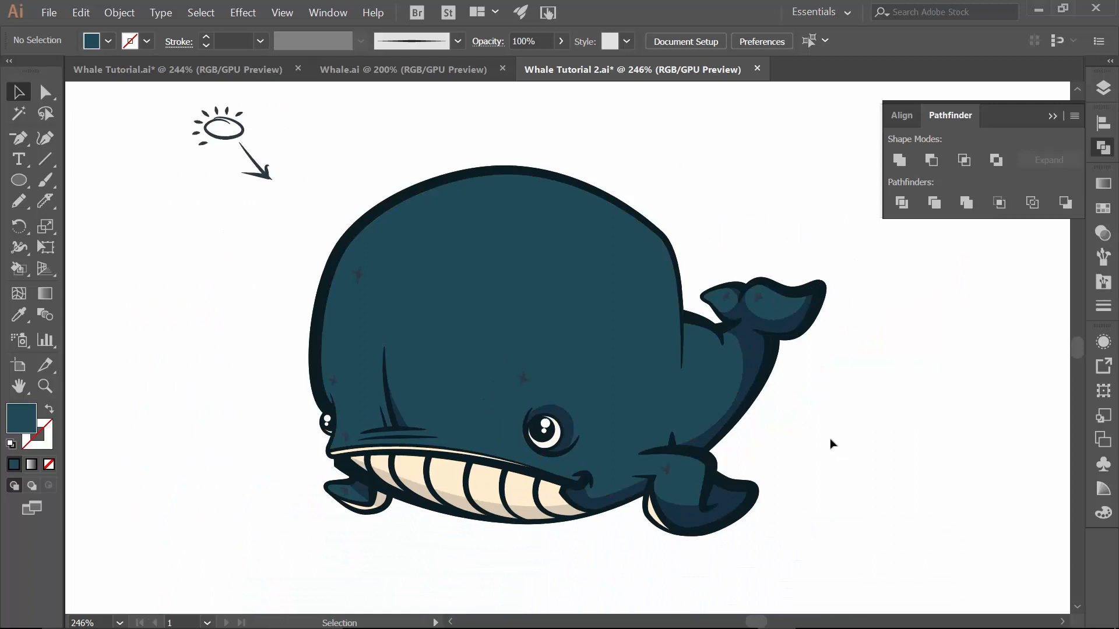
pyautogui.press('z')
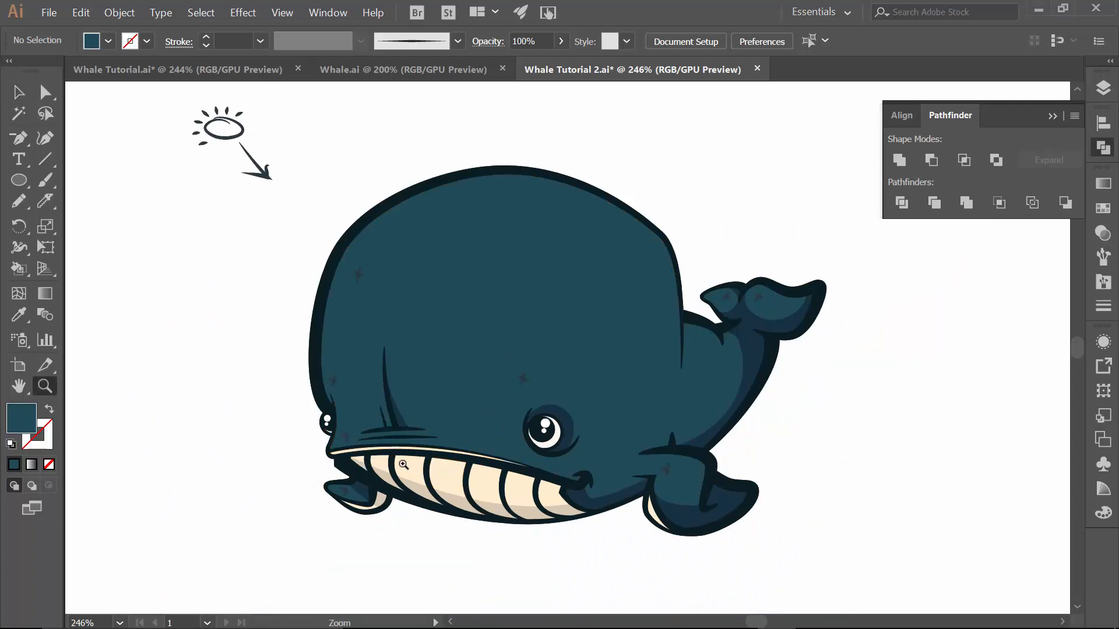
pyautogui.moveTo(403, 465); pyautogui.dragTo(613, 393)
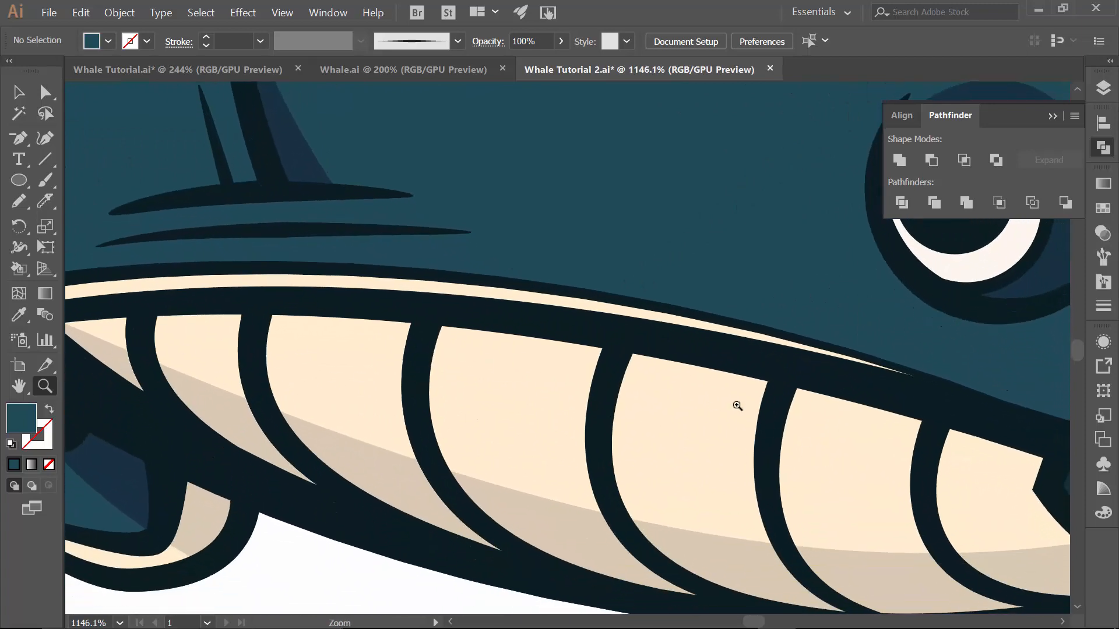
pyautogui.hotkey('ctrl', '-')
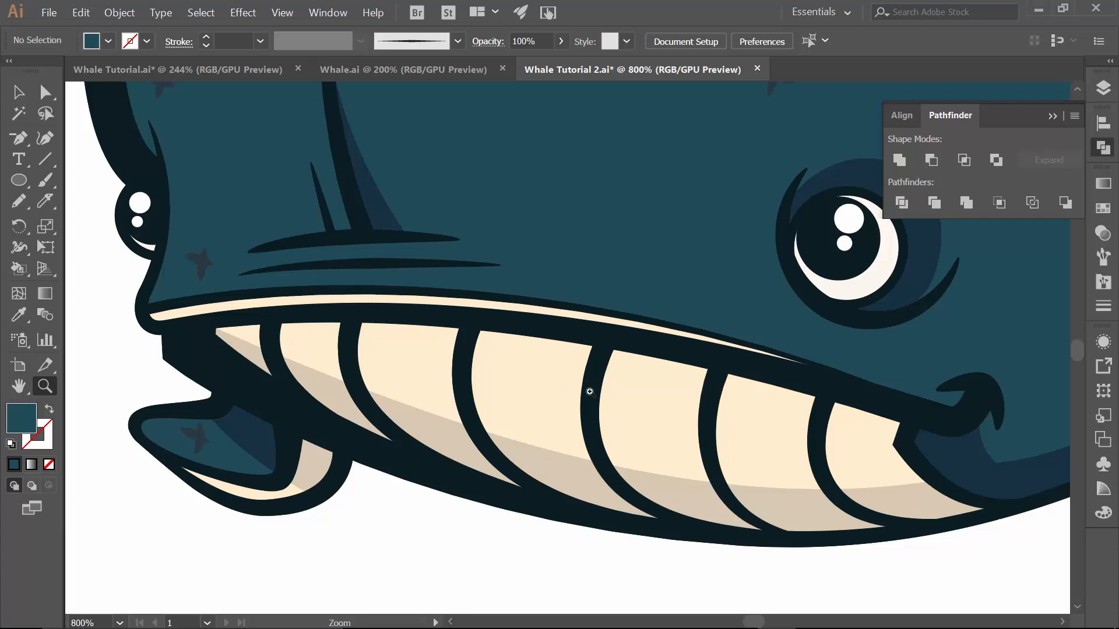
pyautogui.press('v')
pyautogui.click(535, 370)
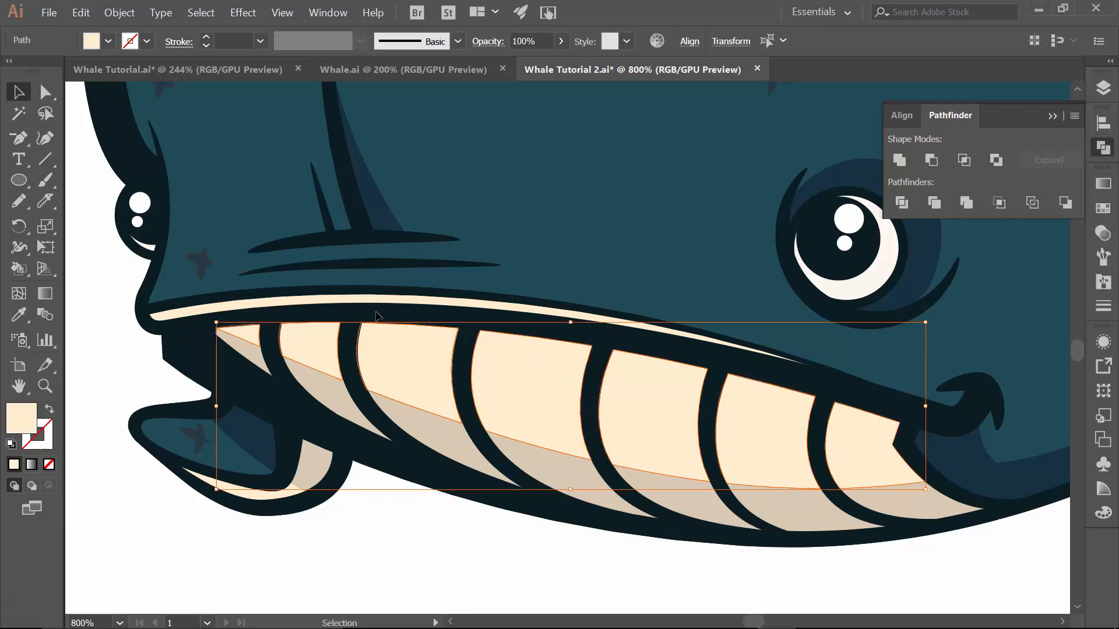
pyautogui.click(19, 139)
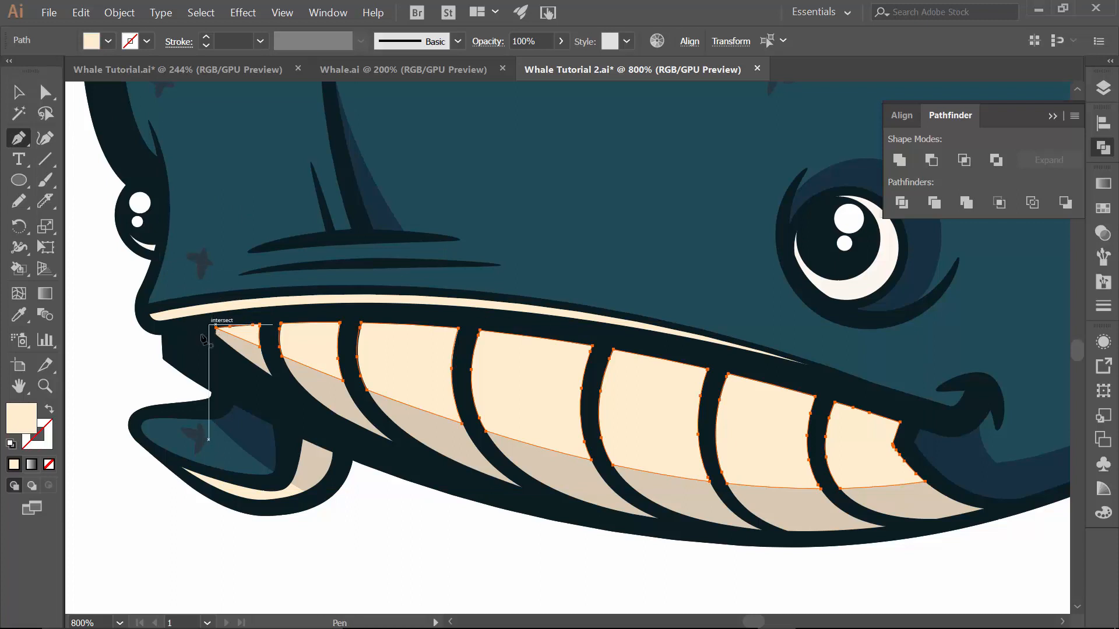
pyautogui.click(187, 335)
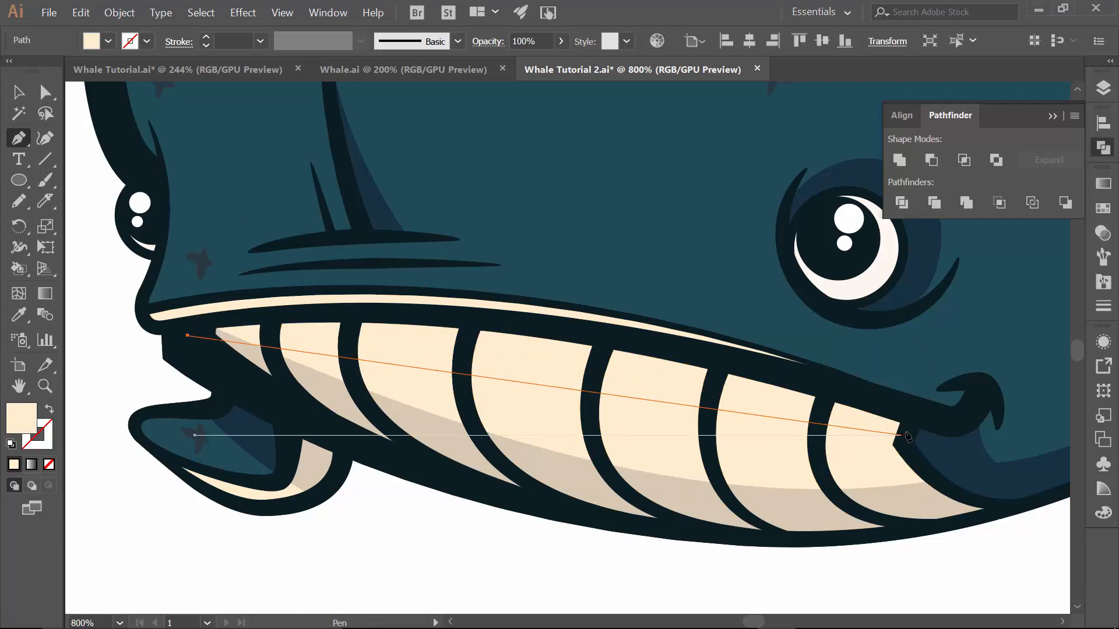
pyautogui.click(905, 434)
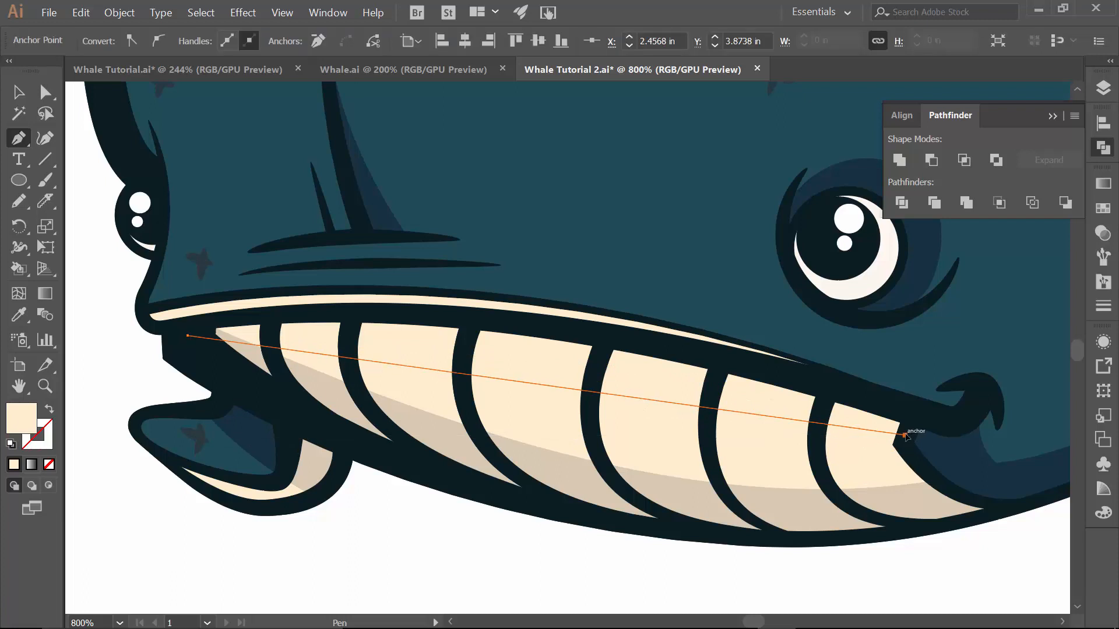
# Remove the path's fill and bend it with the Anchor Point tool into a curve parallel to the whale's upper lip
pyautogui.hotkey('shift', 'c')
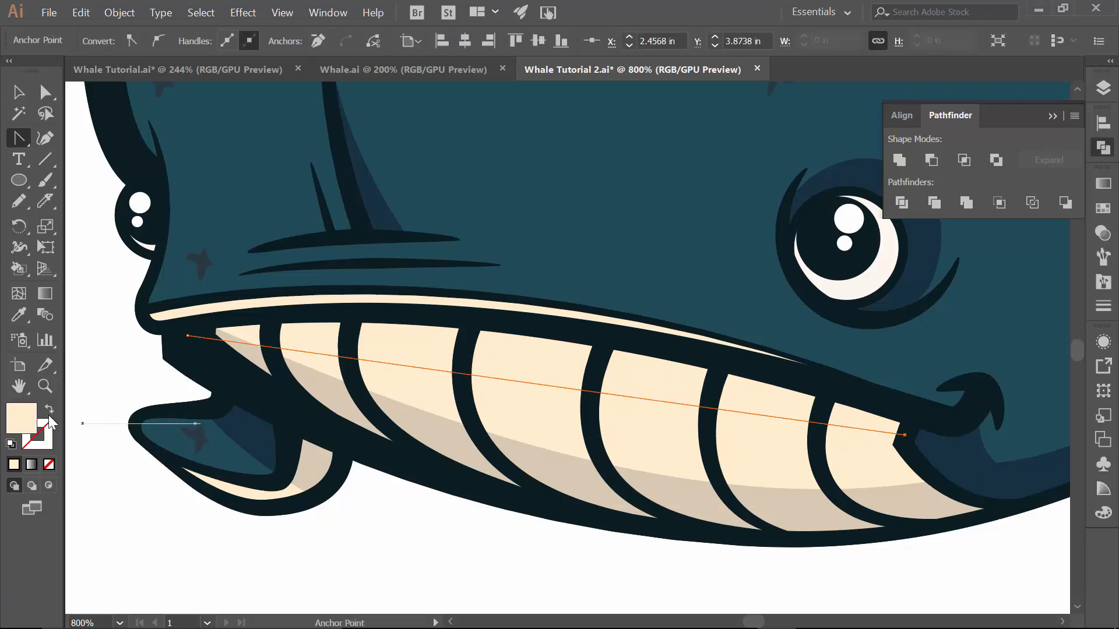
pyautogui.click(49, 464)
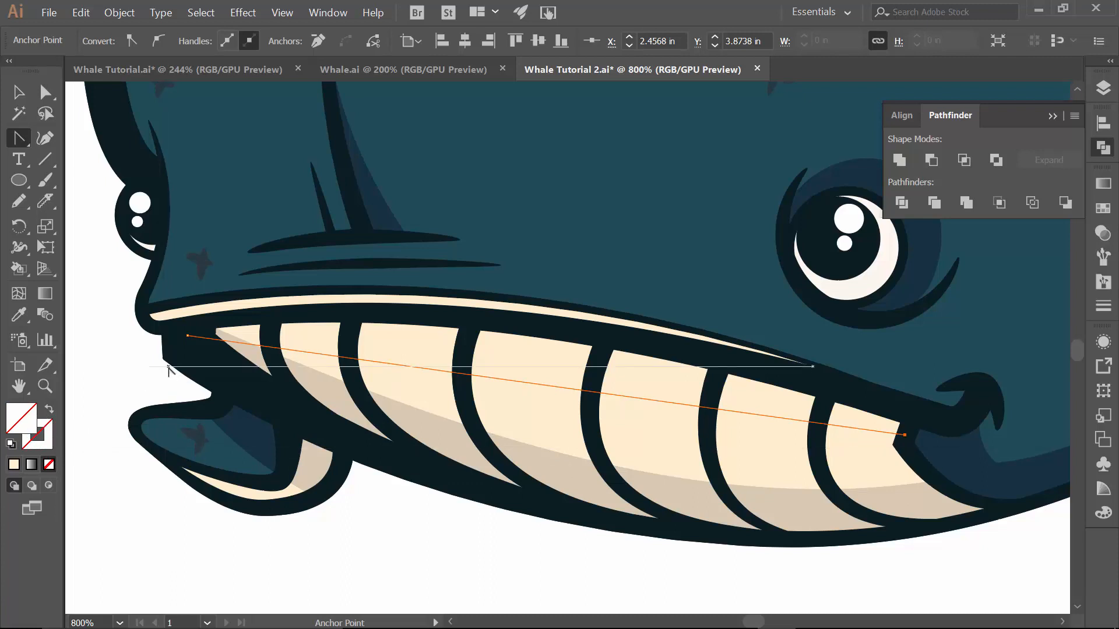
pyautogui.moveTo(188, 335); pyautogui.dragTo(614, 319)
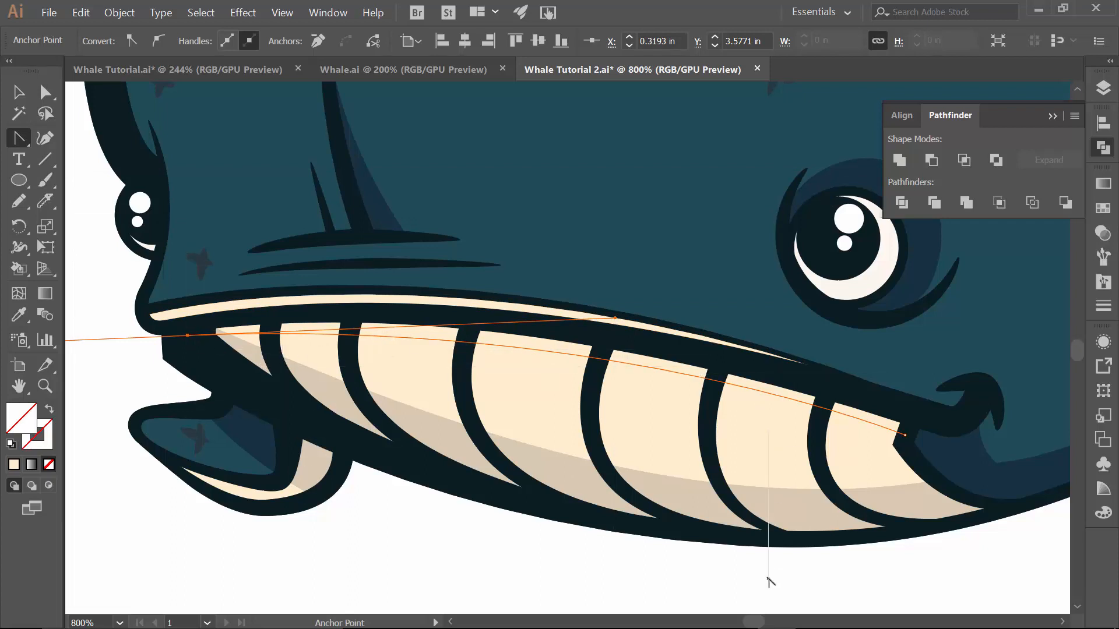
# Select the curved path together with all light cream belly panels and split them with Pathfinder Divide
pyautogui.press('v')
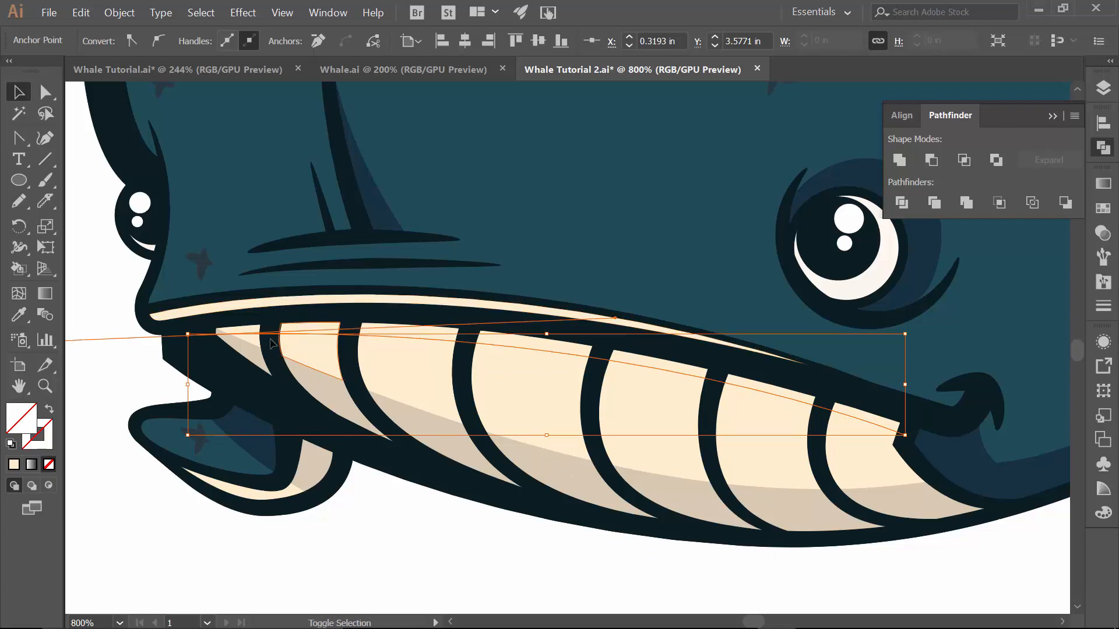
pyautogui.click(252, 339)
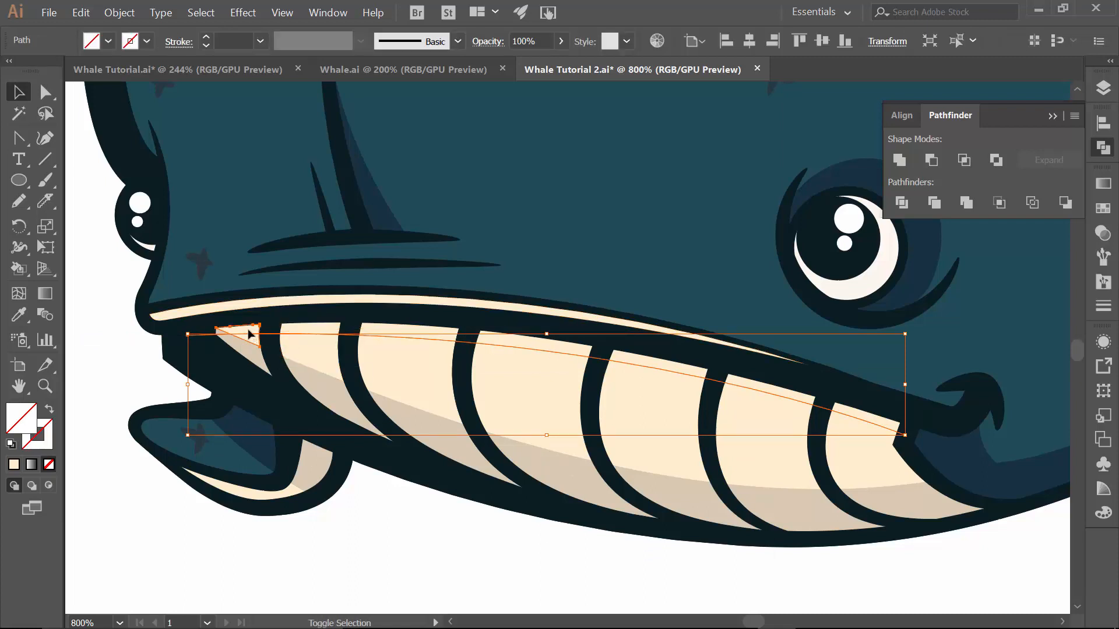
pyautogui.keyDown('shift'); pyautogui.click(252, 336); pyautogui.keyUp('shift')
pyautogui.keyDown('shift'); pyautogui.click(414, 385); pyautogui.keyUp('shift')
pyautogui.keyDown('shift'); pyautogui.click(507, 395); pyautogui.keyUp('shift')
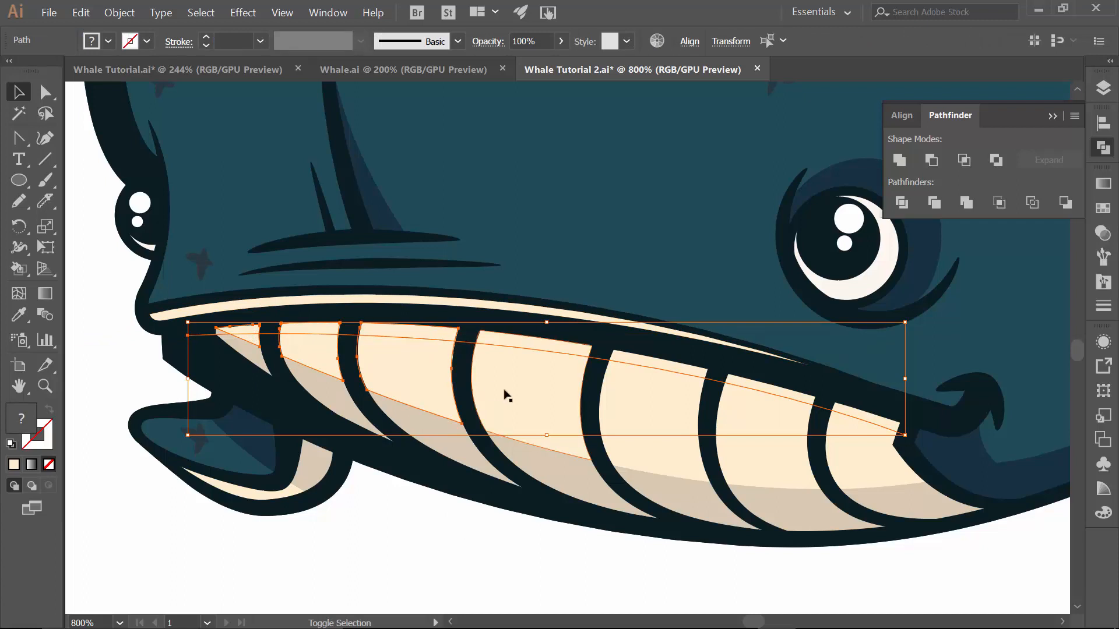
pyautogui.keyDown('shift'); pyautogui.click(671, 413); pyautogui.keyUp('shift')
pyautogui.keyDown('shift'); pyautogui.click(732, 432); pyautogui.keyUp('shift')
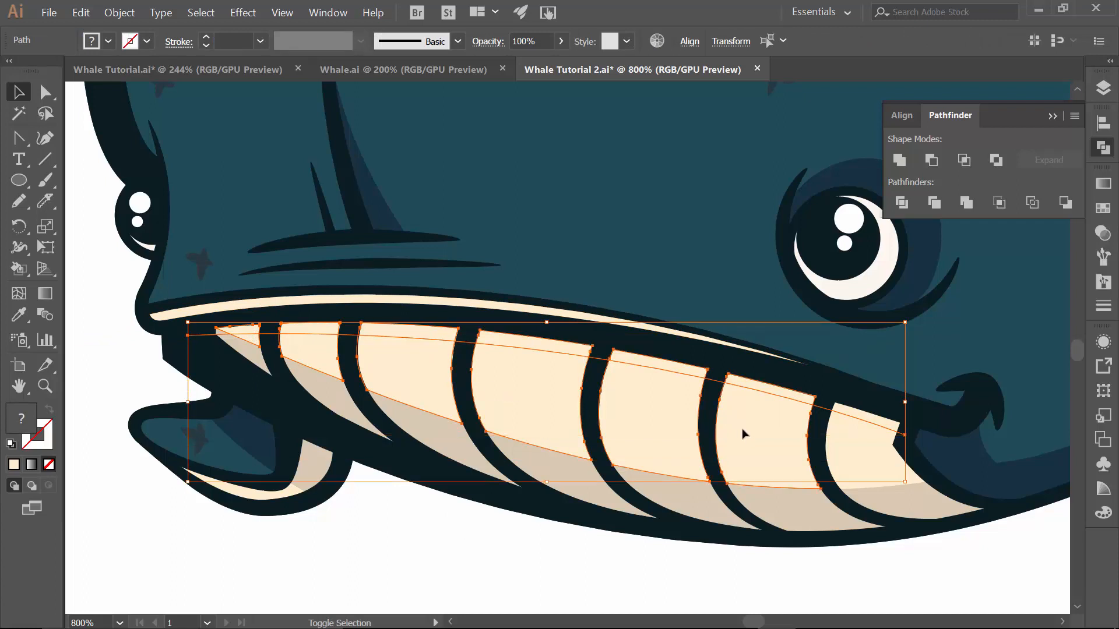
pyautogui.keyDown('shift'); pyautogui.click(854, 453); pyautogui.keyUp('shift')
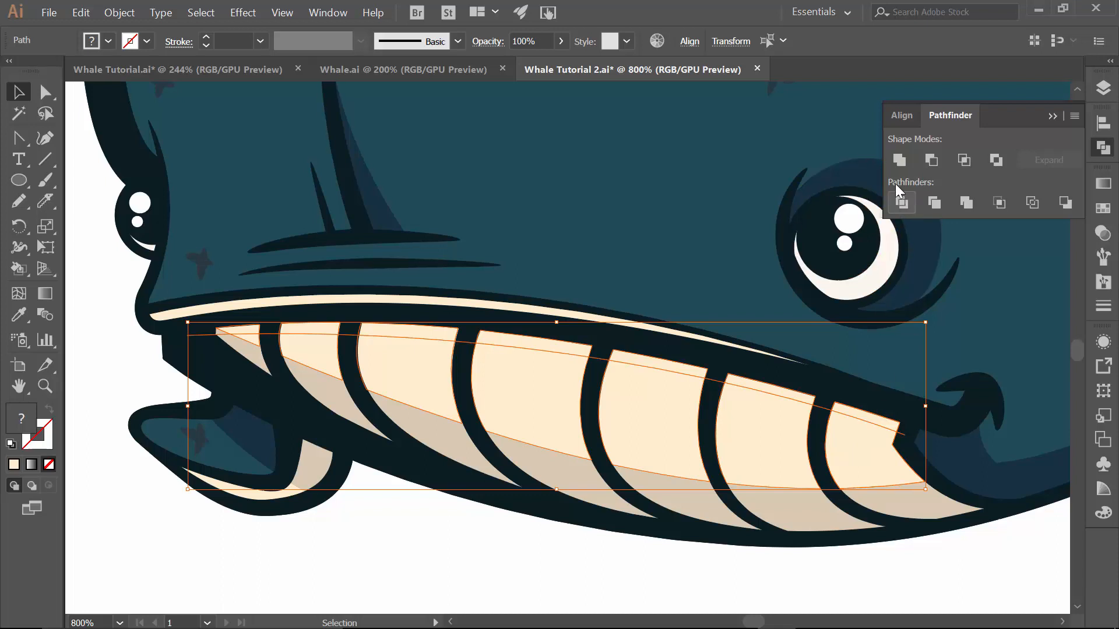
pyautogui.click(902, 204)
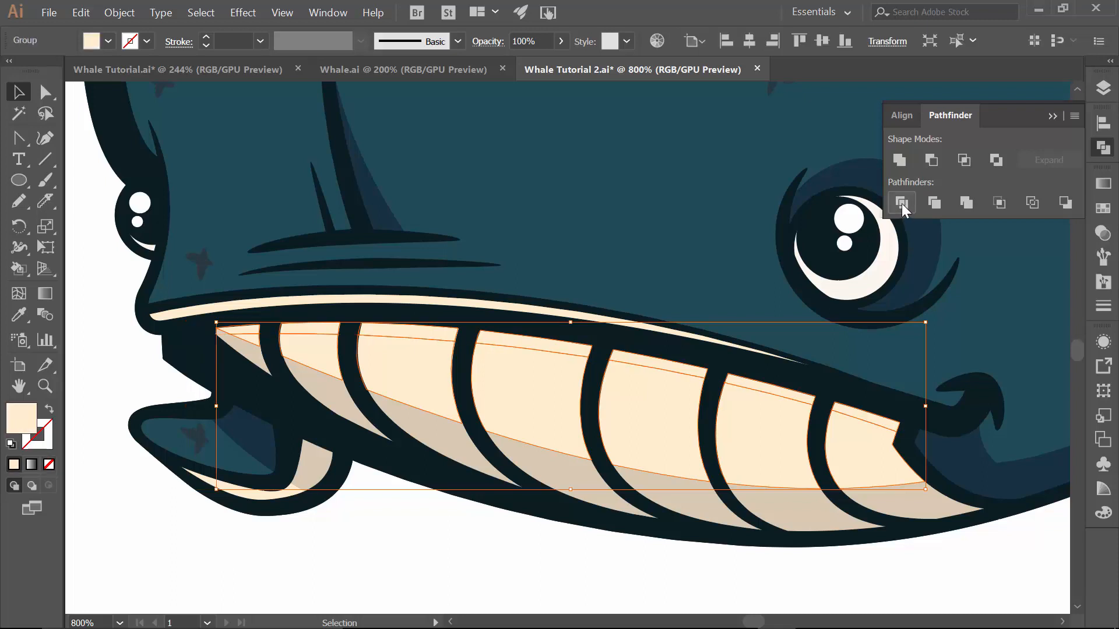
pyautogui.click(361, 583)
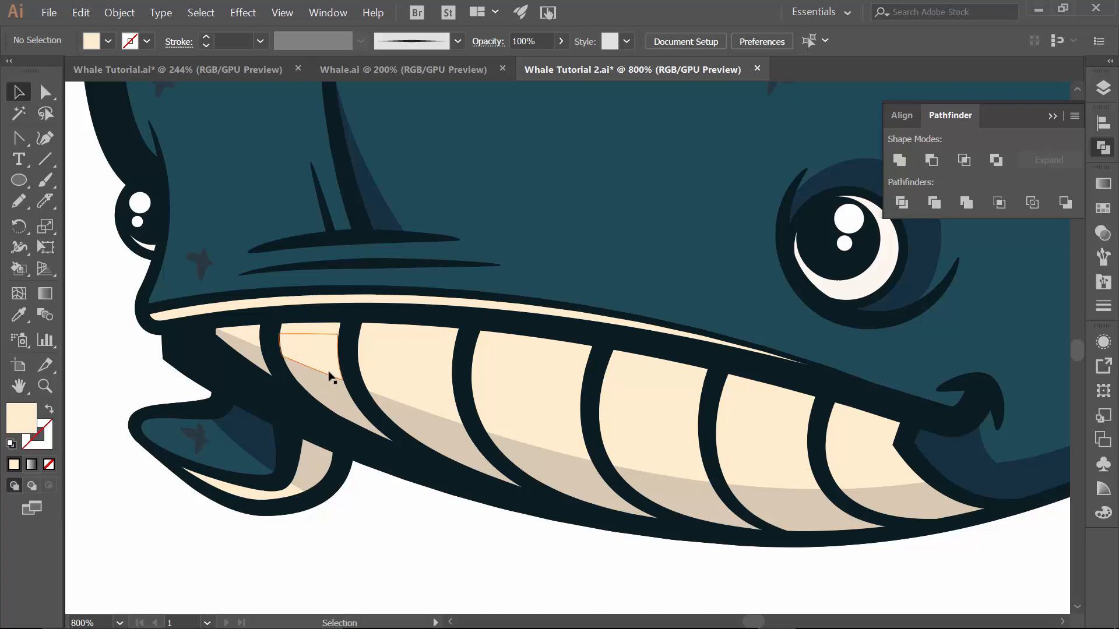
# Ungroup the divided belly pieces and deselect them
pyautogui.click(304, 330)
pyautogui.rightClick(304, 331)
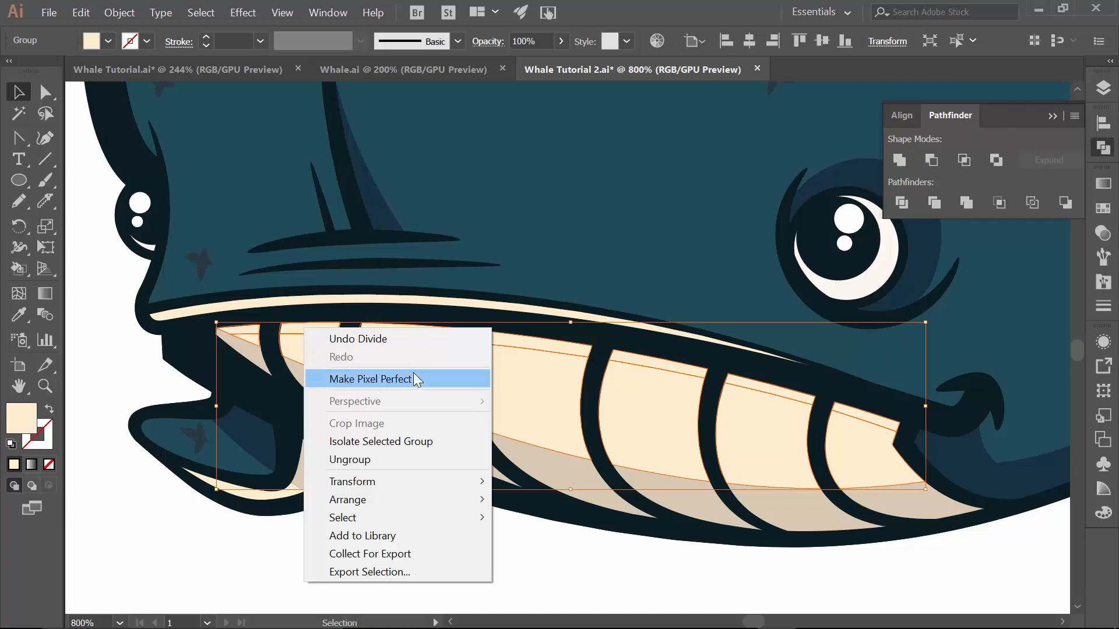
pyautogui.click(344, 461)
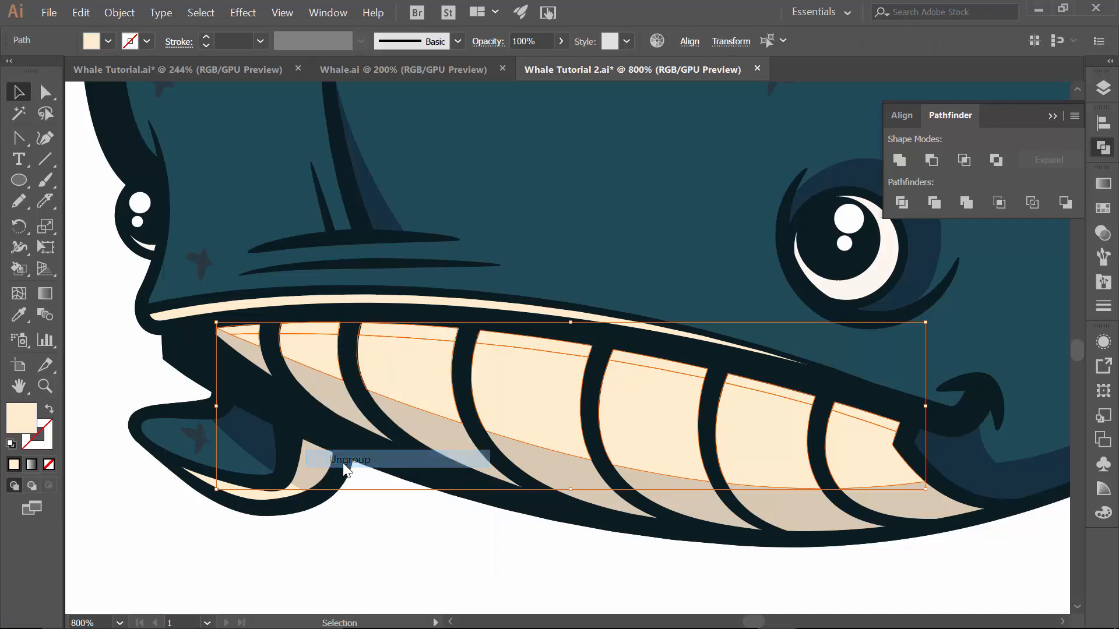
pyautogui.click(370, 586)
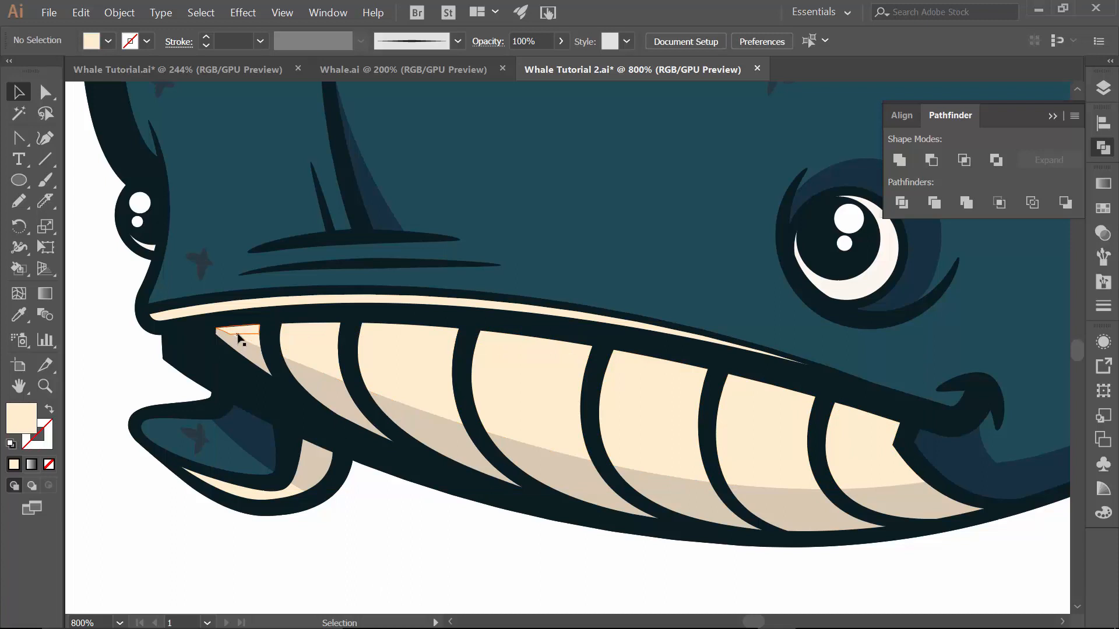
# Select all seven narrow strips along the upper edge of the belly panels and fill them with the darker beige shadow color
pyautogui.click(240, 332)
pyautogui.keyDown('shift'); pyautogui.click(291, 331); pyautogui.keyUp('shift')
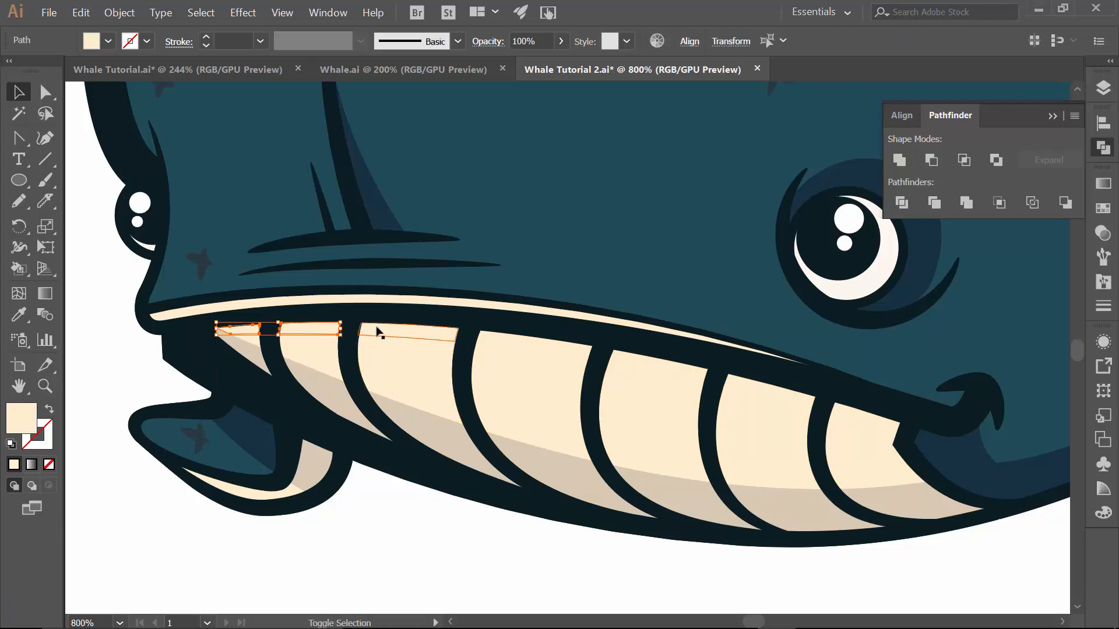
pyautogui.keyDown('shift'); pyautogui.click(378, 332); pyautogui.keyUp('shift')
pyautogui.keyDown('shift'); pyautogui.click(509, 345); pyautogui.keyUp('shift')
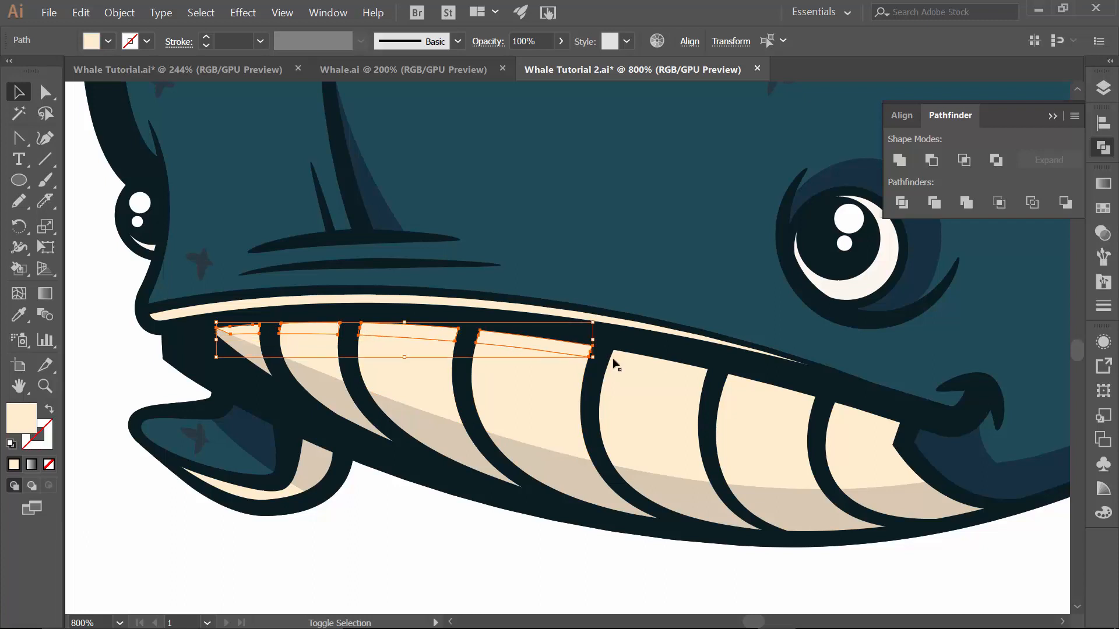
pyautogui.keyDown('shift'); pyautogui.click(634, 365); pyautogui.keyUp('shift')
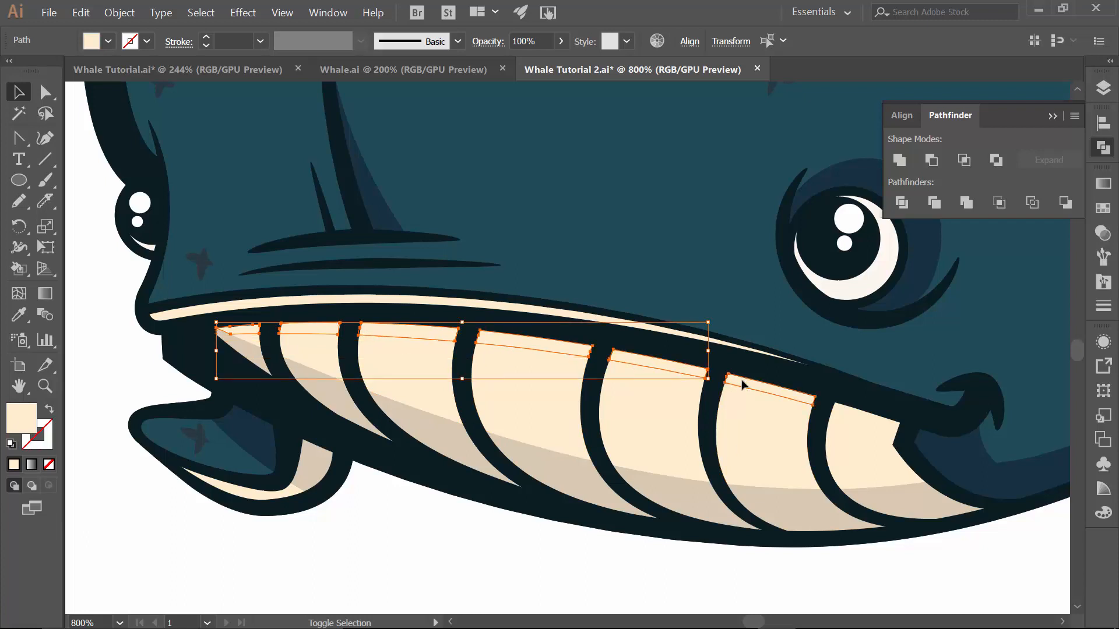
pyautogui.keyDown('shift'); pyautogui.click(742, 385); pyautogui.keyUp('shift')
pyautogui.keyDown('shift'); pyautogui.click(848, 415); pyautogui.keyUp('shift')
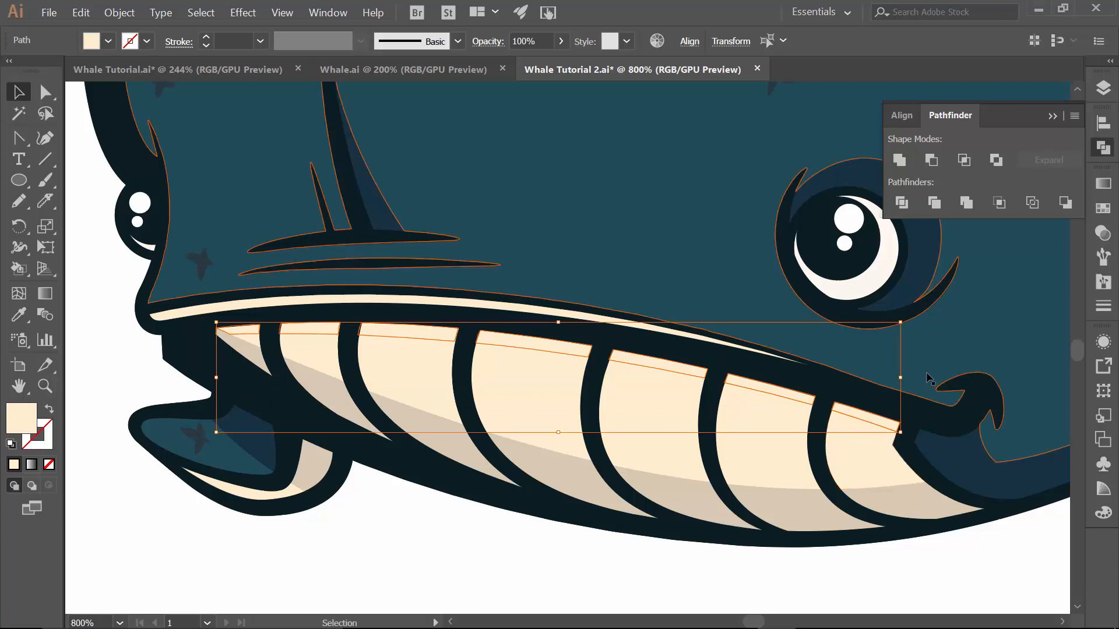
pyautogui.click(109, 42)
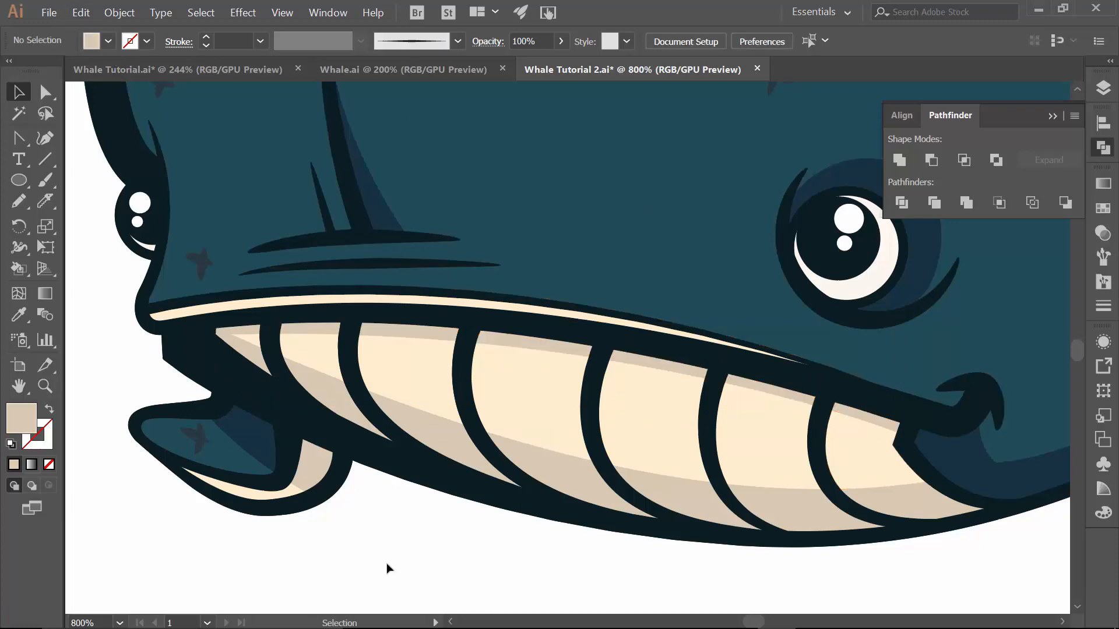
# Select the whale's body and Knife-cut two curved lines from the top of the head down to the near fin
pyautogui.hotkey('ctrl', '0')
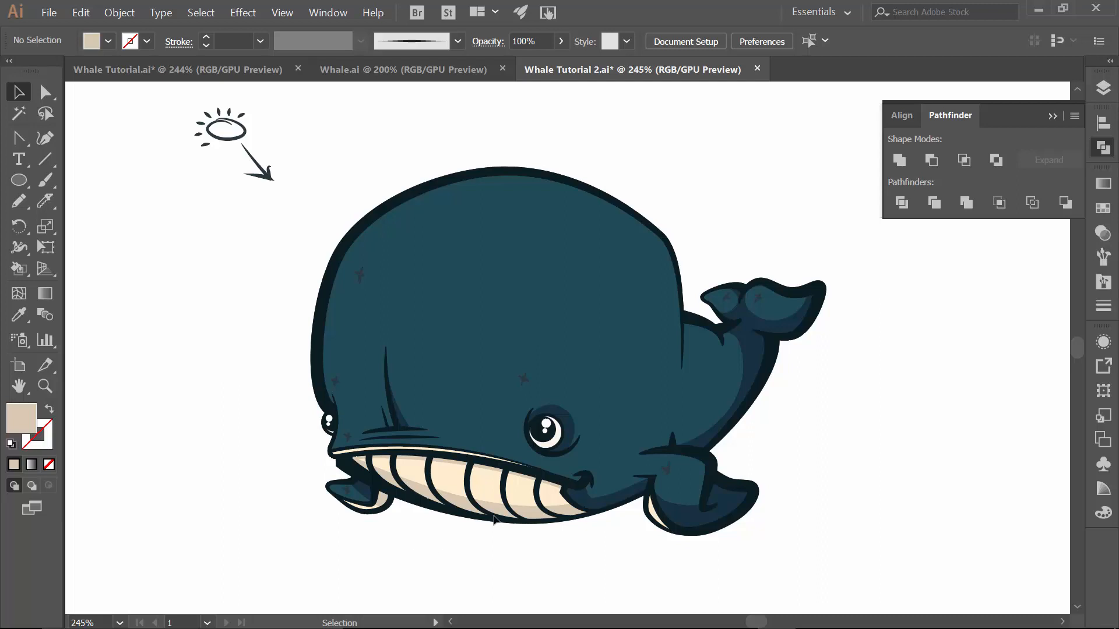
pyautogui.click(642, 269)
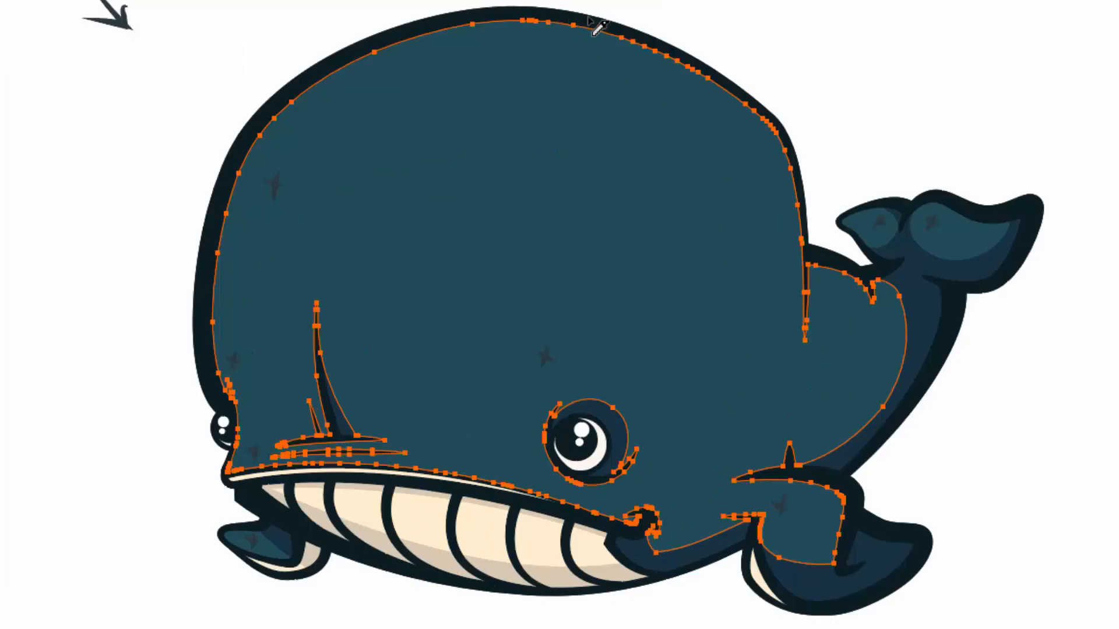
pyautogui.moveTo(563, 3)
pyautogui.mouseDown()
pyautogui.moveTo(646, 51)
pyautogui.moveTo(696, 134)
pyautogui.moveTo(727, 244)
pyautogui.moveTo(747, 470)
pyautogui.mouseUp()
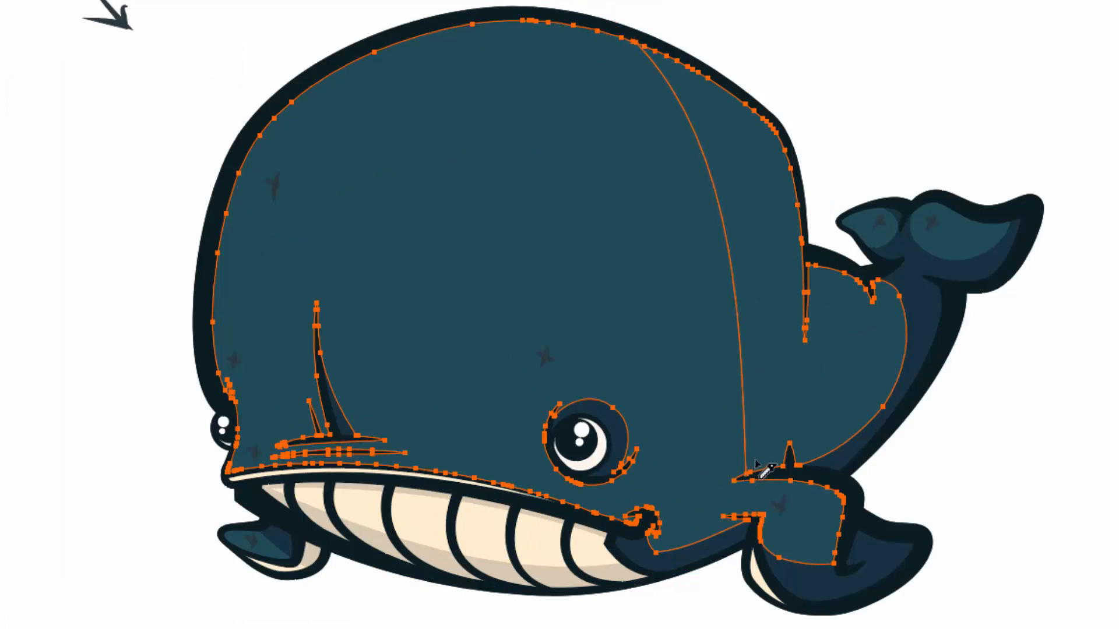
pyautogui.moveTo(686, 29)
pyautogui.mouseDown()
pyautogui.moveTo(768, 199)
pyautogui.moveTo(797, 374)
pyautogui.moveTo(805, 475)
pyautogui.mouseUp()
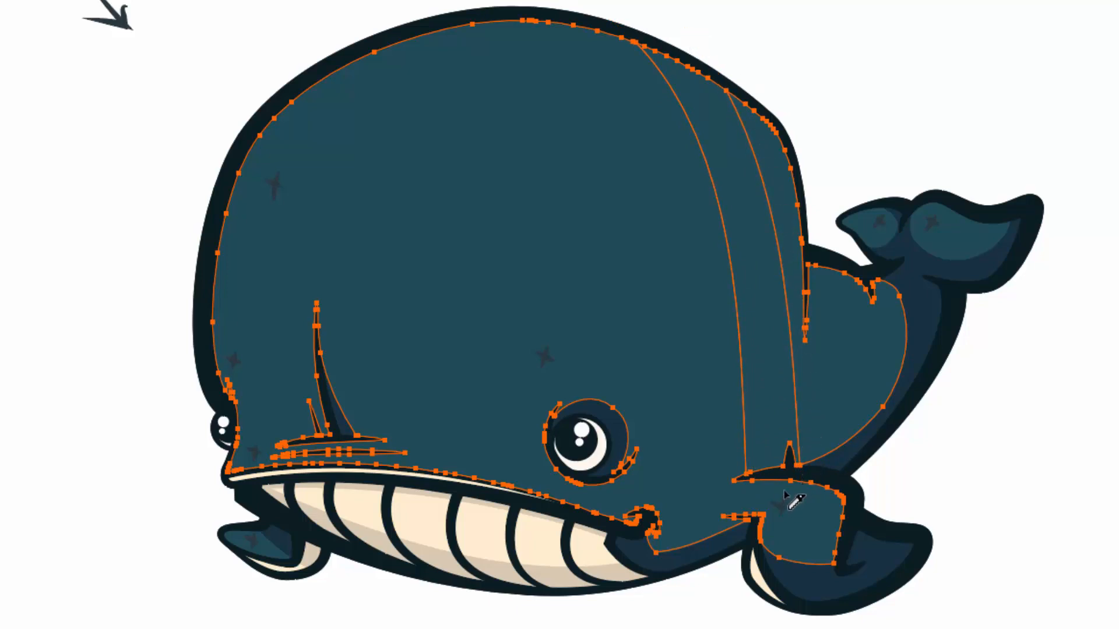
# Fill the cut band between the two curved lines on the rear of the head with dark navy
pyautogui.press('v')
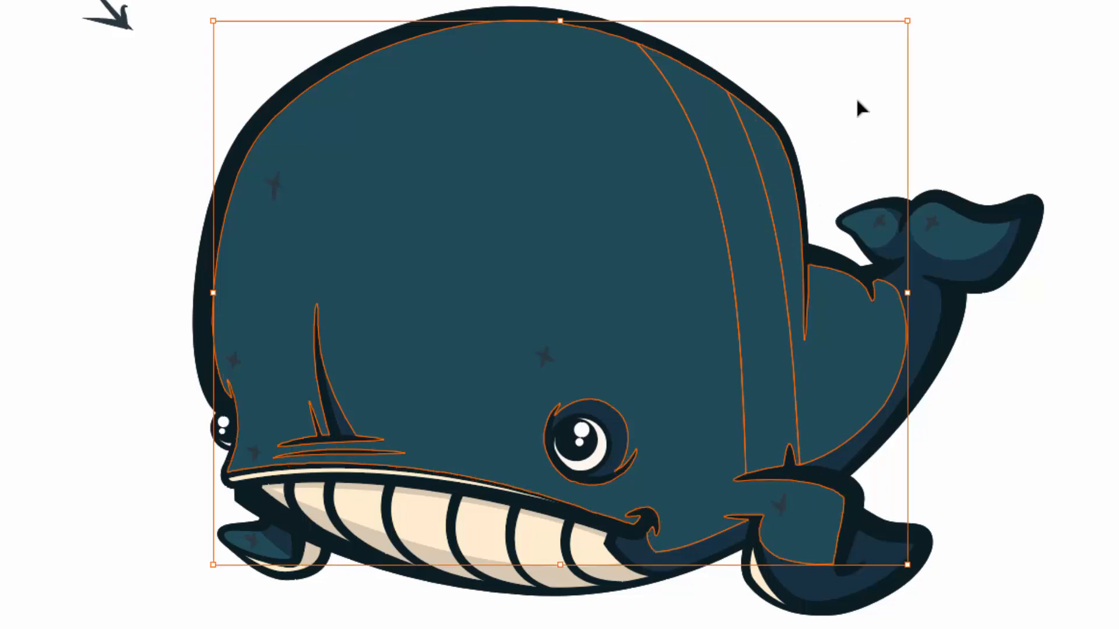
pyautogui.click(750, 150)
pyautogui.click(724, 168)
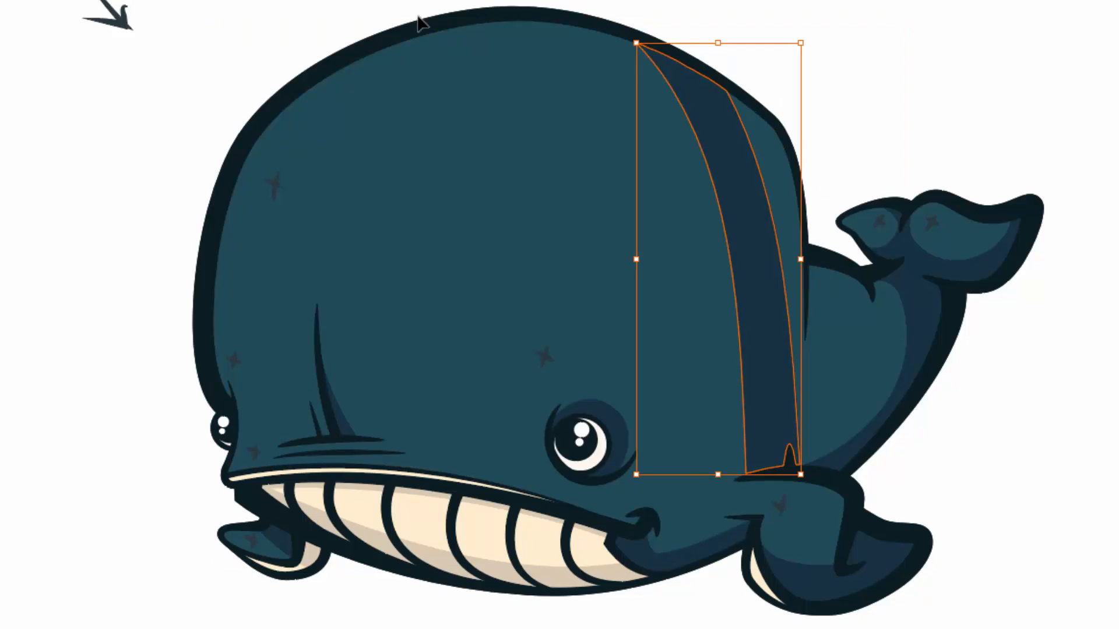
pyautogui.click(865, 11)
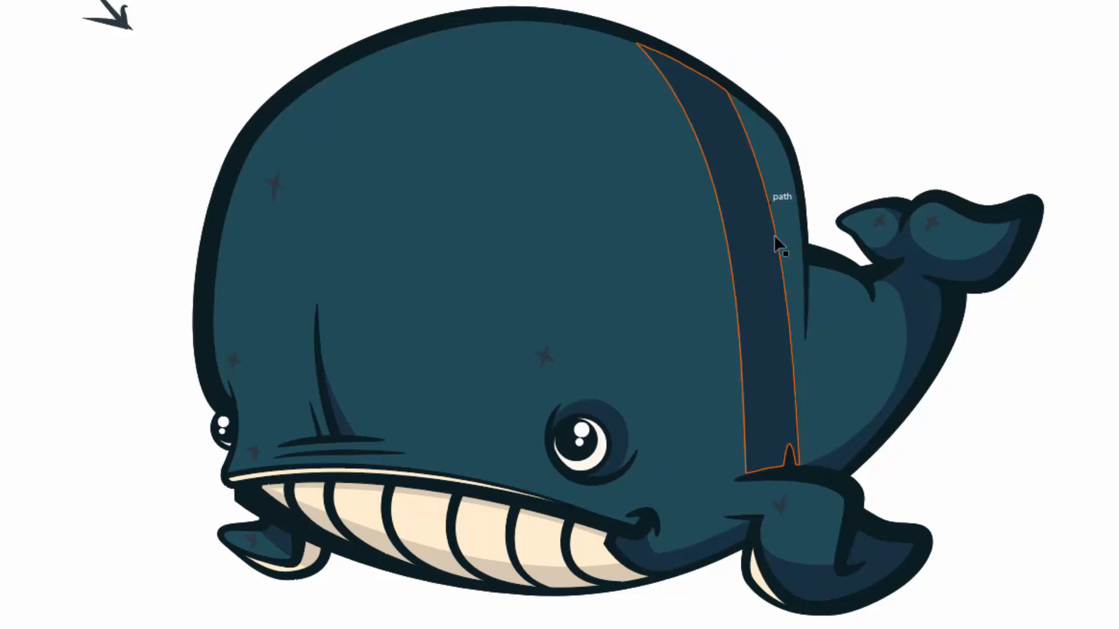
# Nudge the navy band on the head up slightly and bow its rear edge outward with the upper curve handle
pyautogui.press('a')
pyautogui.click(750, 266)
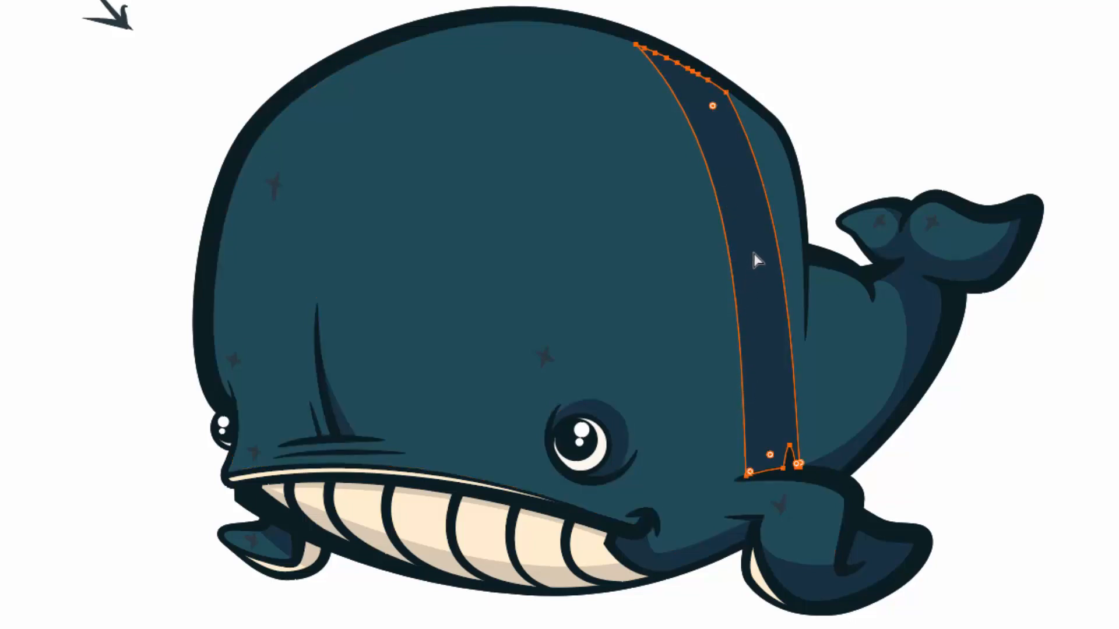
pyautogui.press('v')
pyautogui.press('Up')
pyautogui.press('a')
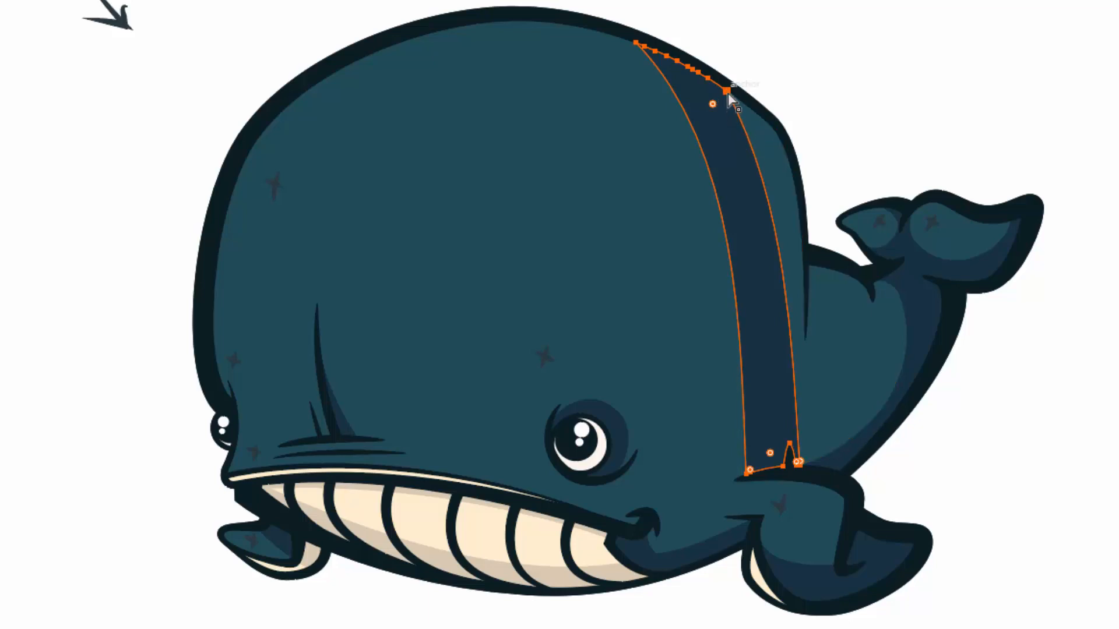
pyautogui.moveTo(728, 91); pyautogui.dragTo(788, 202)
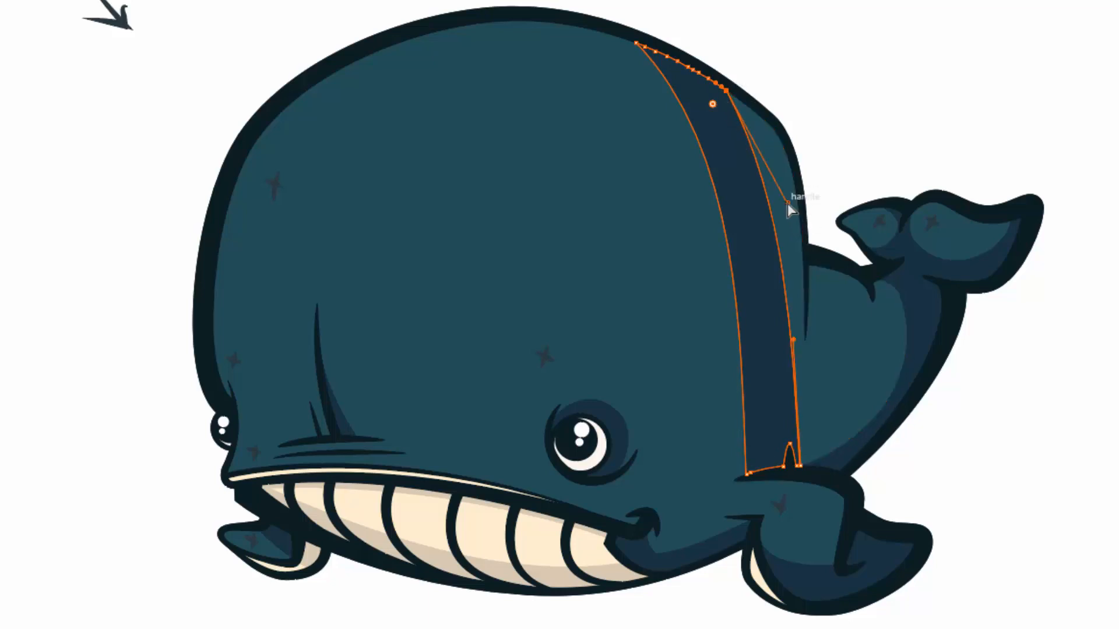
pyautogui.hotkey('ctrl', 'space')
pyautogui.moveTo(765, 160); pyautogui.dragTo(972, 354)
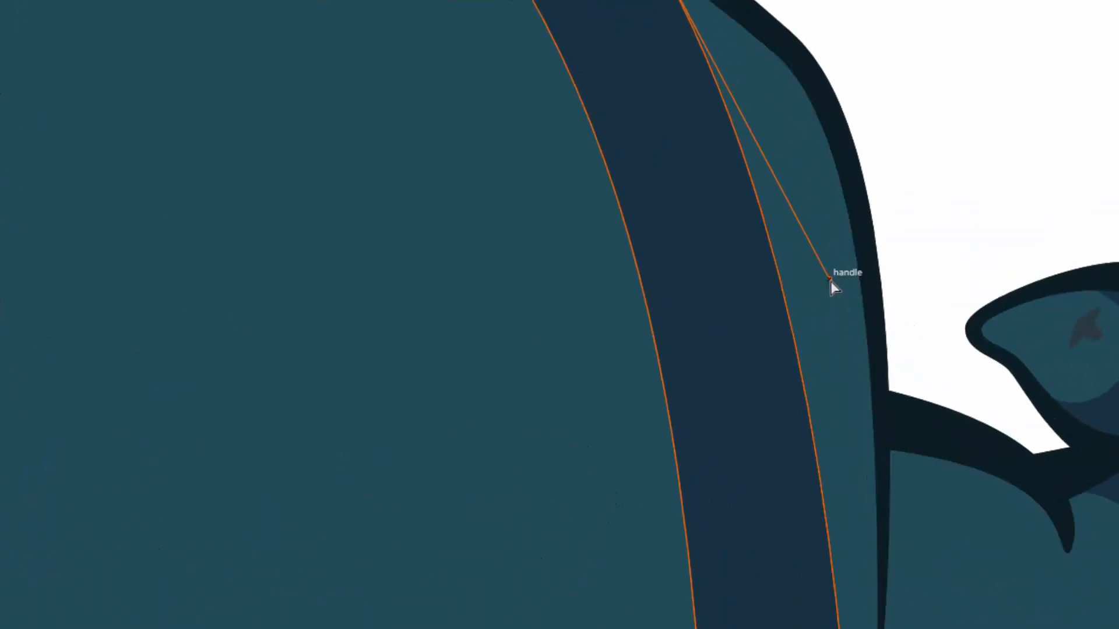
pyautogui.moveTo(832, 279); pyautogui.dragTo(895, 285)
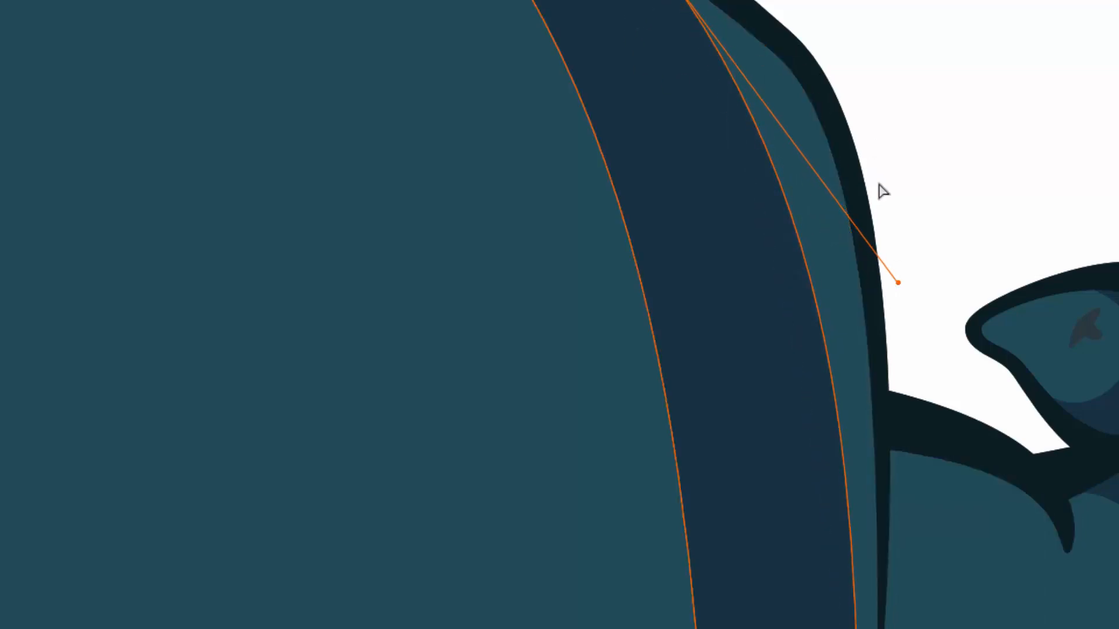
# Reshape the front edge of the navy band into a smooth curve by adjusting its lower and upper handles
pyautogui.moveTo(926, 213); pyautogui.dragTo(897, 0)
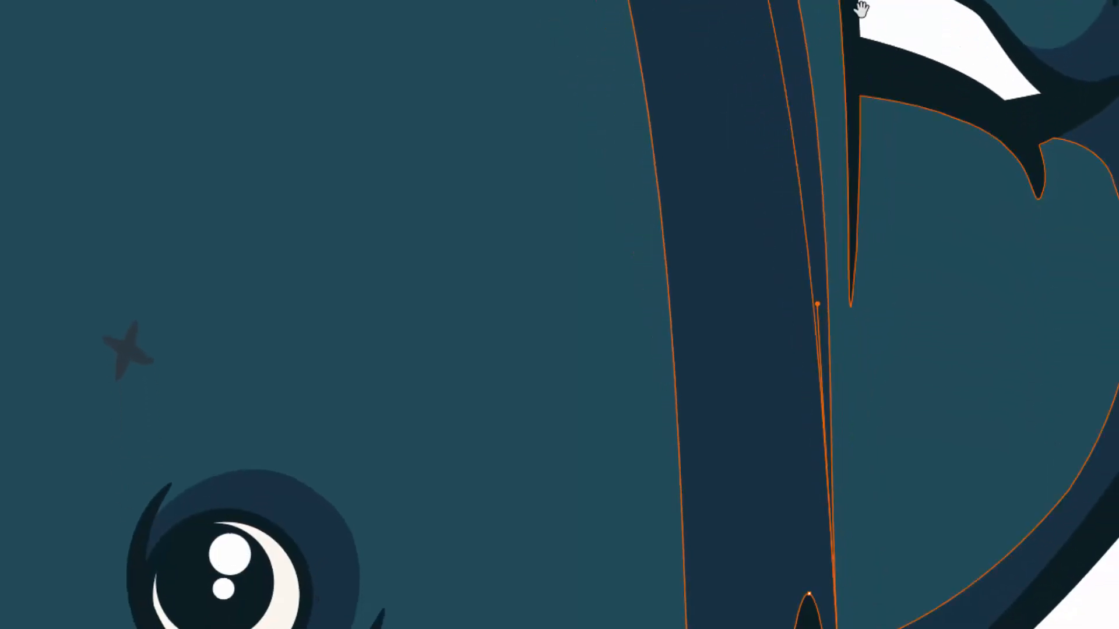
pyautogui.click(666, 362)
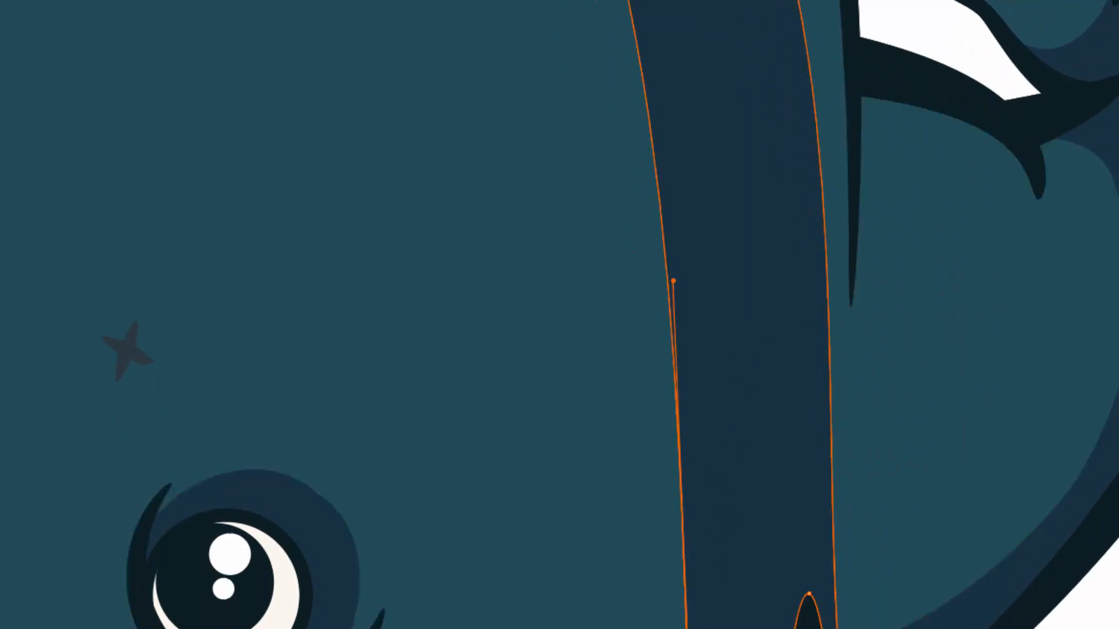
pyautogui.moveTo(673, 282); pyautogui.dragTo(679, 232)
pyautogui.moveTo(683, 149); pyautogui.dragTo(675, 449)
pyautogui.moveTo(692, 217); pyautogui.dragTo(704, 206)
pyautogui.moveTo(747, 352); pyautogui.dragTo(769, 110)
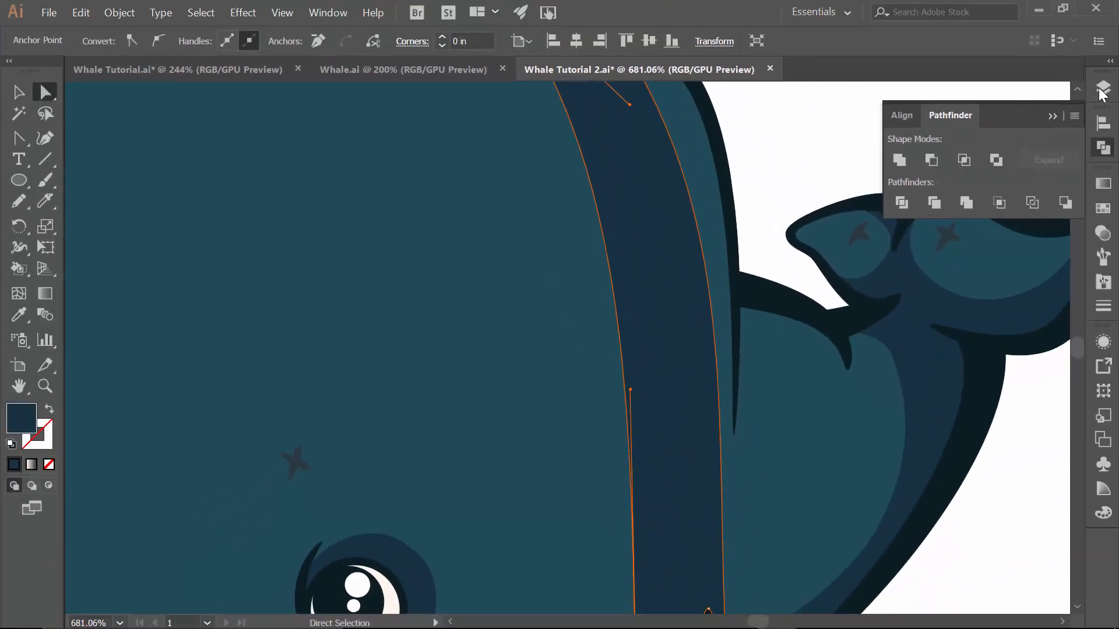
# Hide the FLAT COLOR layer to check for gaps along the front edge of the navy band
pyautogui.click(1102, 89)
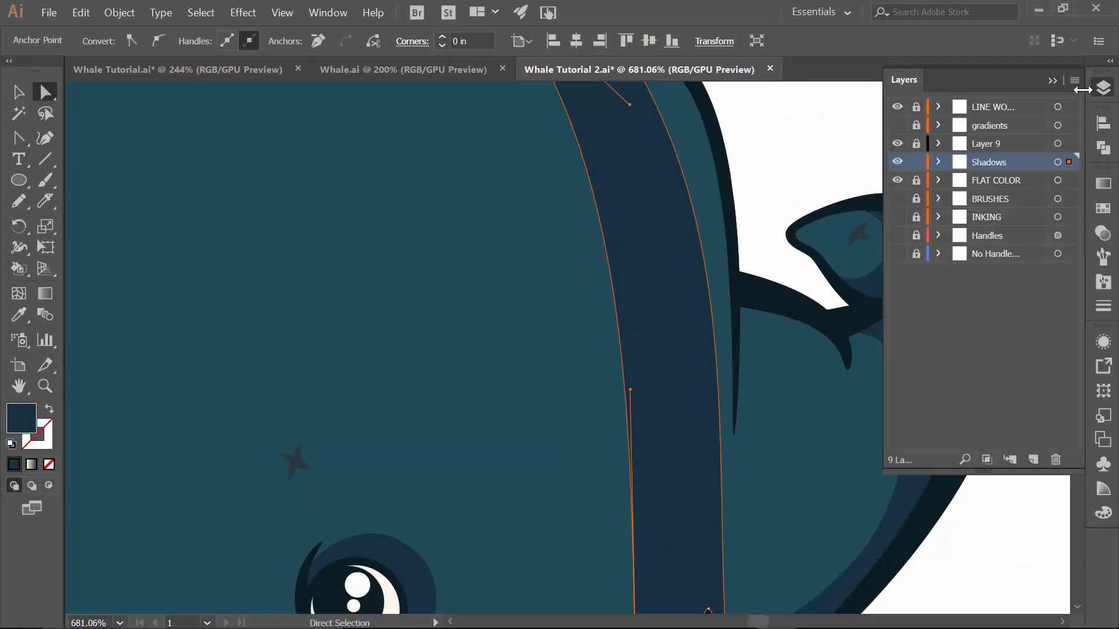
pyautogui.click(898, 181)
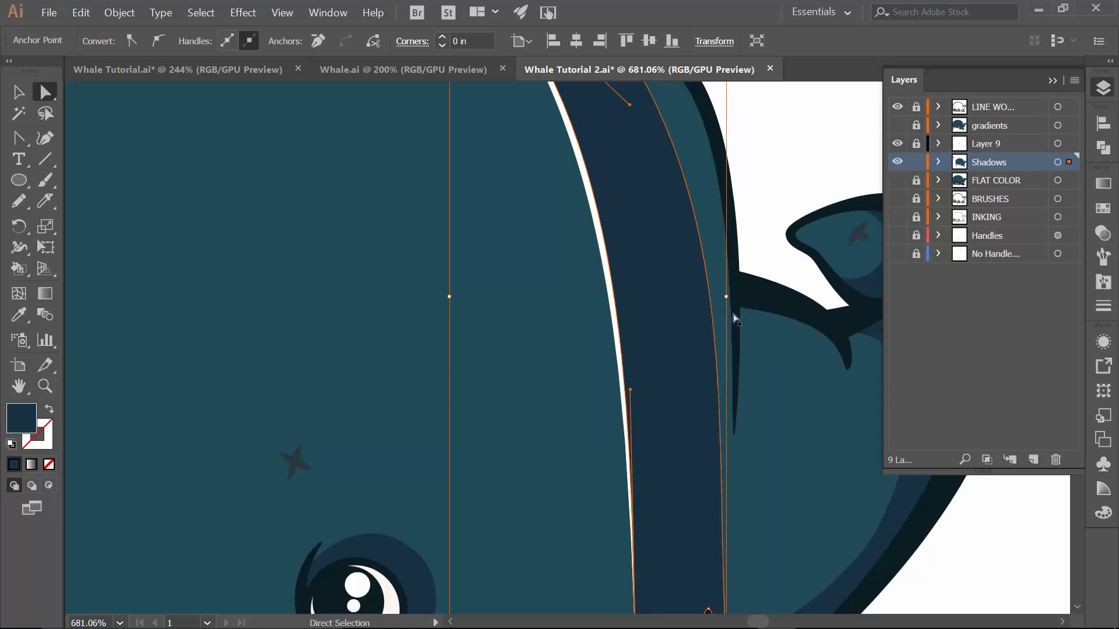
pyautogui.hotkey('ctrl', '-')
pyautogui.hotkey('ctrl', '-')
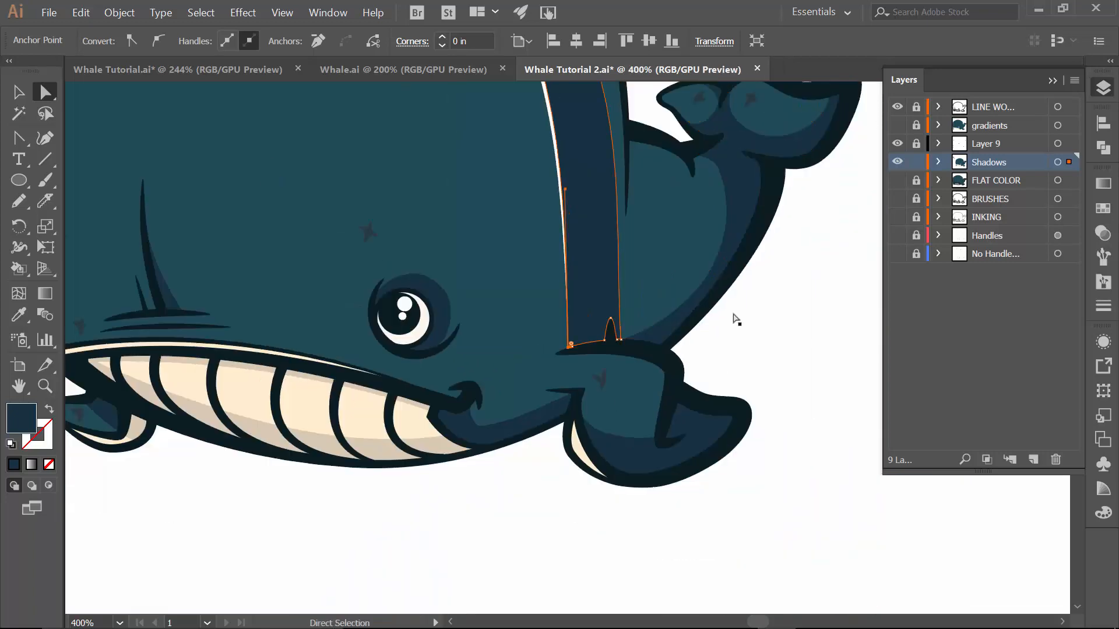
pyautogui.hotkey('ctrl', '0')
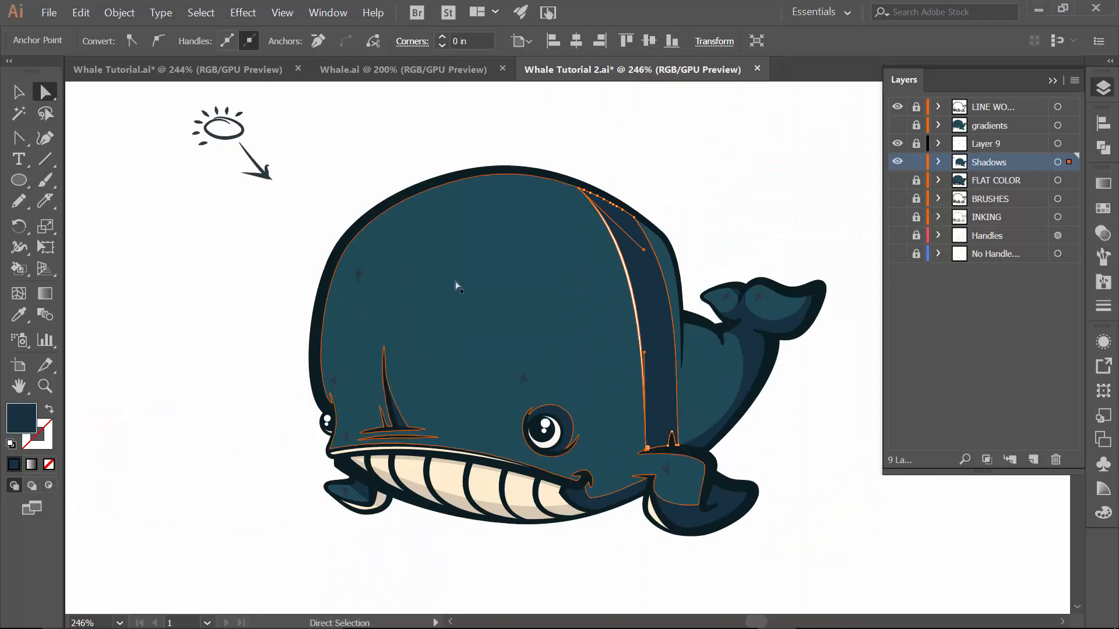
# Select the head shape and Knife-cut a curved line across its upper front for a trial highlight
pyautogui.click(423, 293)
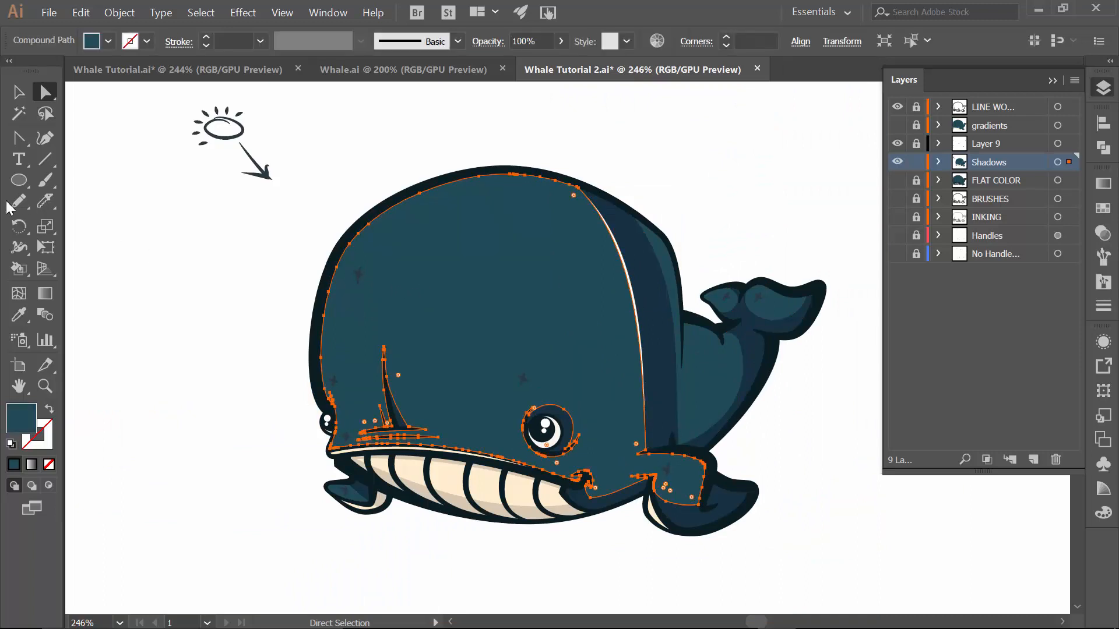
pyautogui.click(45, 201)
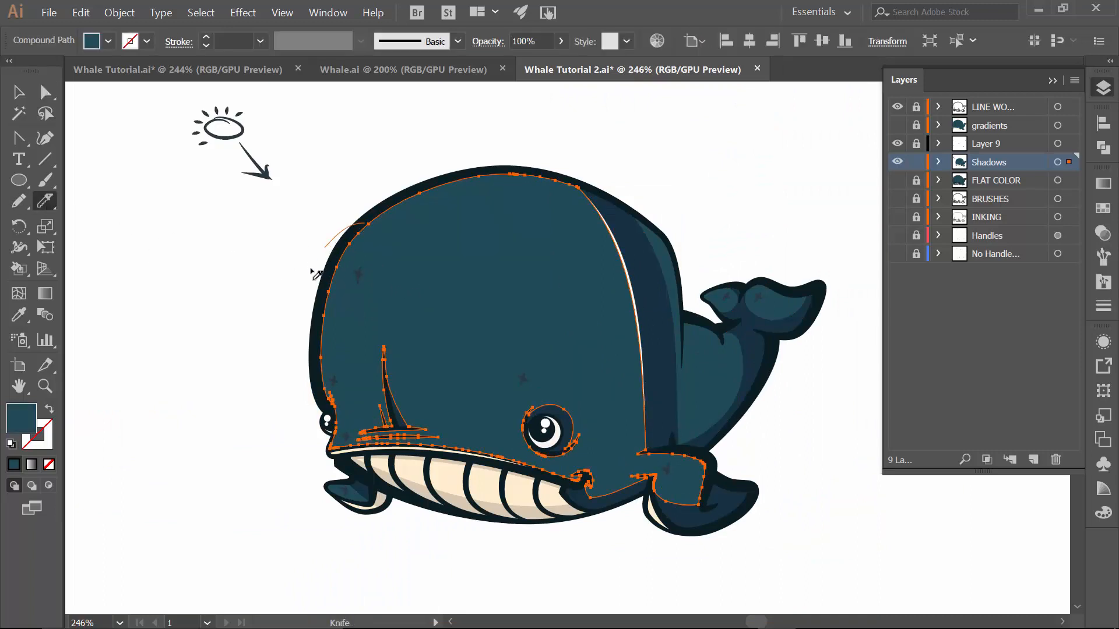
pyautogui.moveTo(315, 273)
pyautogui.mouseDown()
pyautogui.moveTo(495, 277)
pyautogui.moveTo(557, 146)
pyautogui.mouseUp()
pyautogui.press('v')
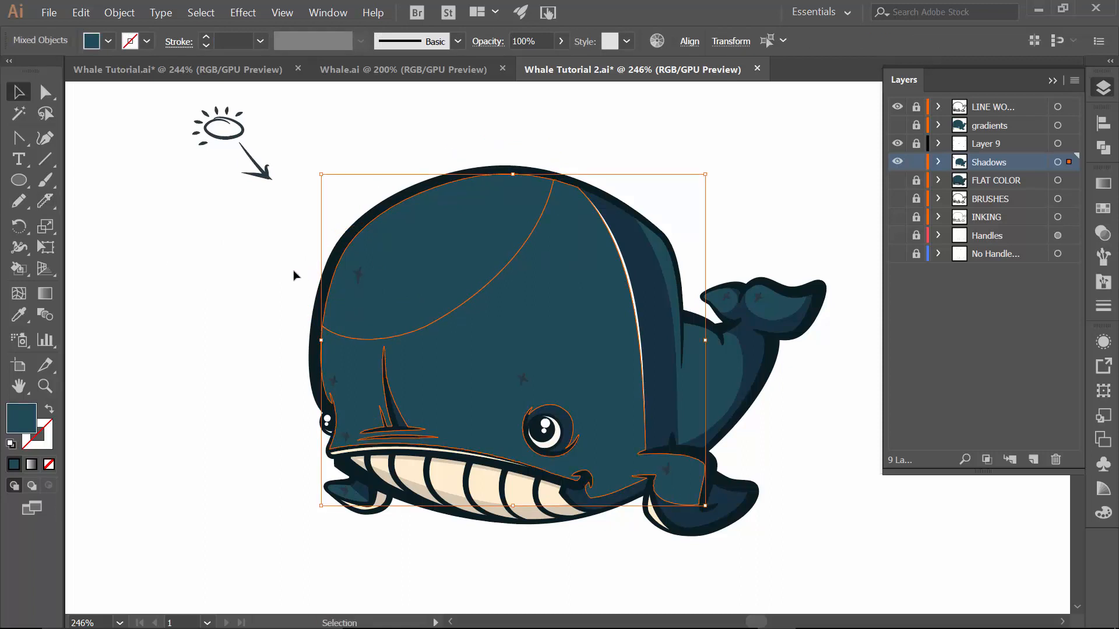
# Fill the cut piece on the upper front of the head with lighter teal and deselect it
pyautogui.click(294, 276)
pyautogui.click(411, 291)
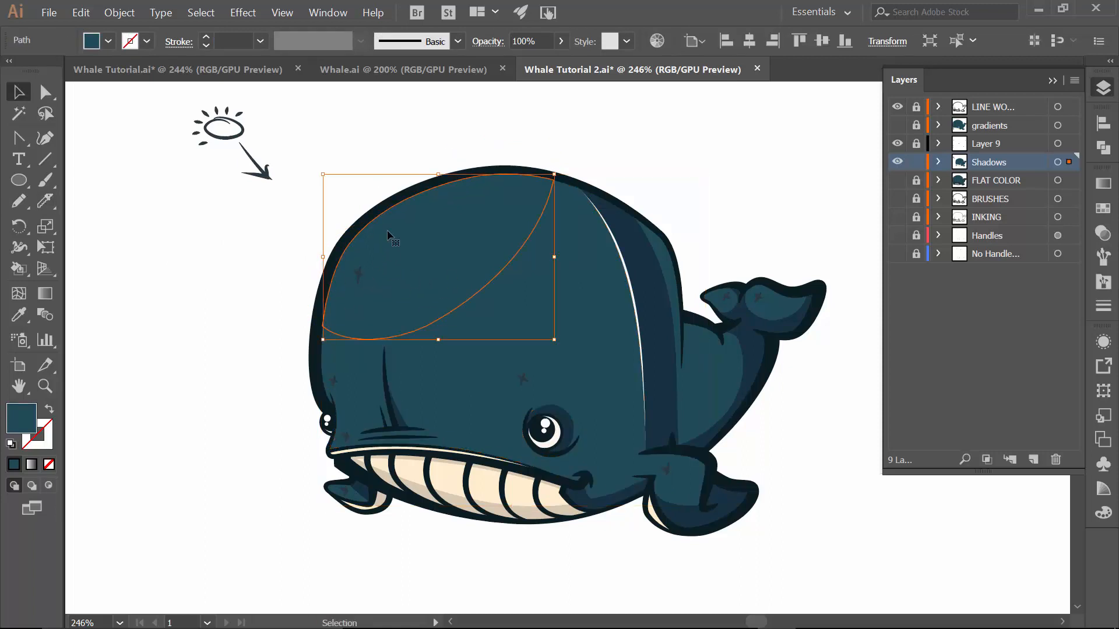
pyautogui.click(108, 40)
pyautogui.click(49, 108)
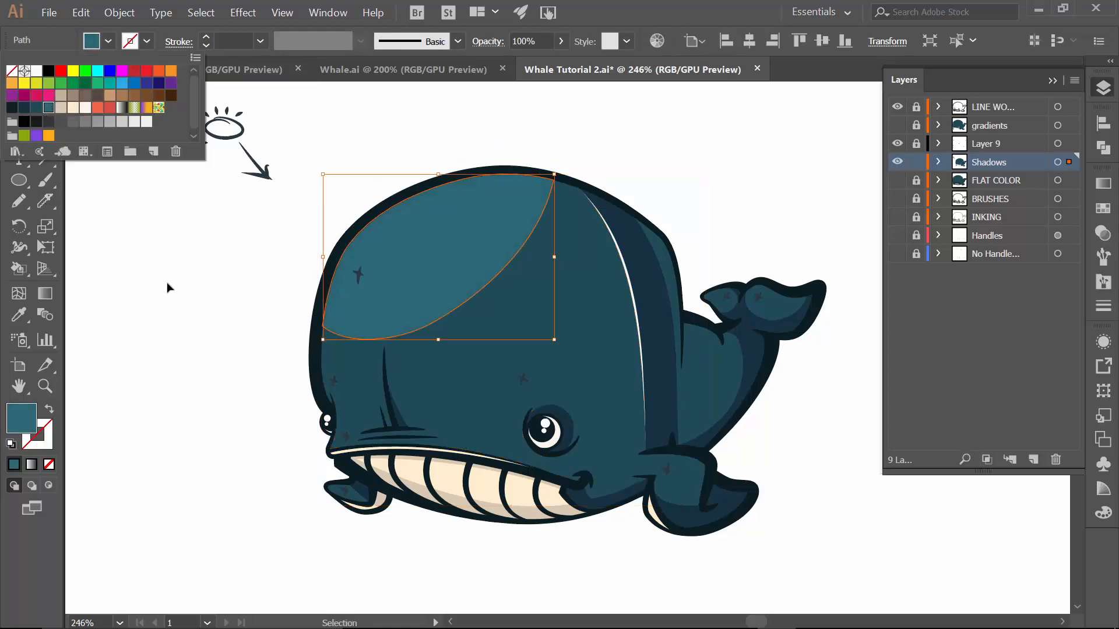
pyautogui.click(272, 411)
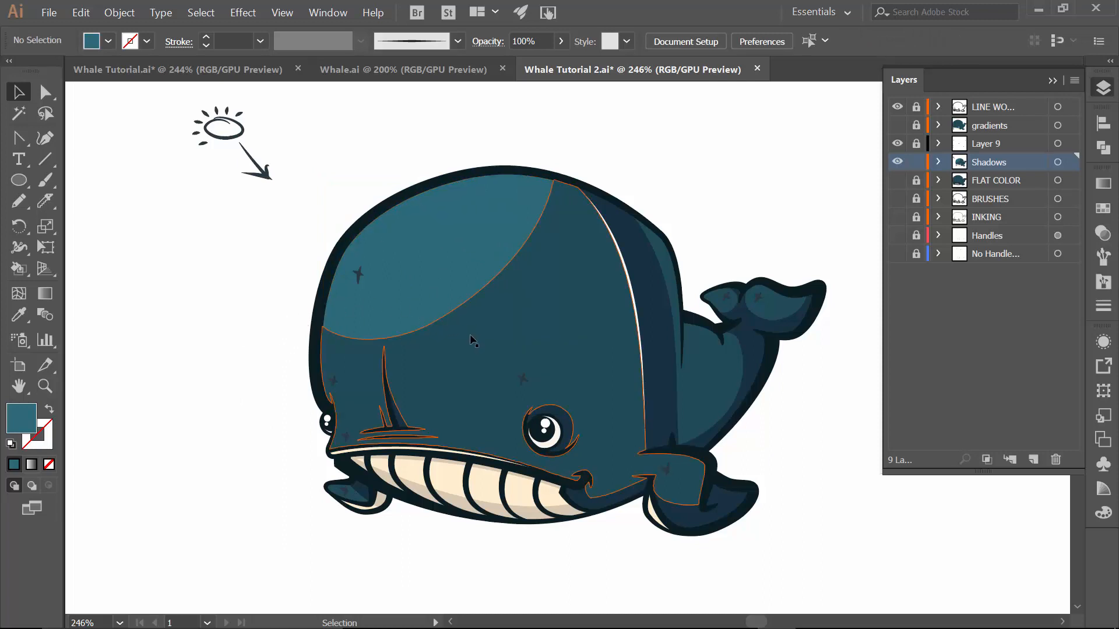
# Delete the remaining front piece of the head and show the FLAT COLOR layer beneath it
pyautogui.click(473, 338)
pyautogui.press('Delete')
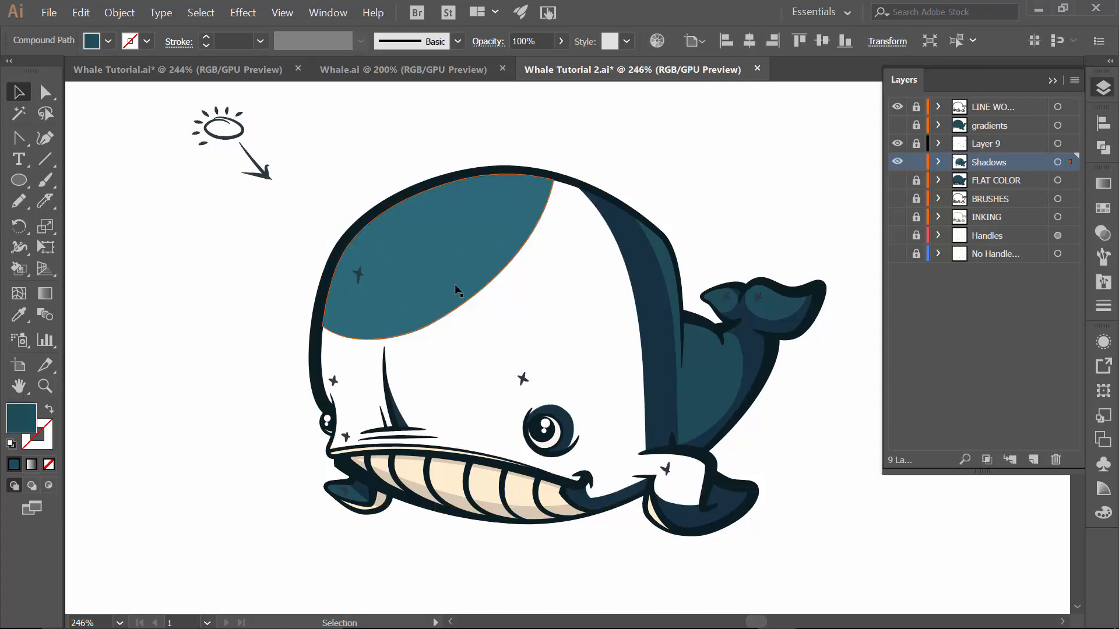
pyautogui.click(896, 181)
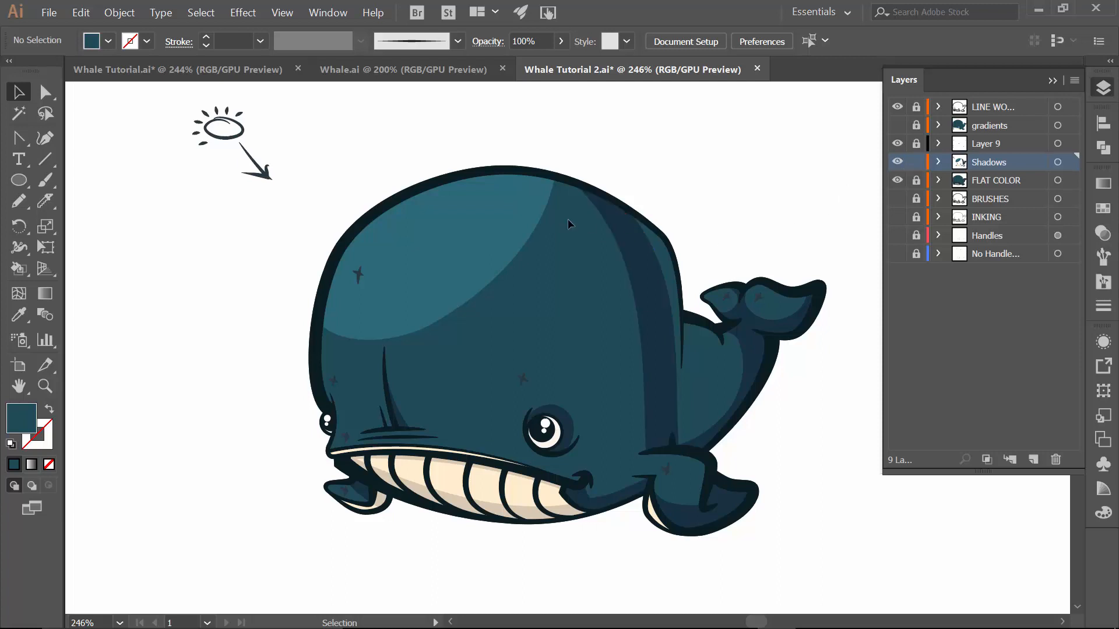
# Undo the trial highlight on the head and keep the FLAT COLOR layer shown
pyautogui.hotkey('ctrl', 'z')
pyautogui.click(784, 177)
pyautogui.click(894, 184)
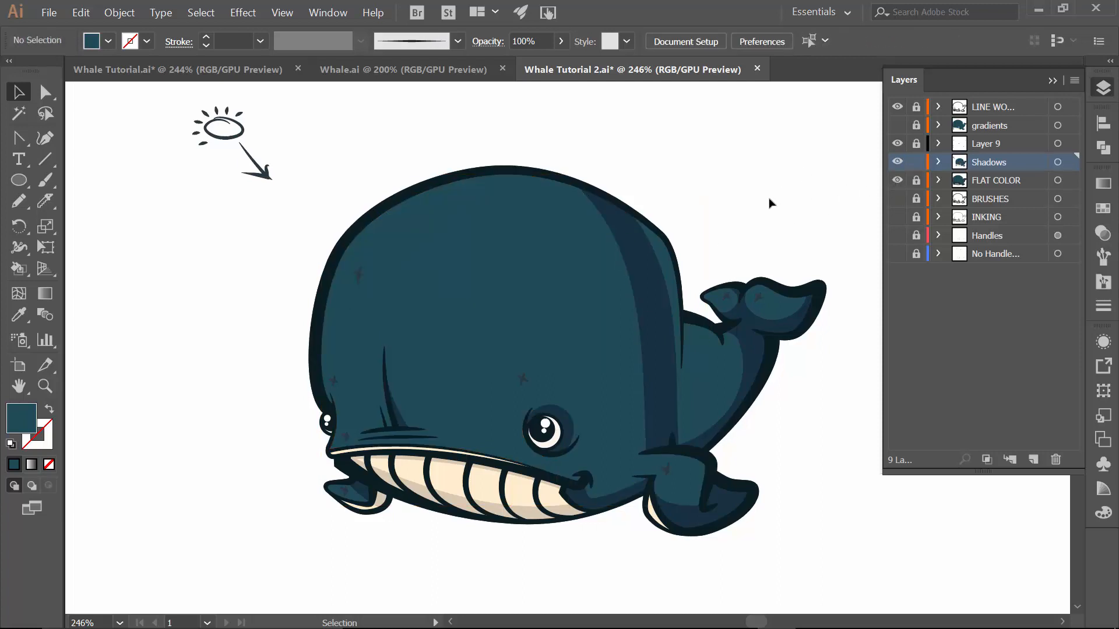
# Hide Layer 9 with the cross marks and delete the sun and arrow sketch beside the whale
pyautogui.click(898, 144)
pyautogui.moveTo(175, 106); pyautogui.dragTo(340, 234)
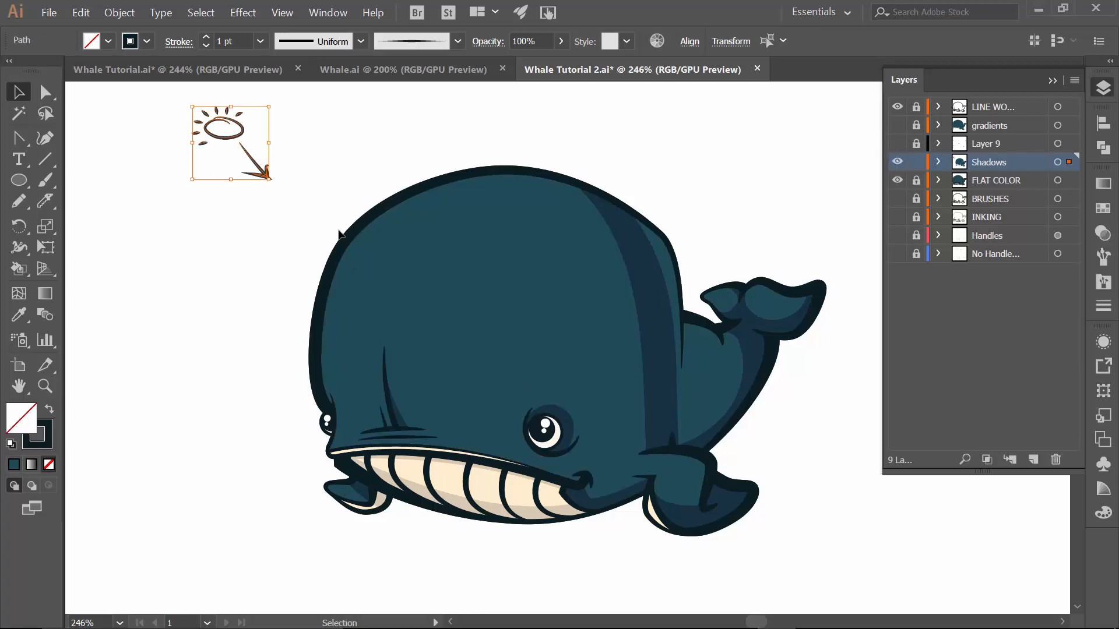
pyautogui.press('Delete')
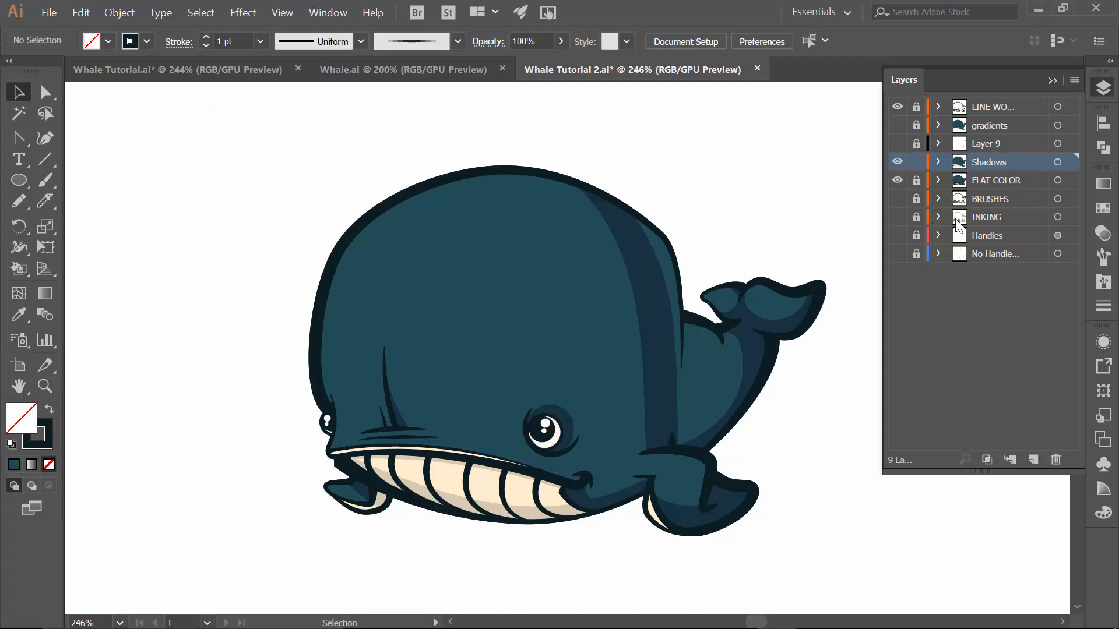
pyautogui.click(50, 19)
pyautogui.click(100, 145)
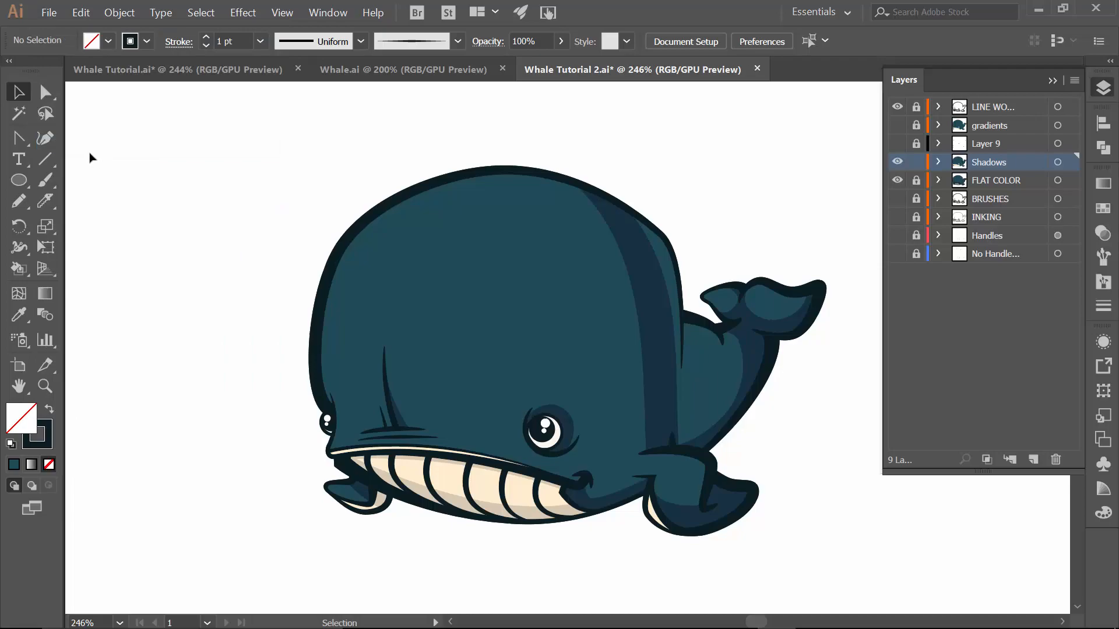